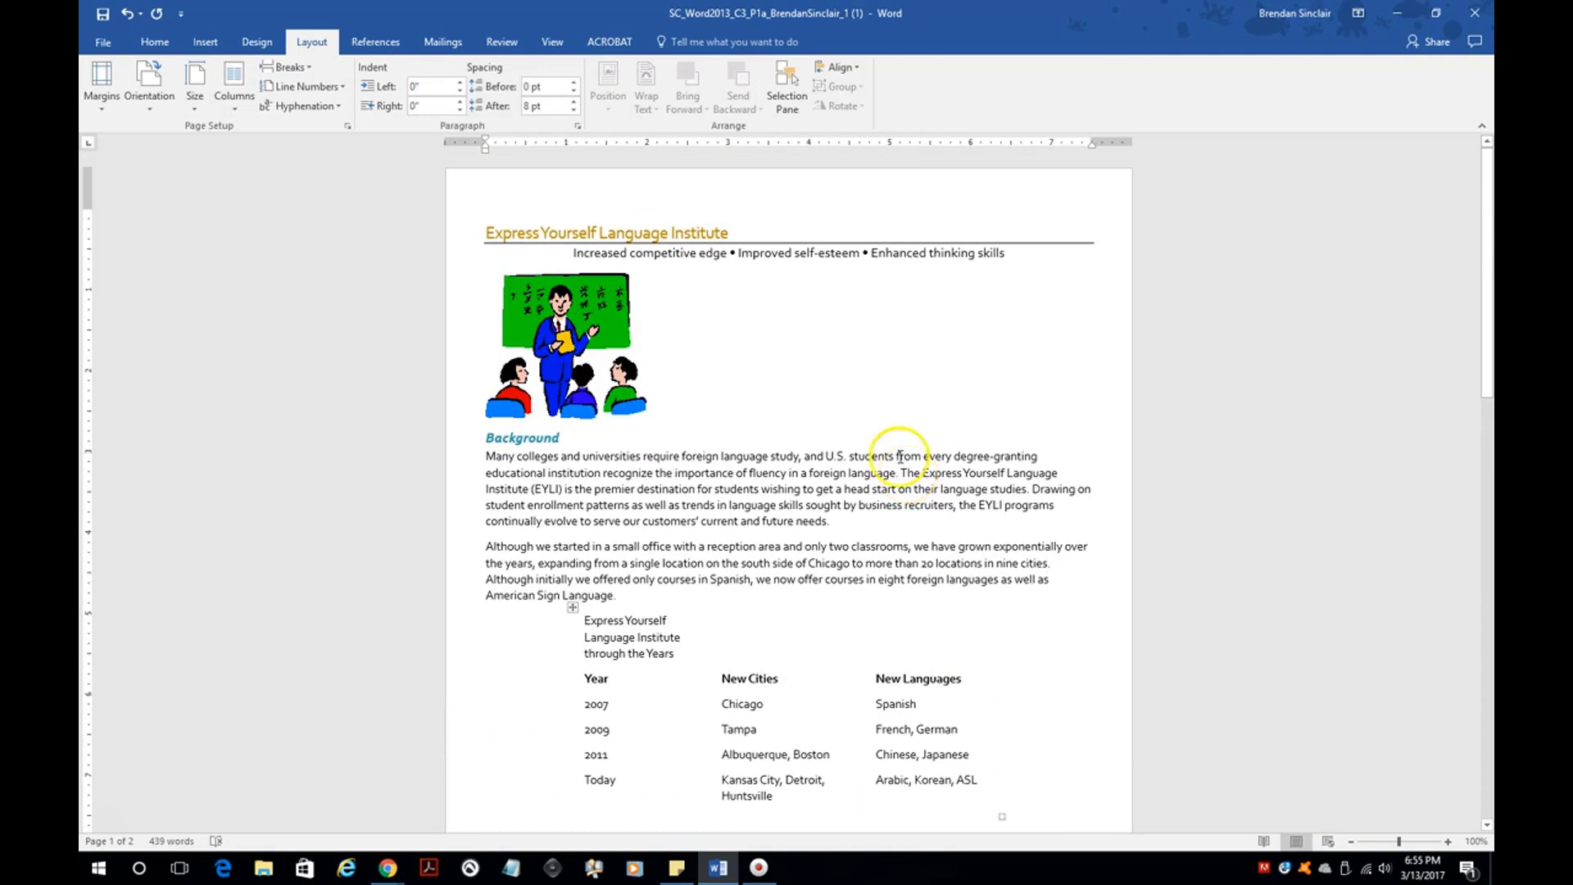
- Apply the Banded theme to the flyer from the Design tab's Themes gallery
left_click(252, 49)
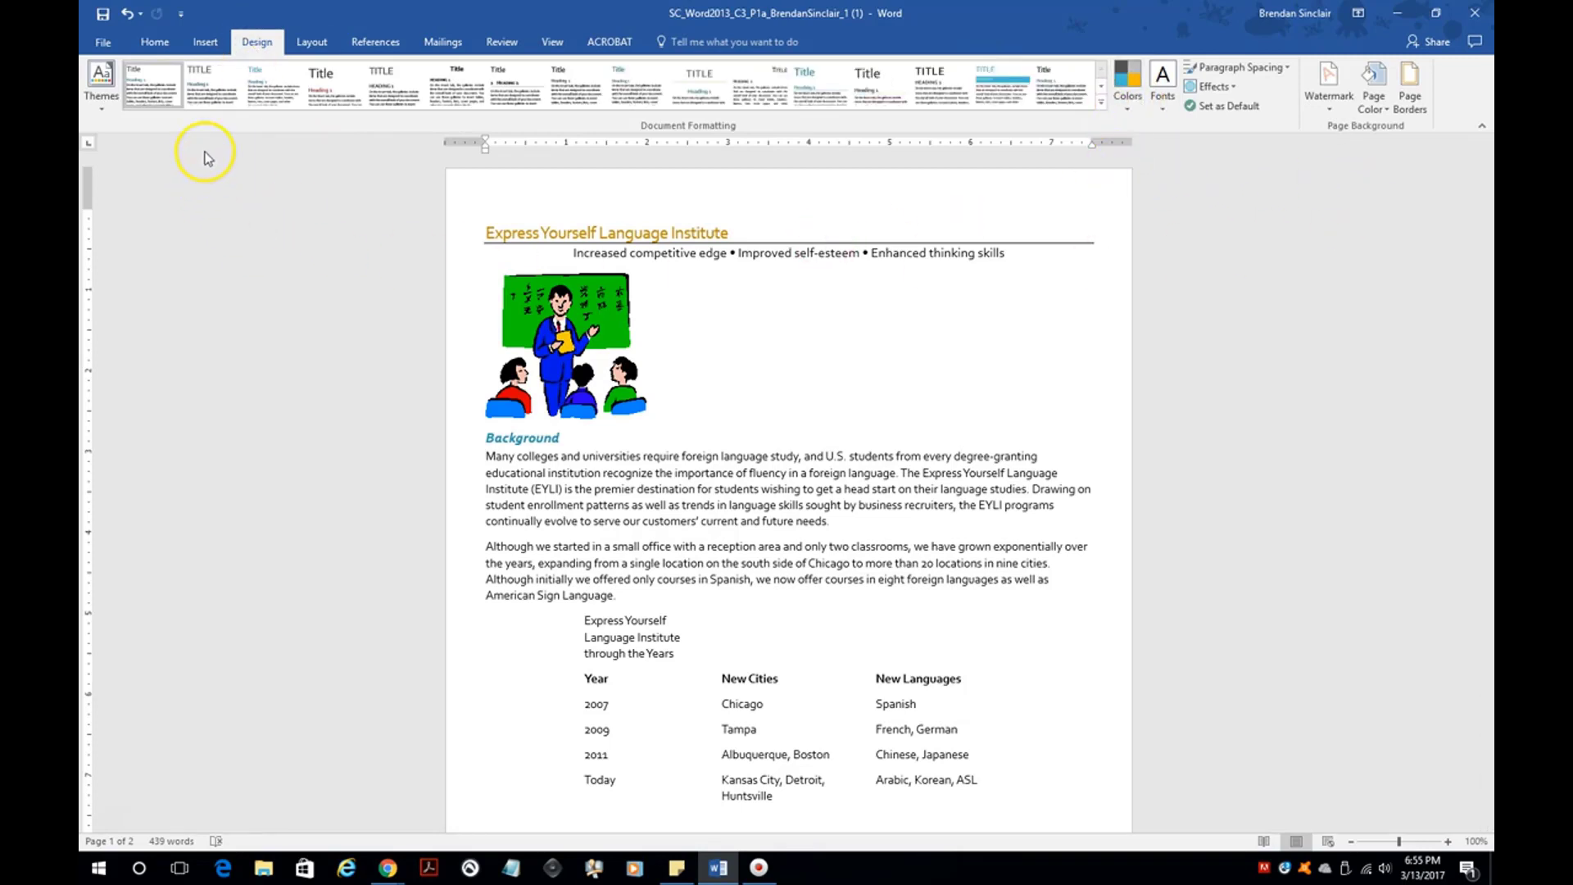
left_click(105, 108)
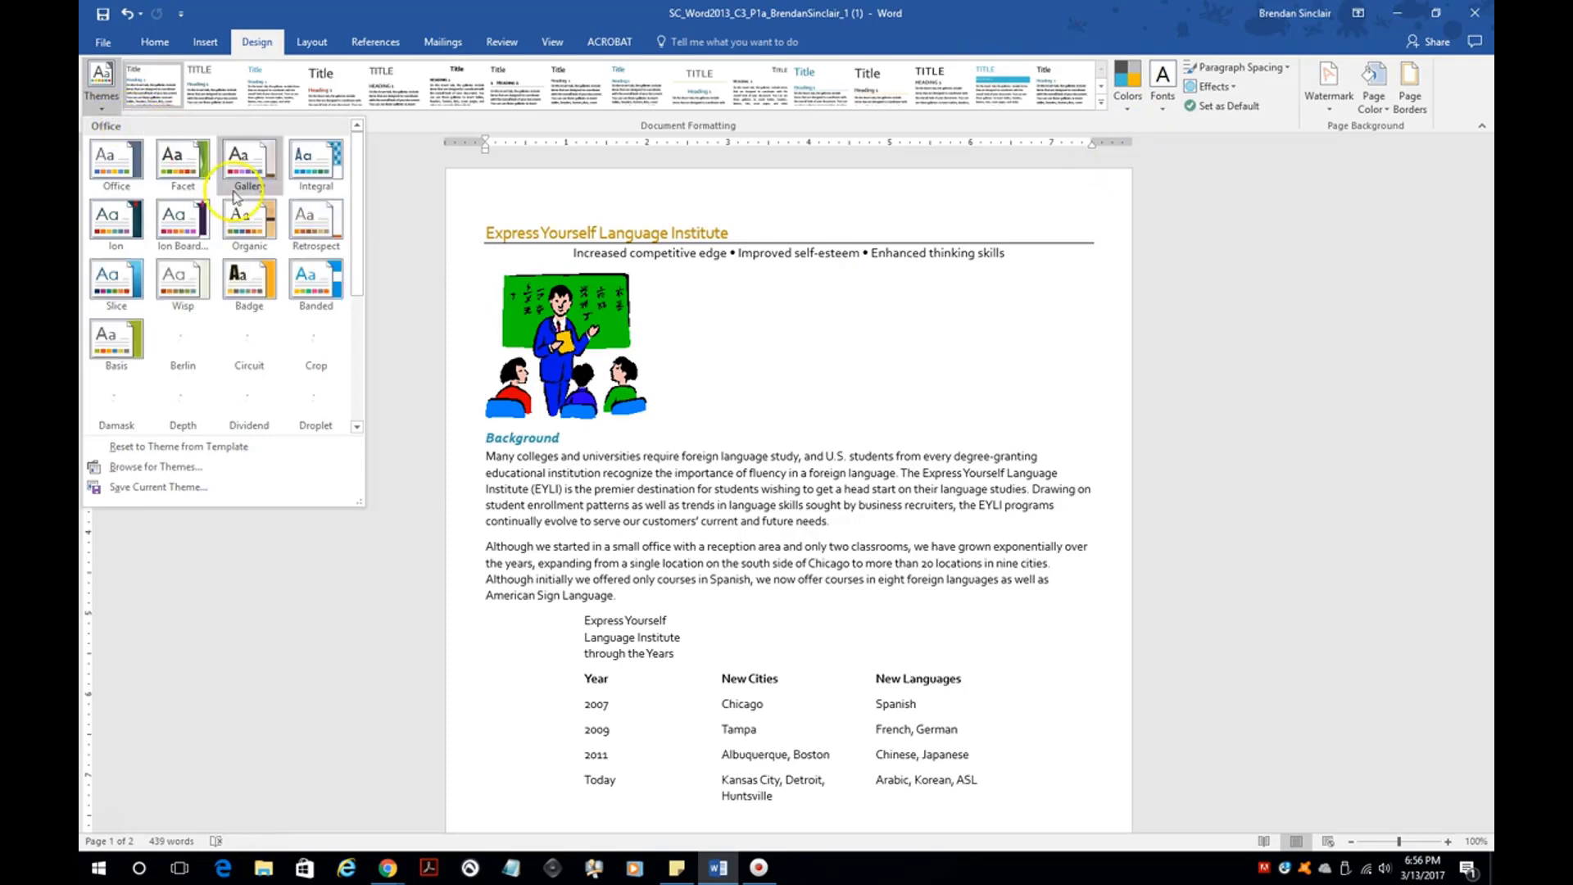
left_click(324, 288)
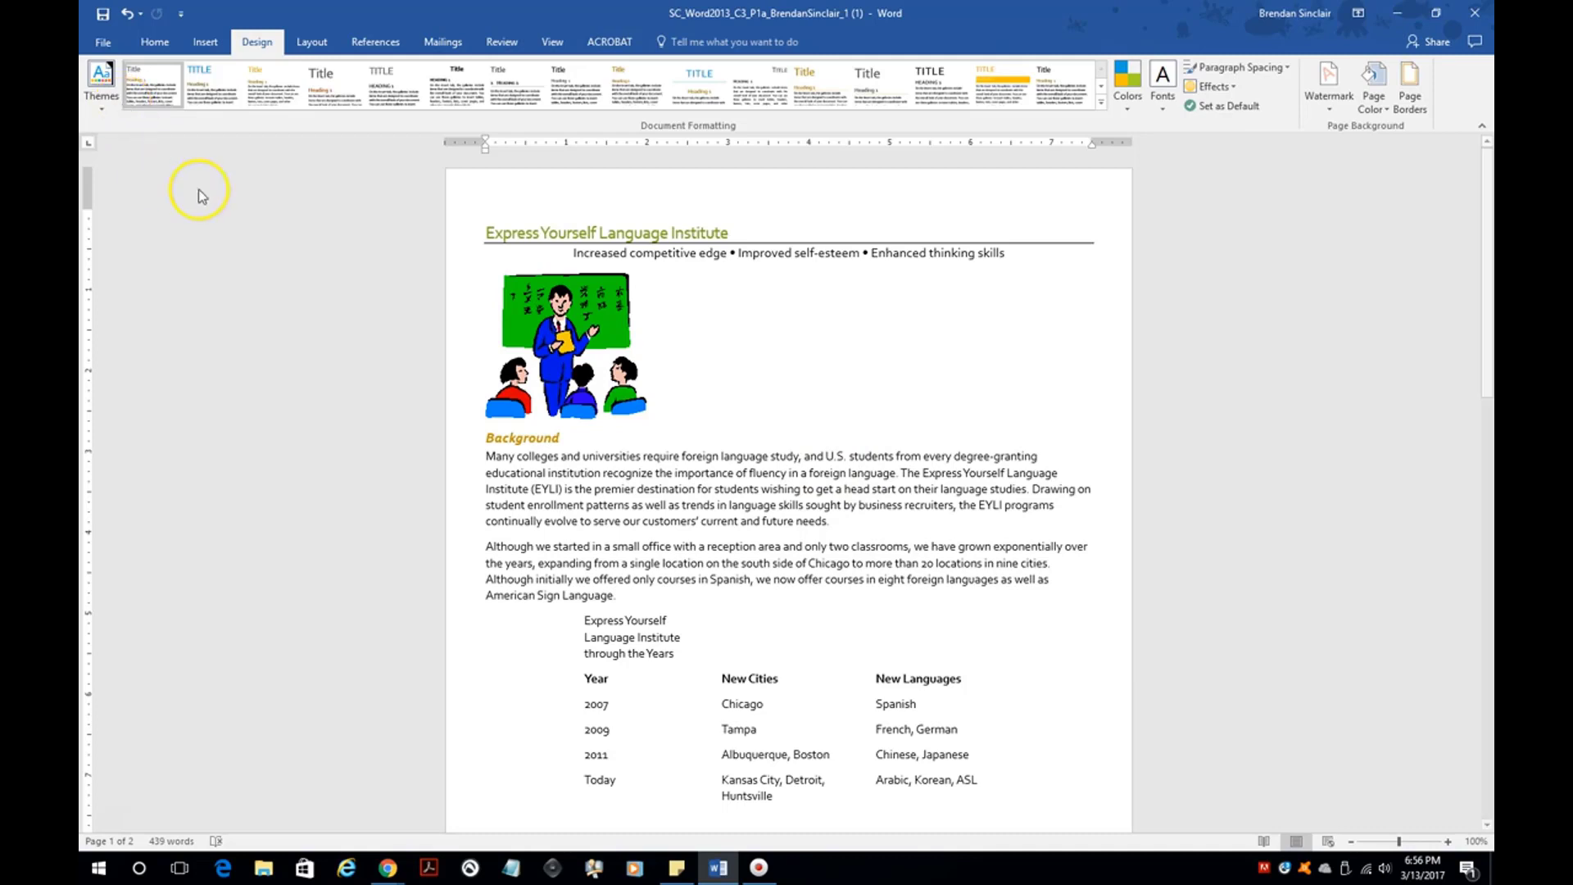
left_click(208, 41)
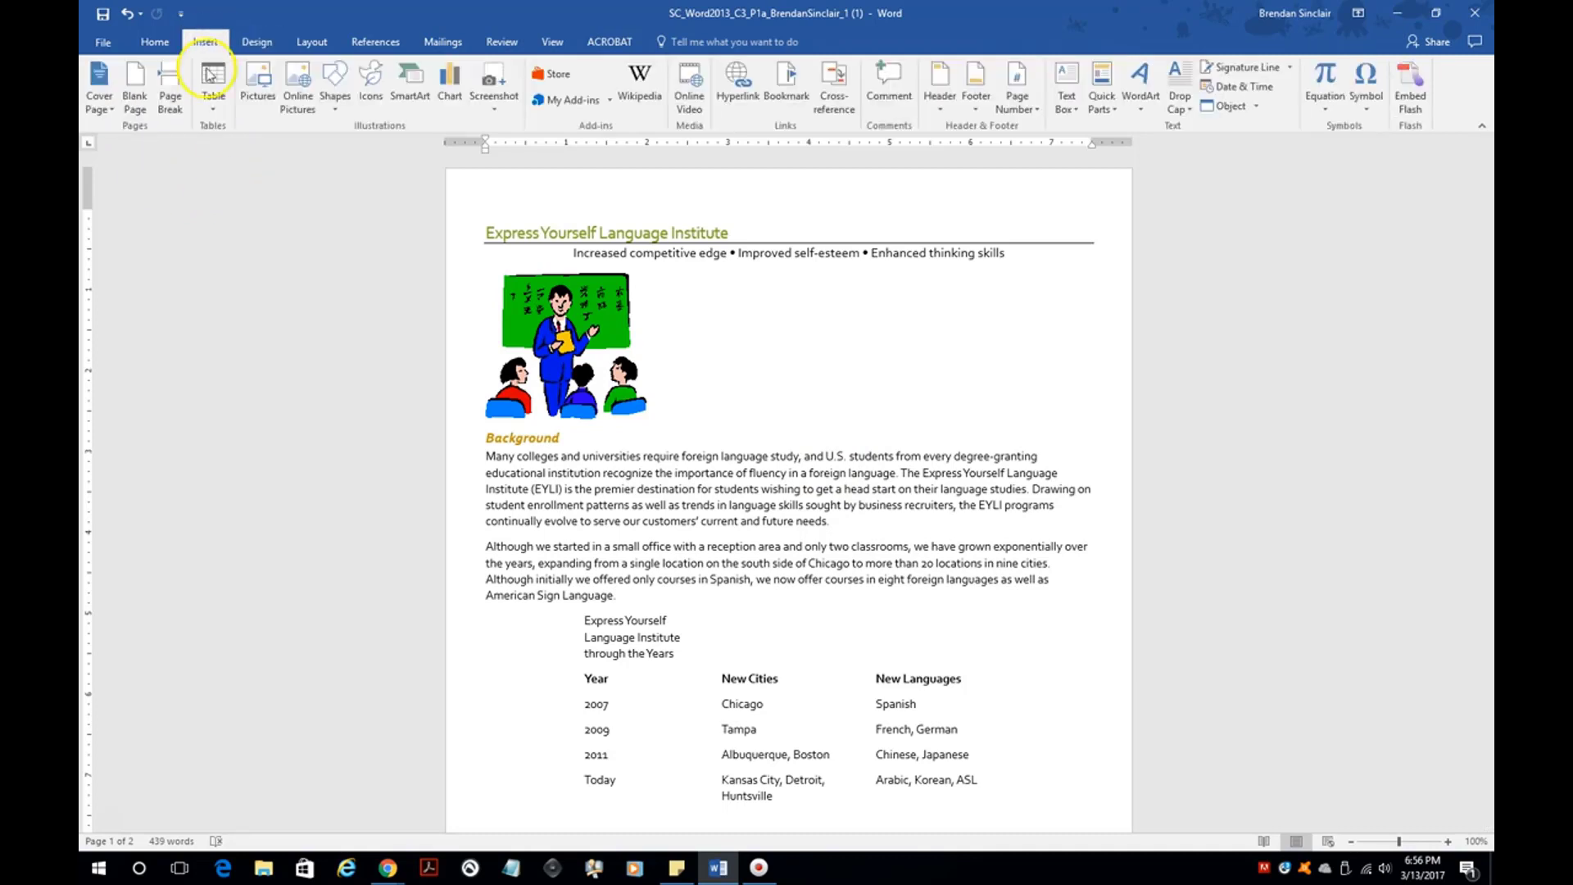
- Draw a Single Corner Snipped rectangle shape beside the classroom clip art
left_click(336, 105)
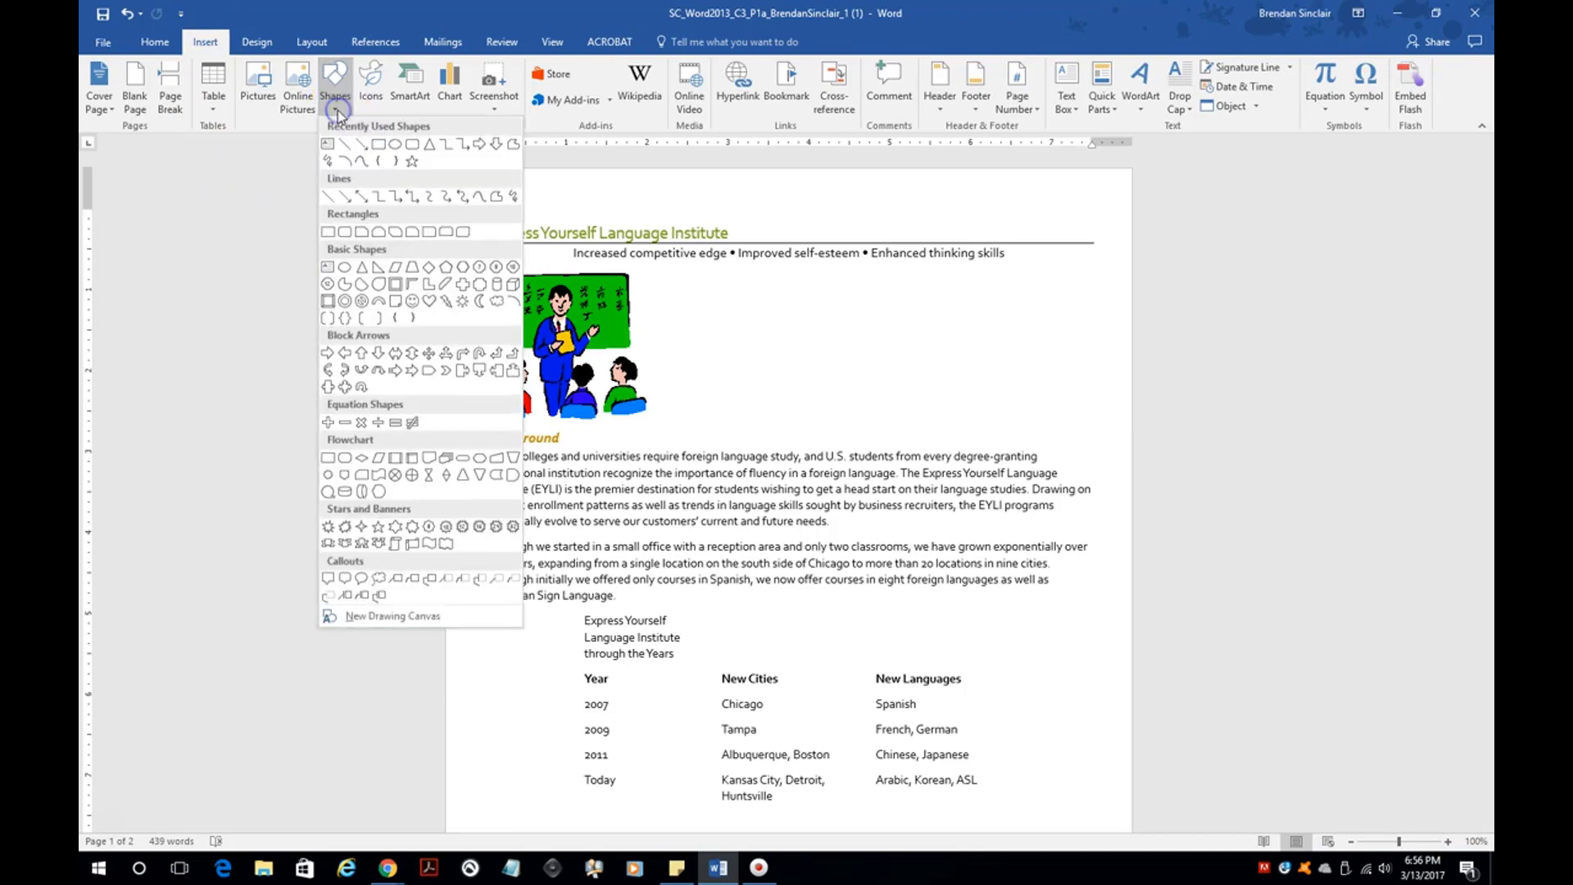
left_click(329, 238)
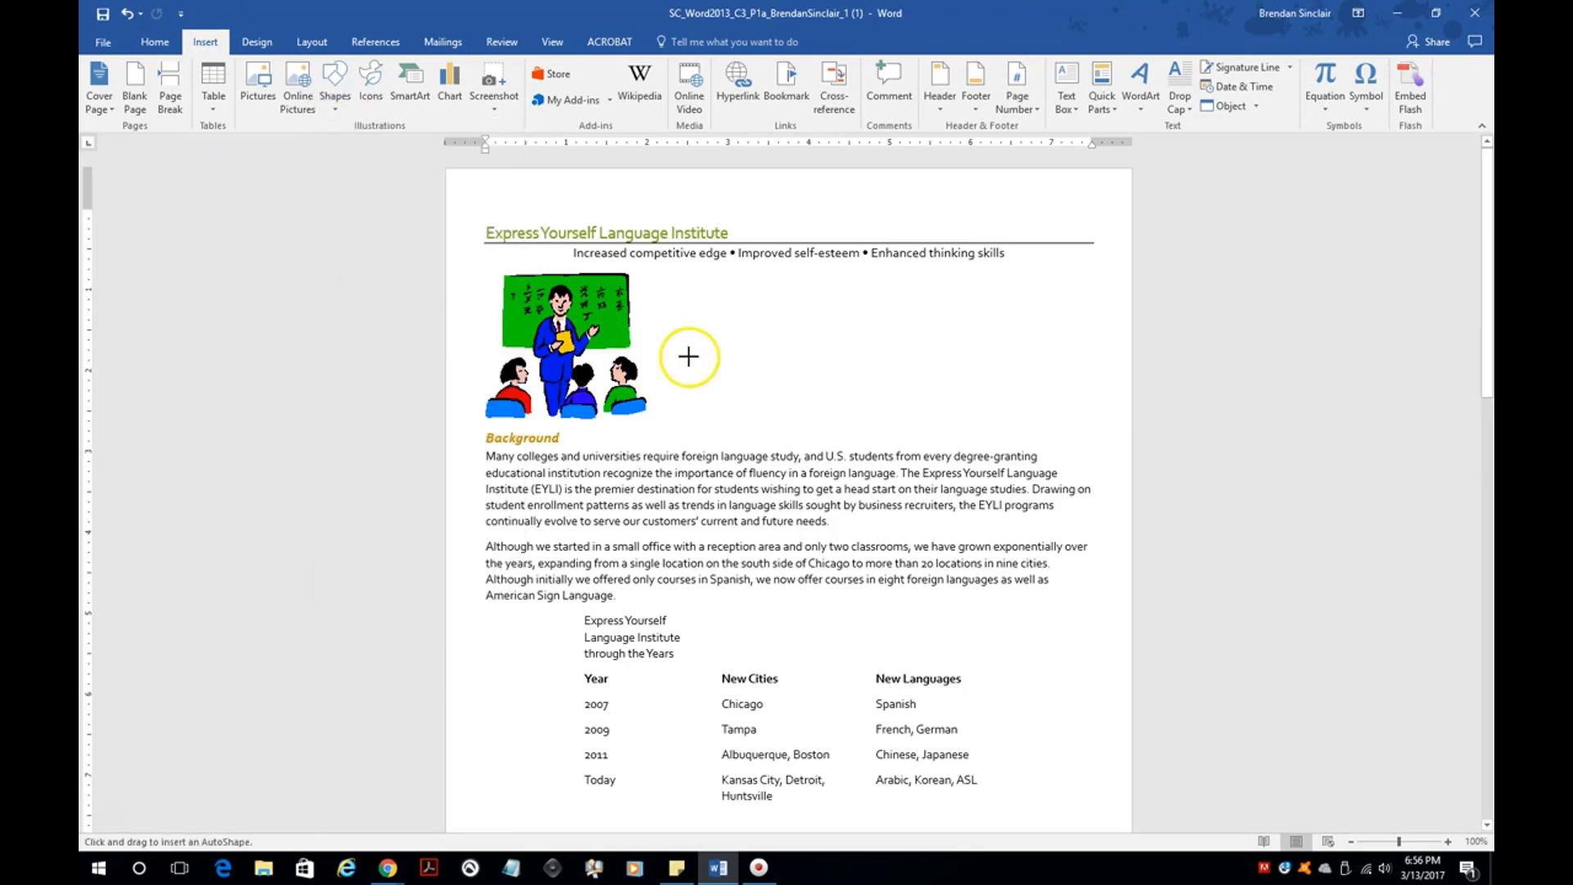
left_click(341, 106)
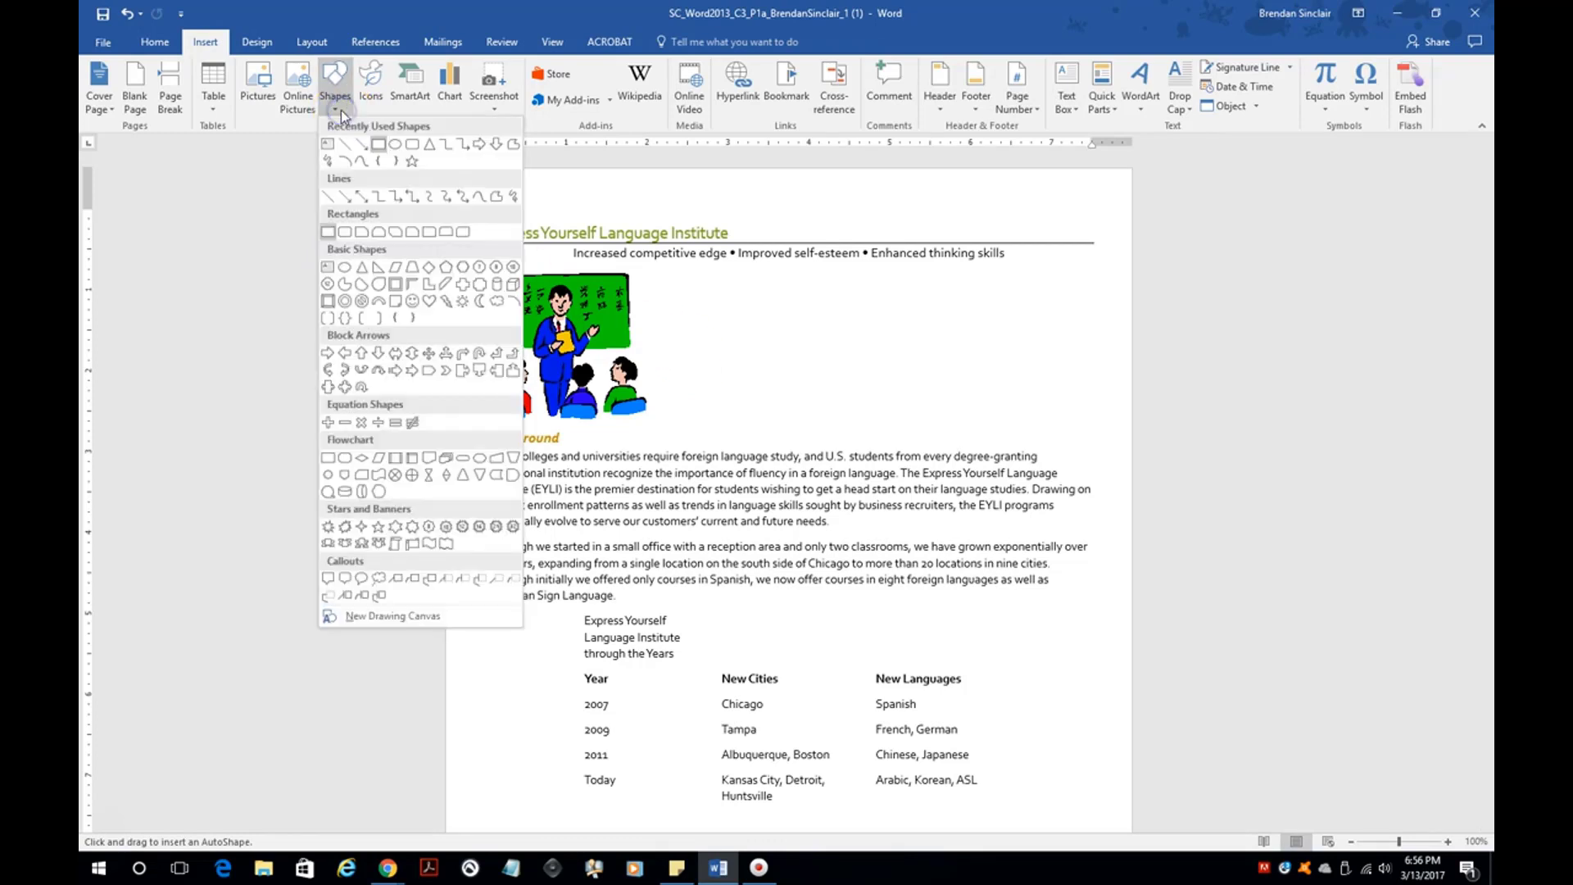
left_click(371, 233)
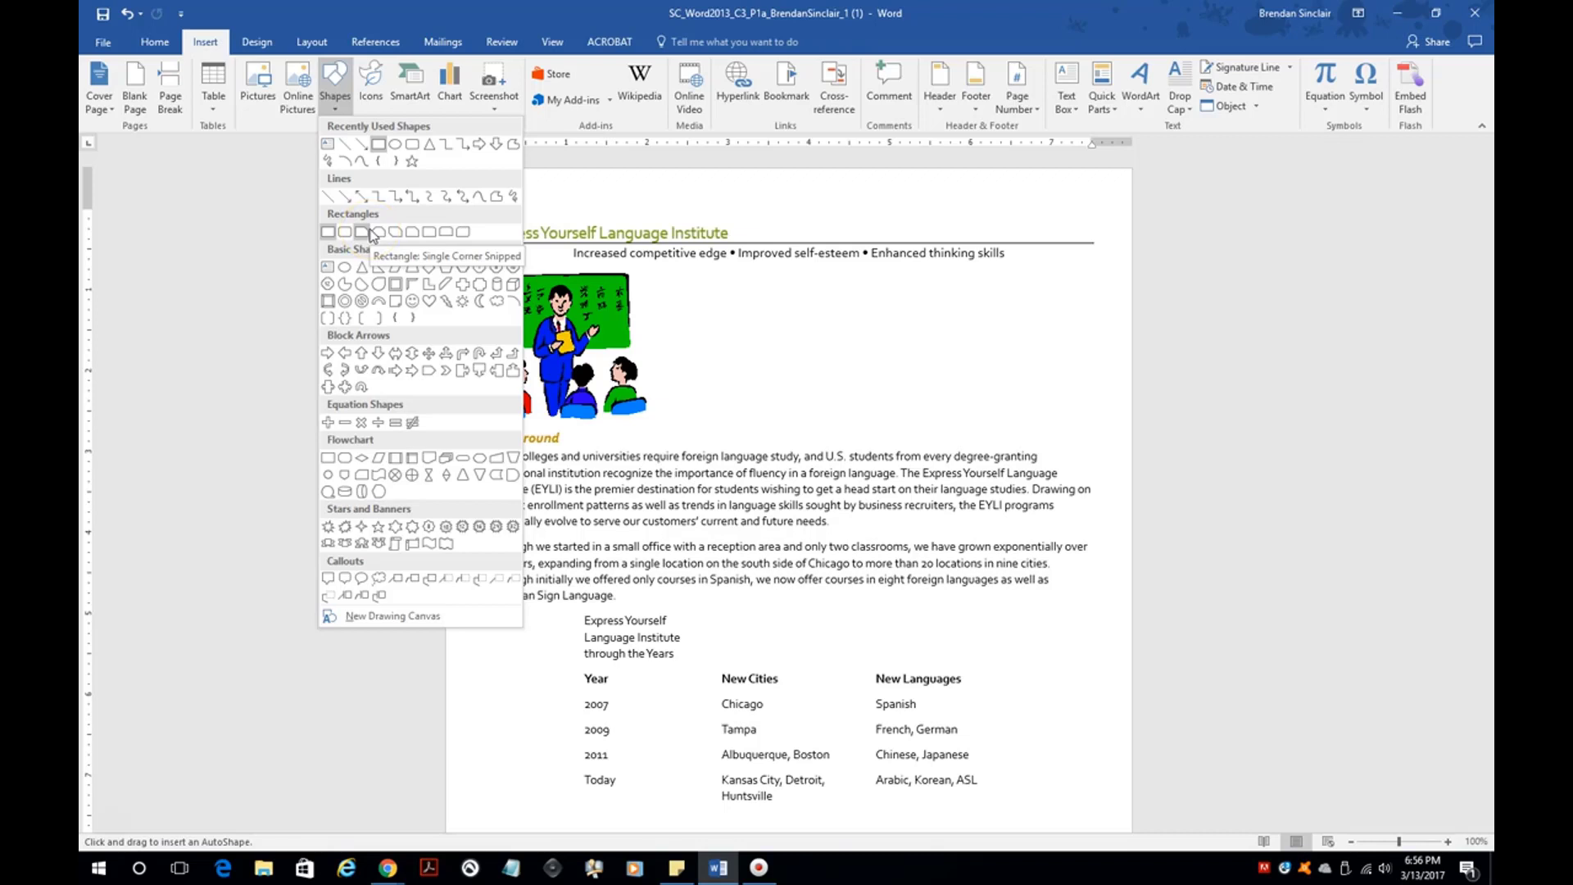
left_click(371, 235)
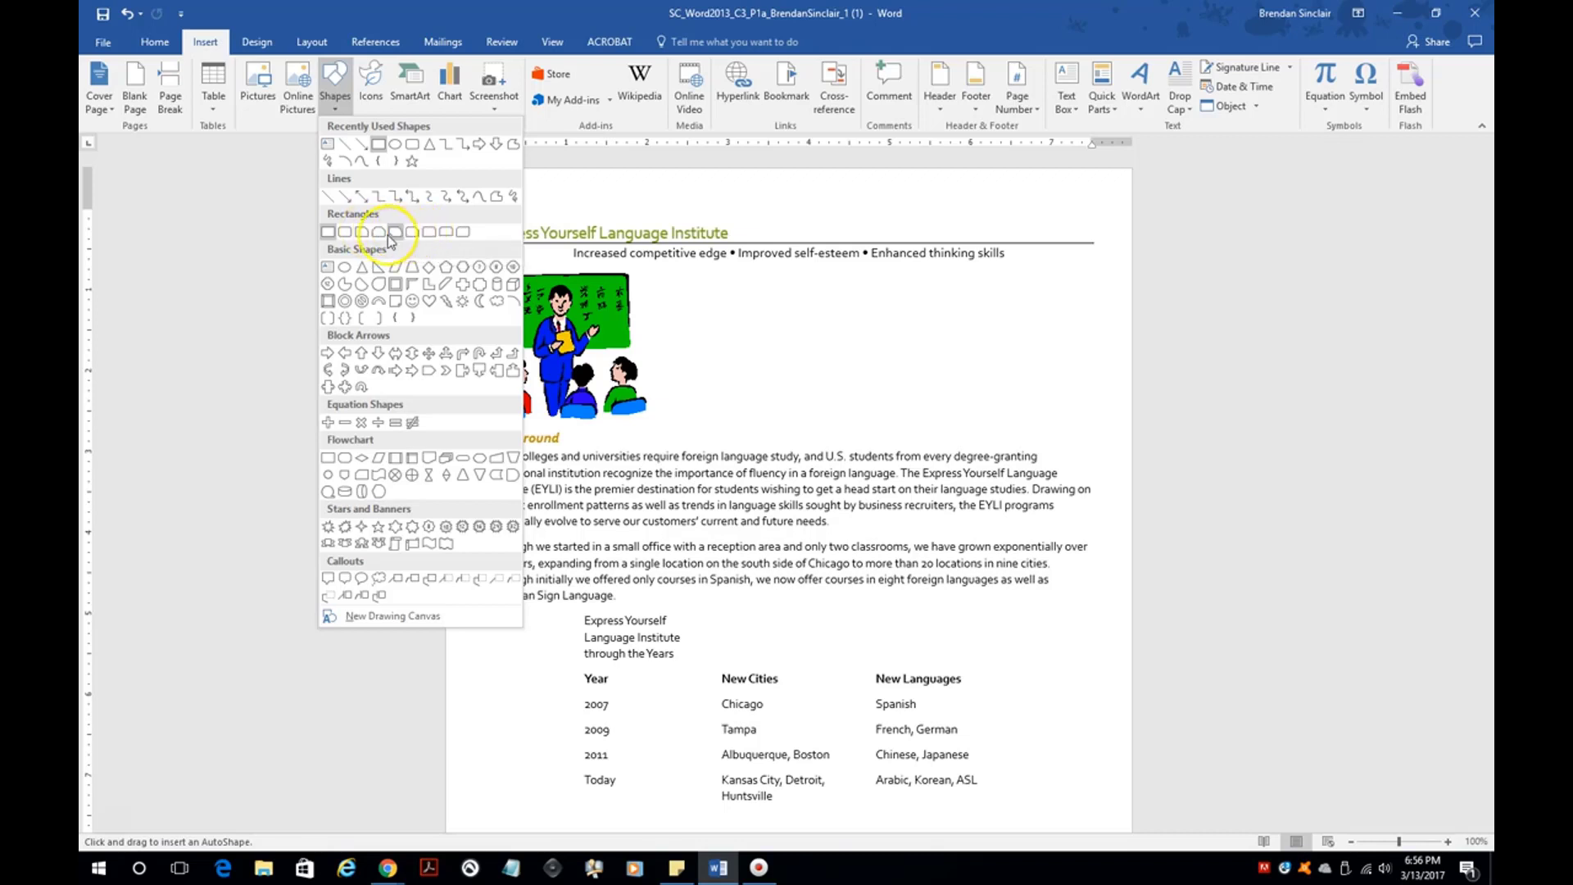
left_click_drag(695, 291, 959, 402)
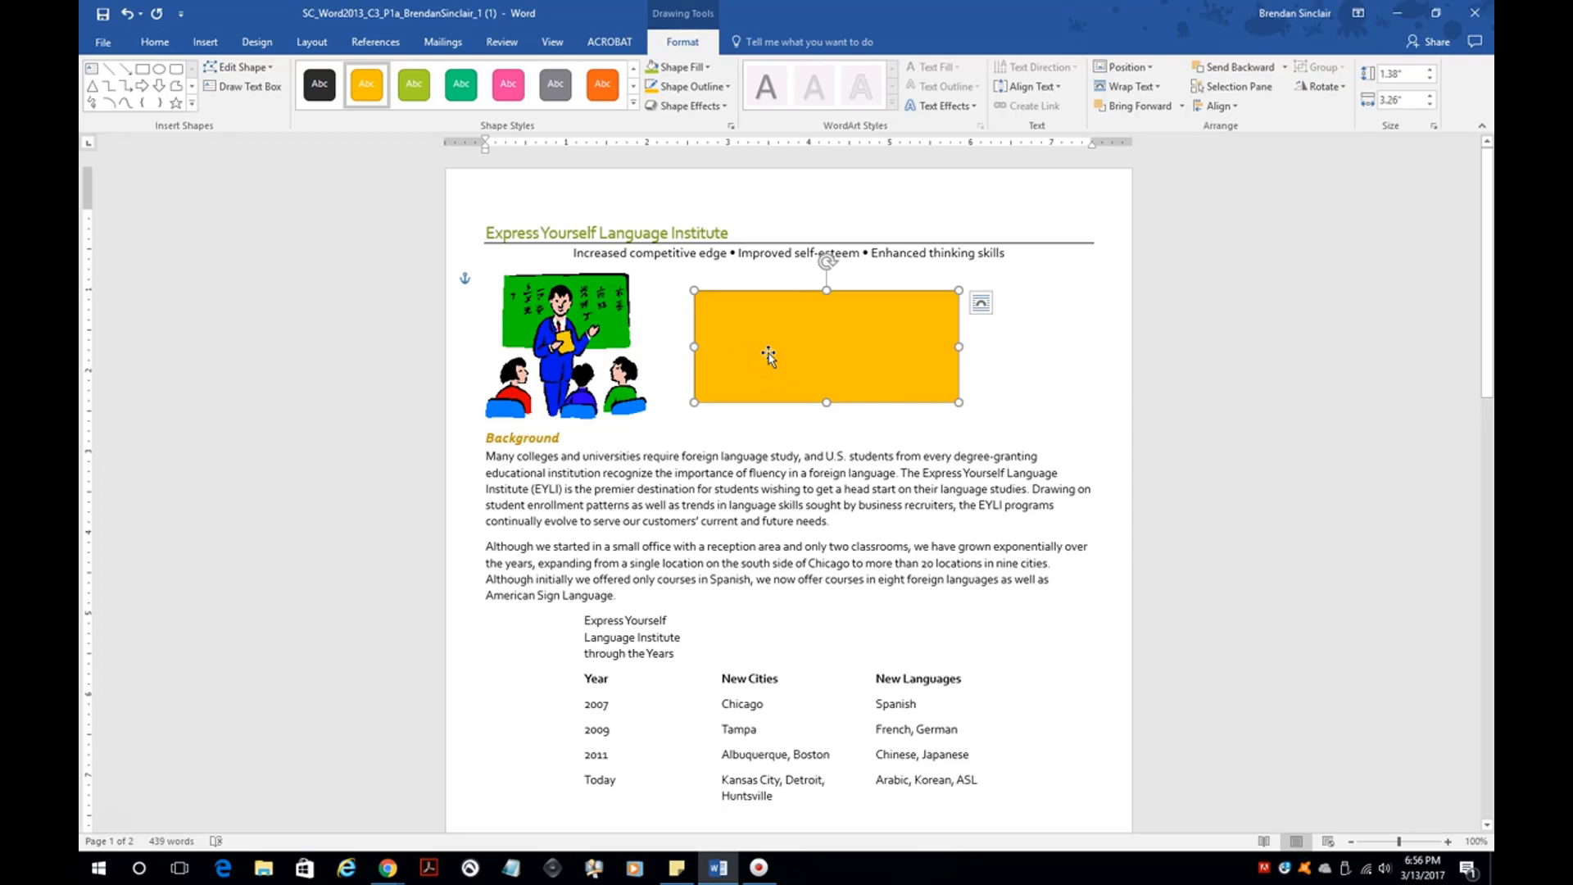
- Resize the rectangle to 1" height and 5" width
left_click(668, 52)
left_click(902, 359)
left_click(1411, 72)
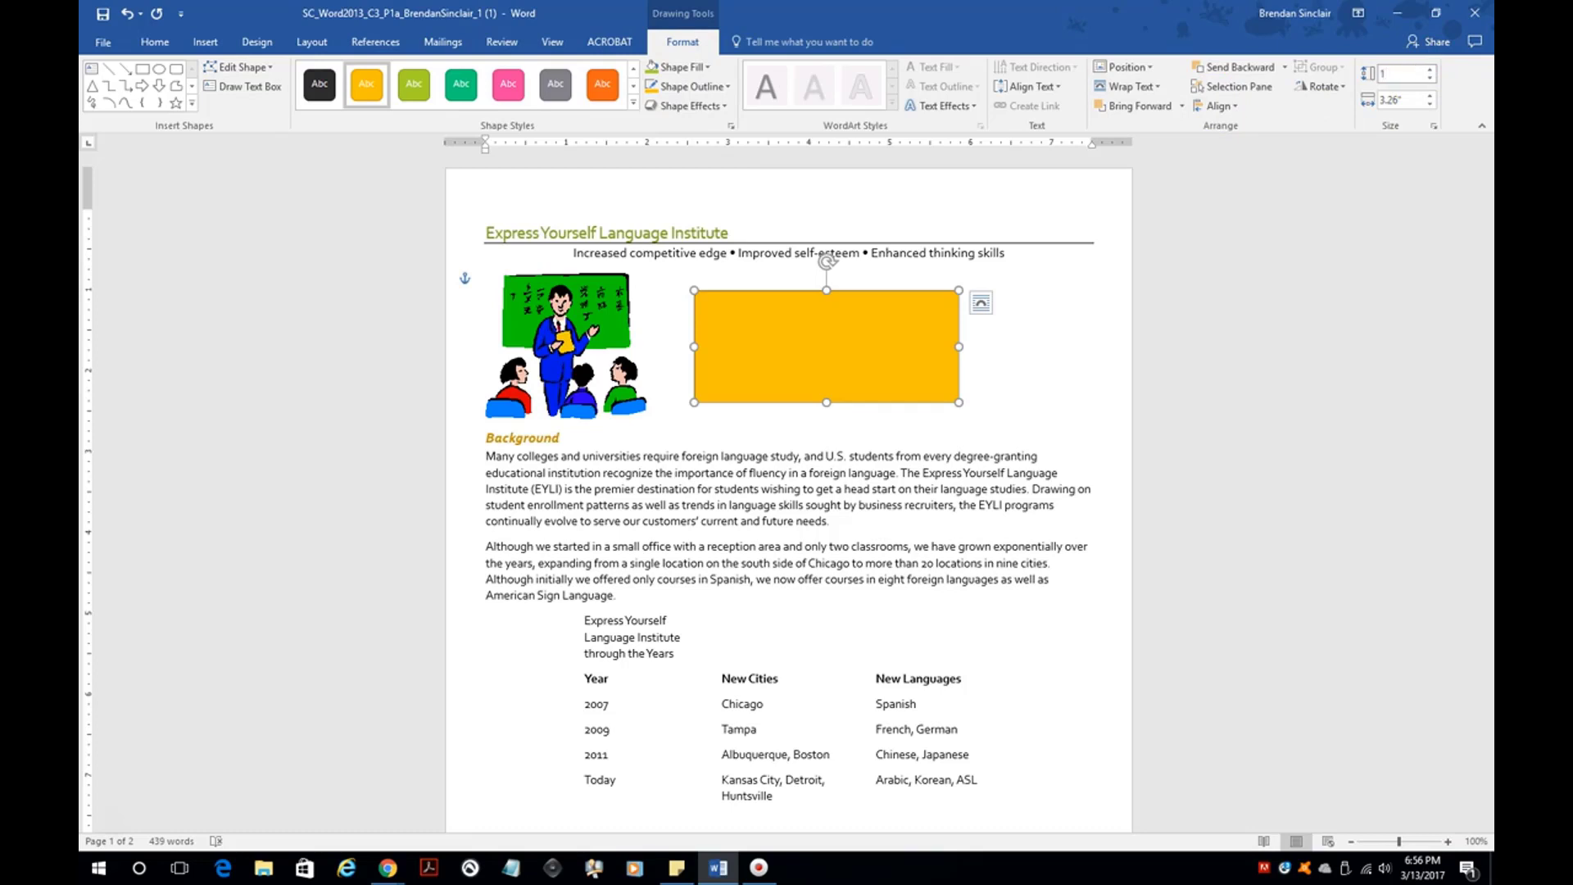
type("1")
key("Return")
left_click(1406, 97)
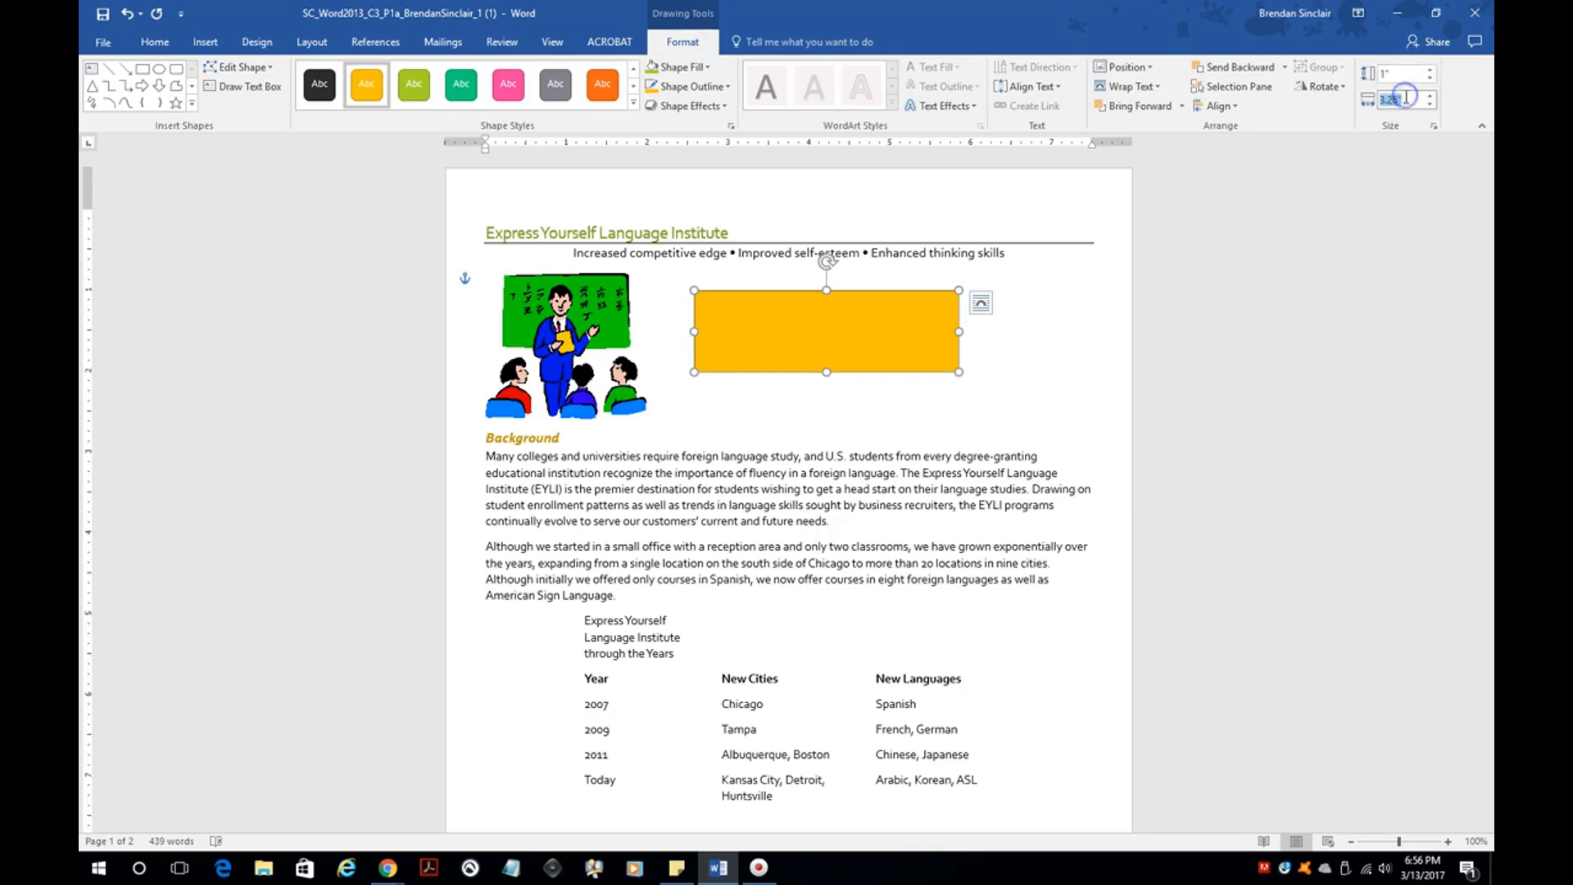
type("5")
key("Return")
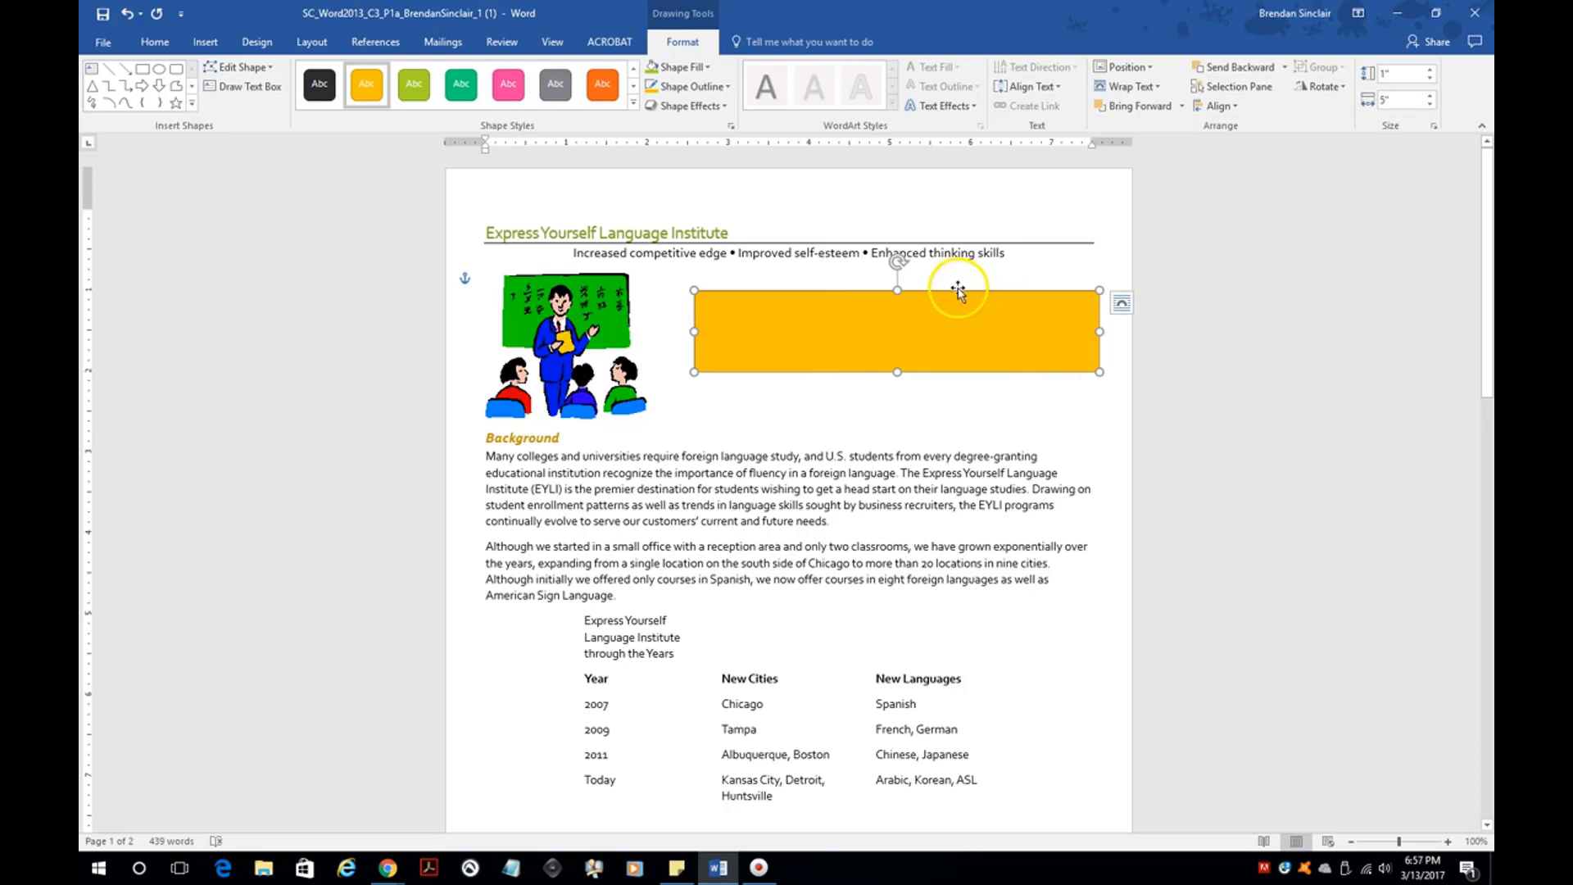
- Apply the Subtle Effect - Bright Green shape style to the rectangle
left_click(635, 103)
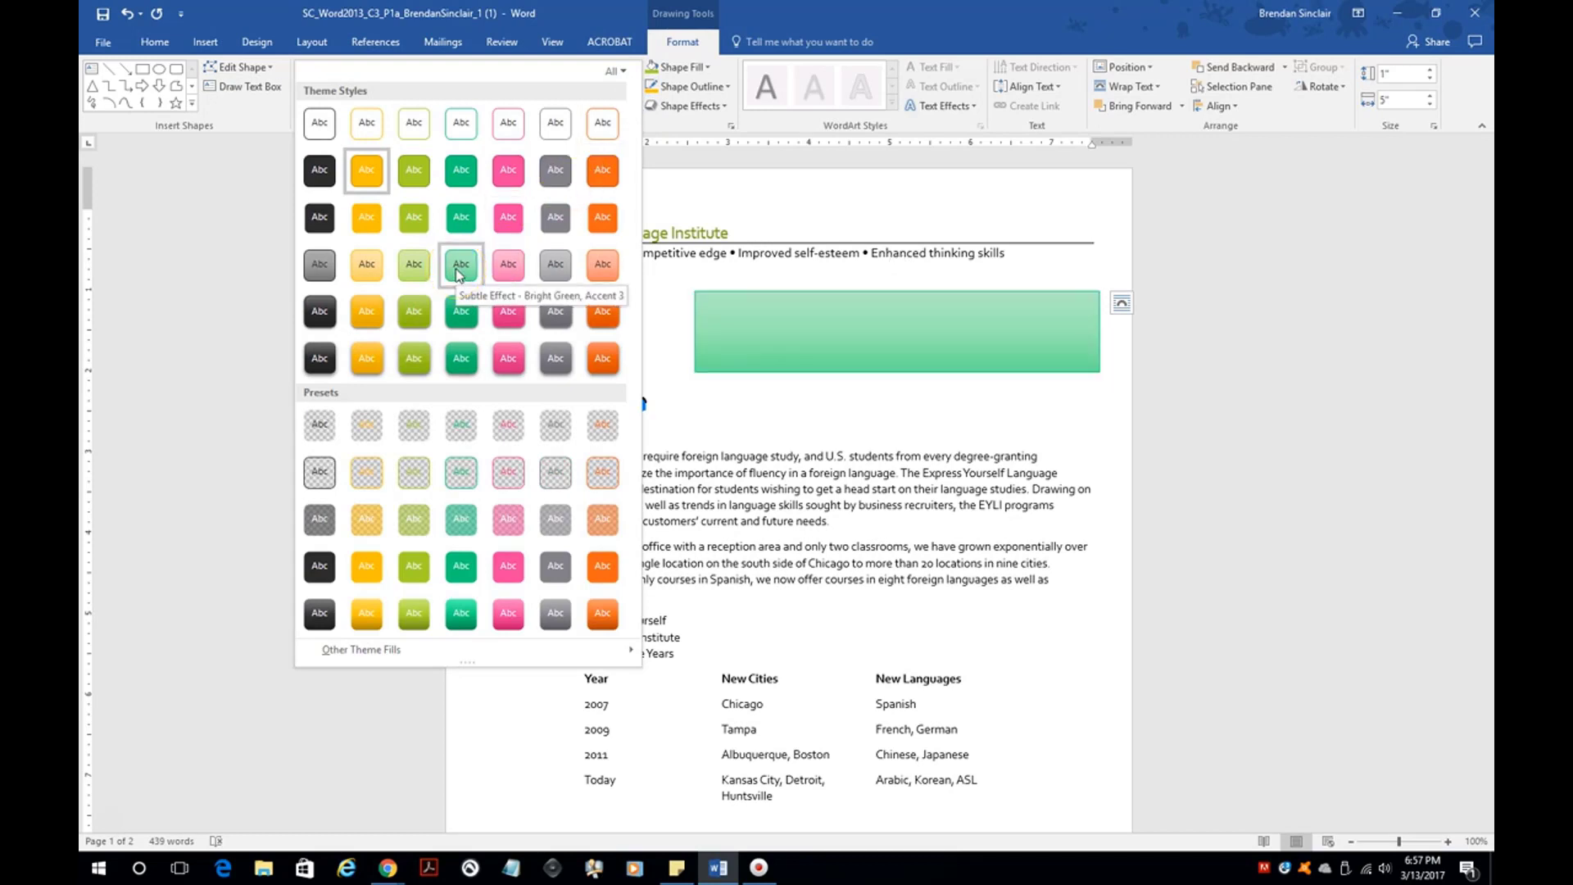
left_click(457, 274)
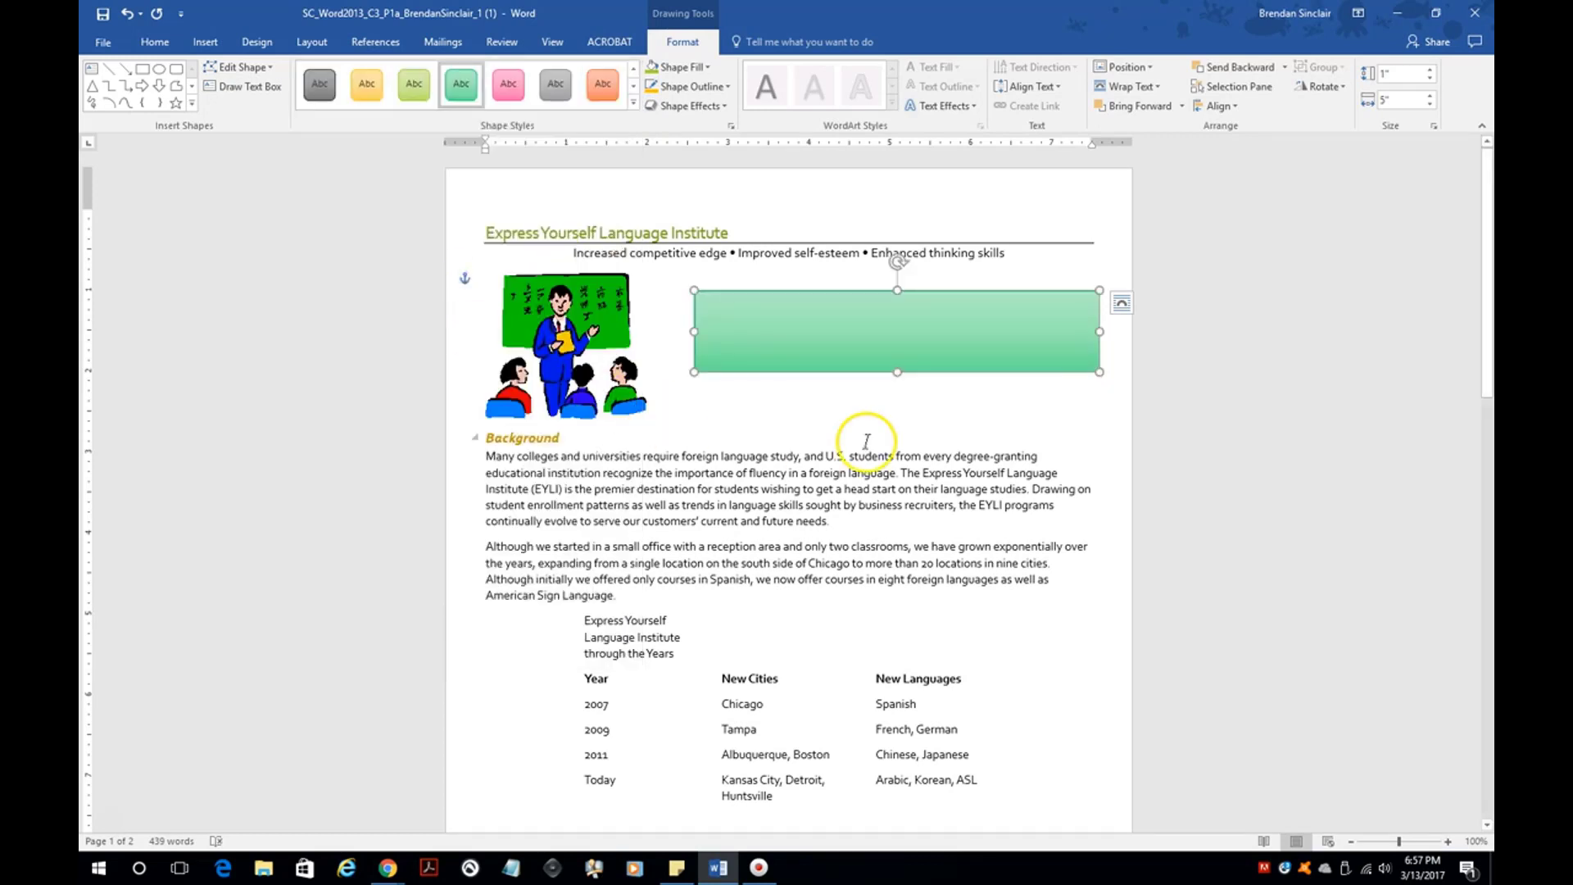
left_click(726, 86)
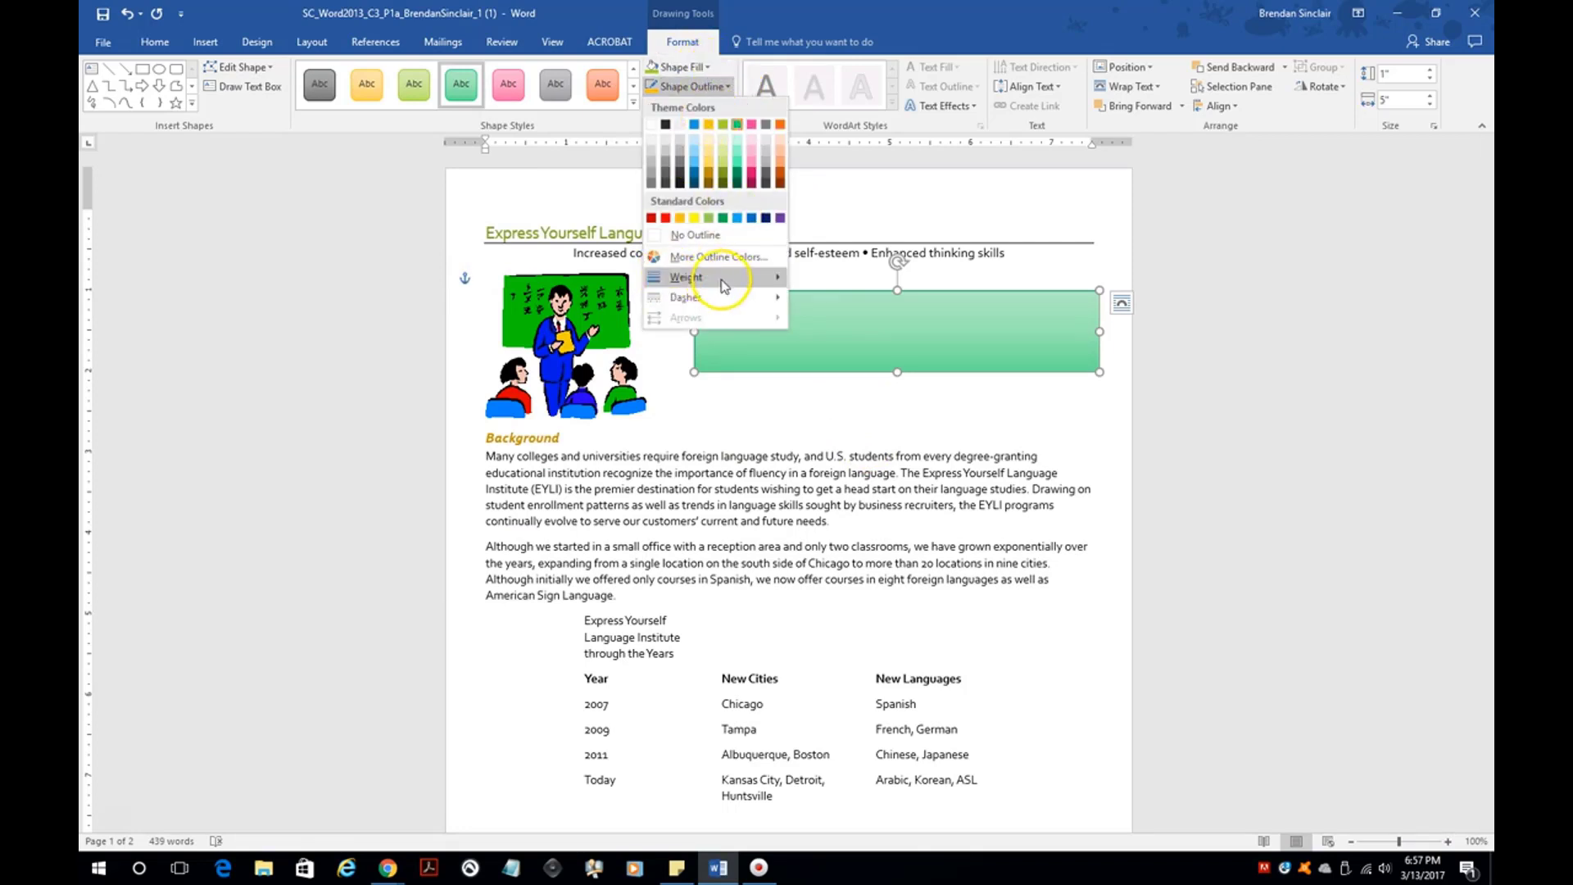
left_click(720, 407)
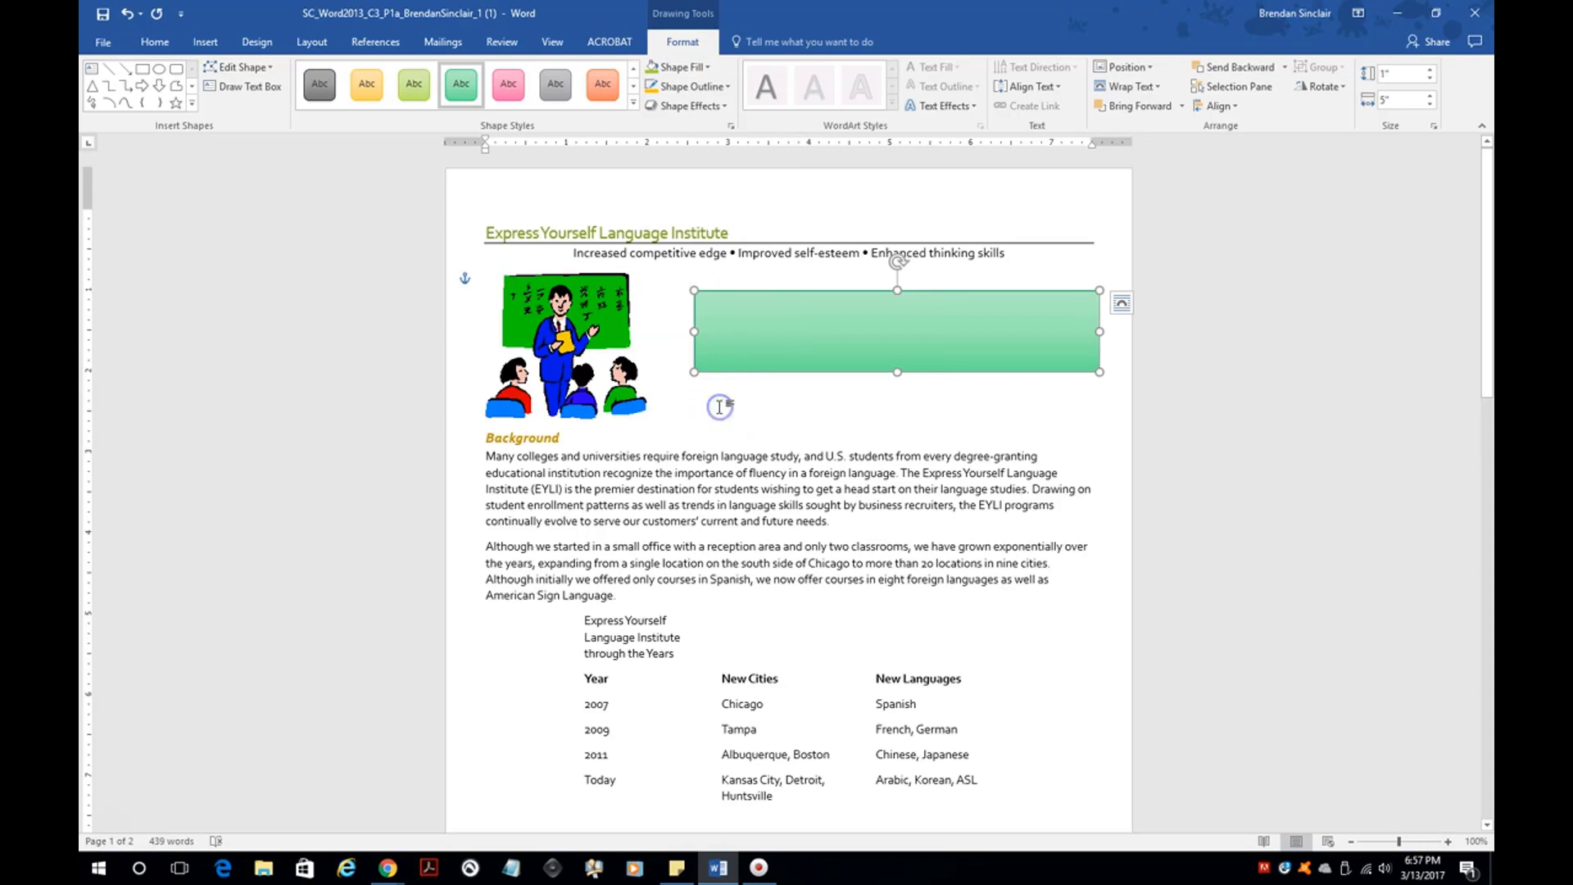
right_click(875, 343)
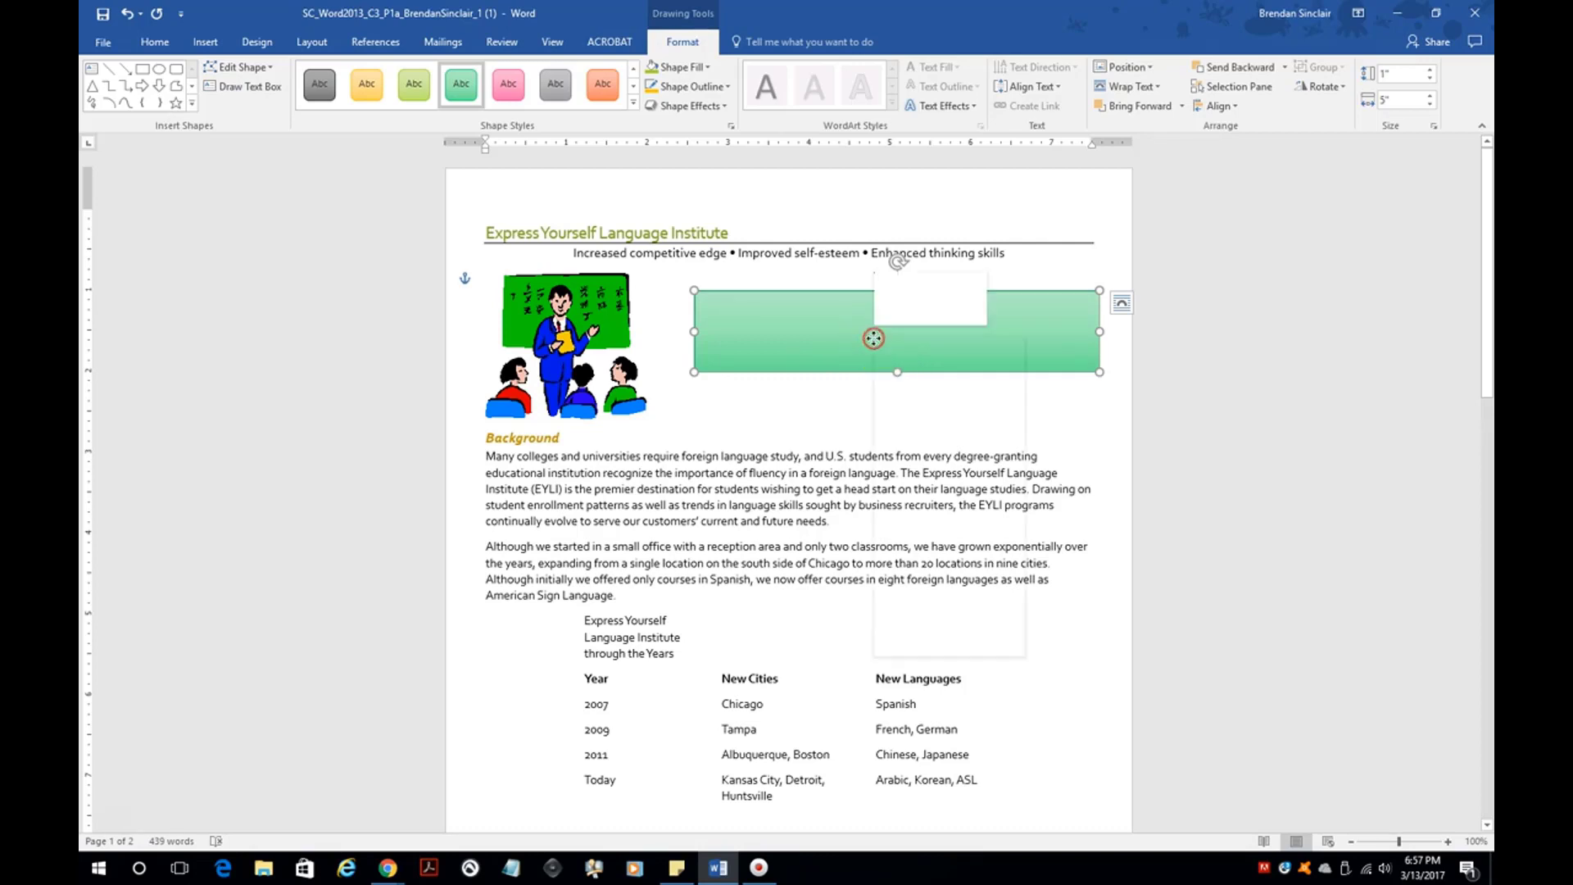
- Add the instructor's name inside the green shape, formatted 22 pt, bold and red
left_click(924, 435)
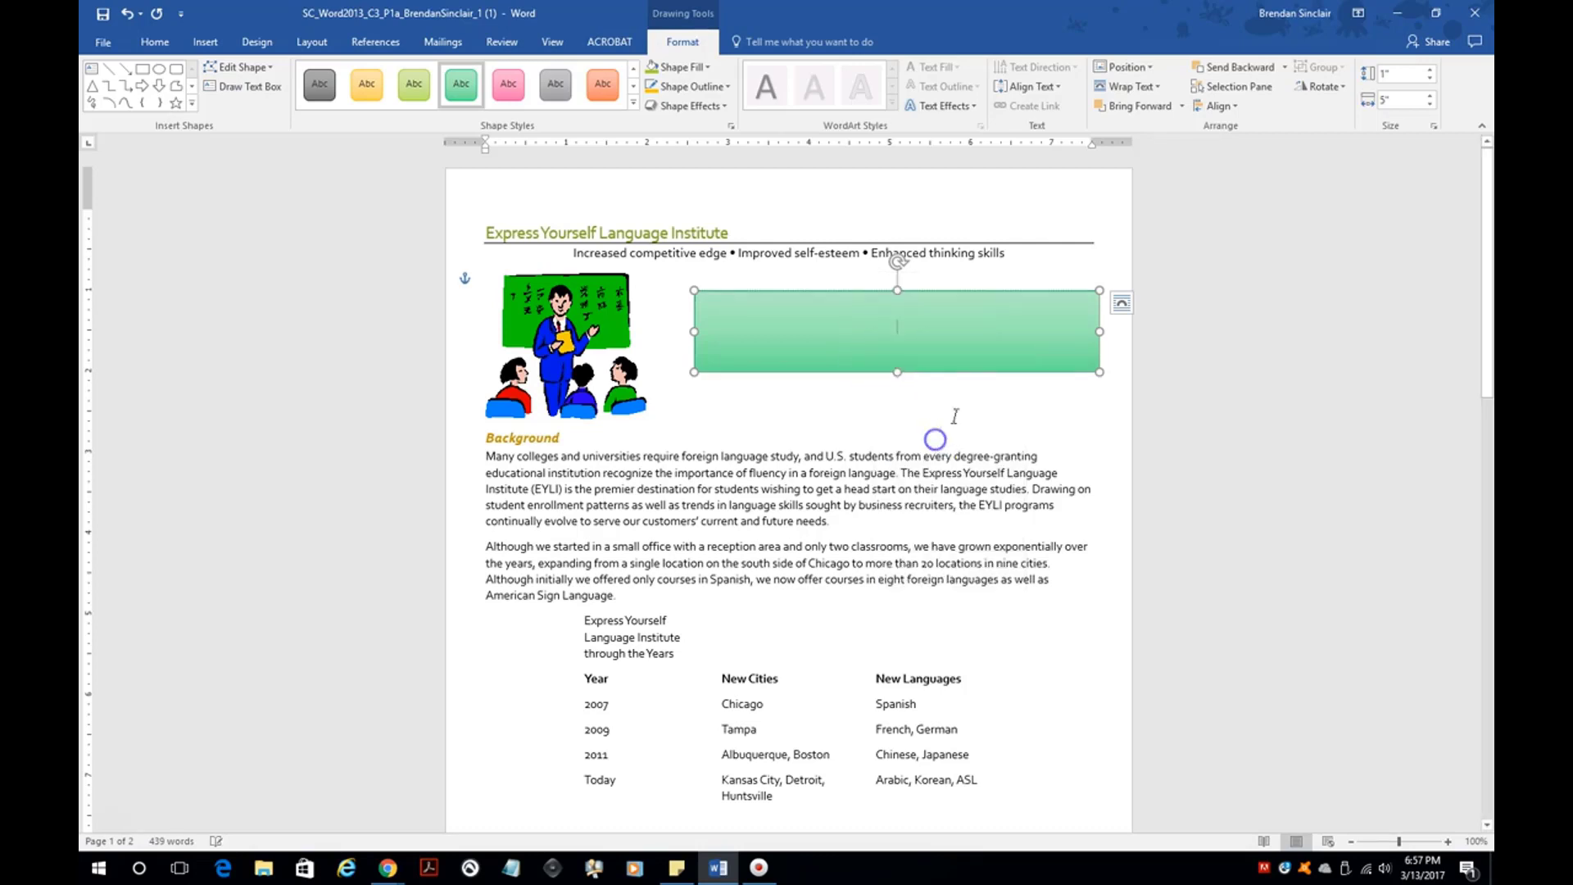
type("Mr. Sinclair")
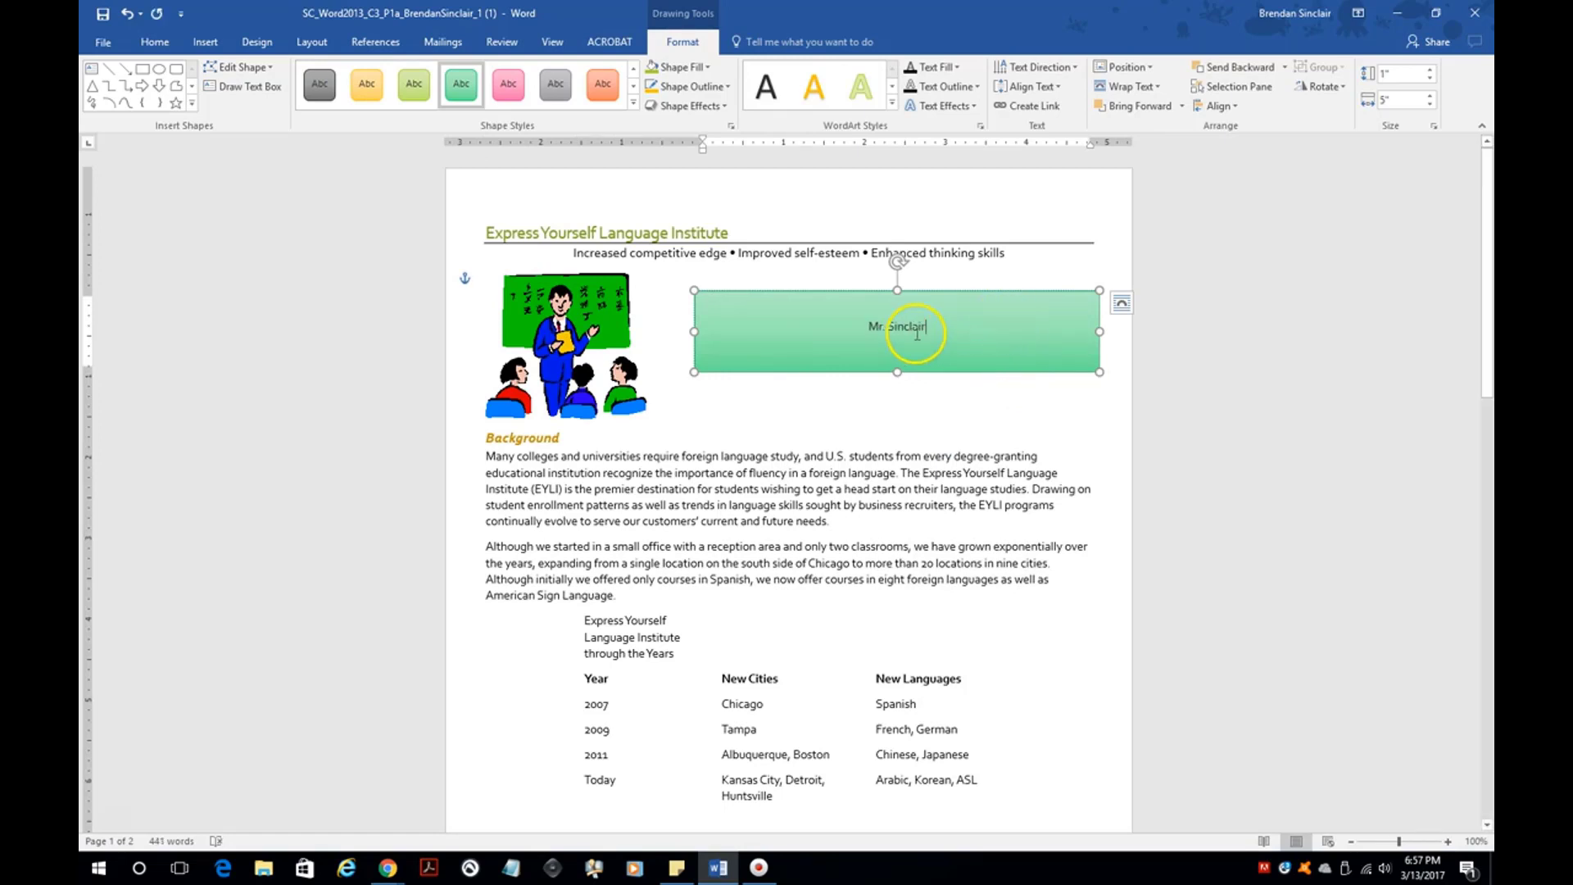
left_click_drag(928, 328, 815, 326)
left_click(139, 45)
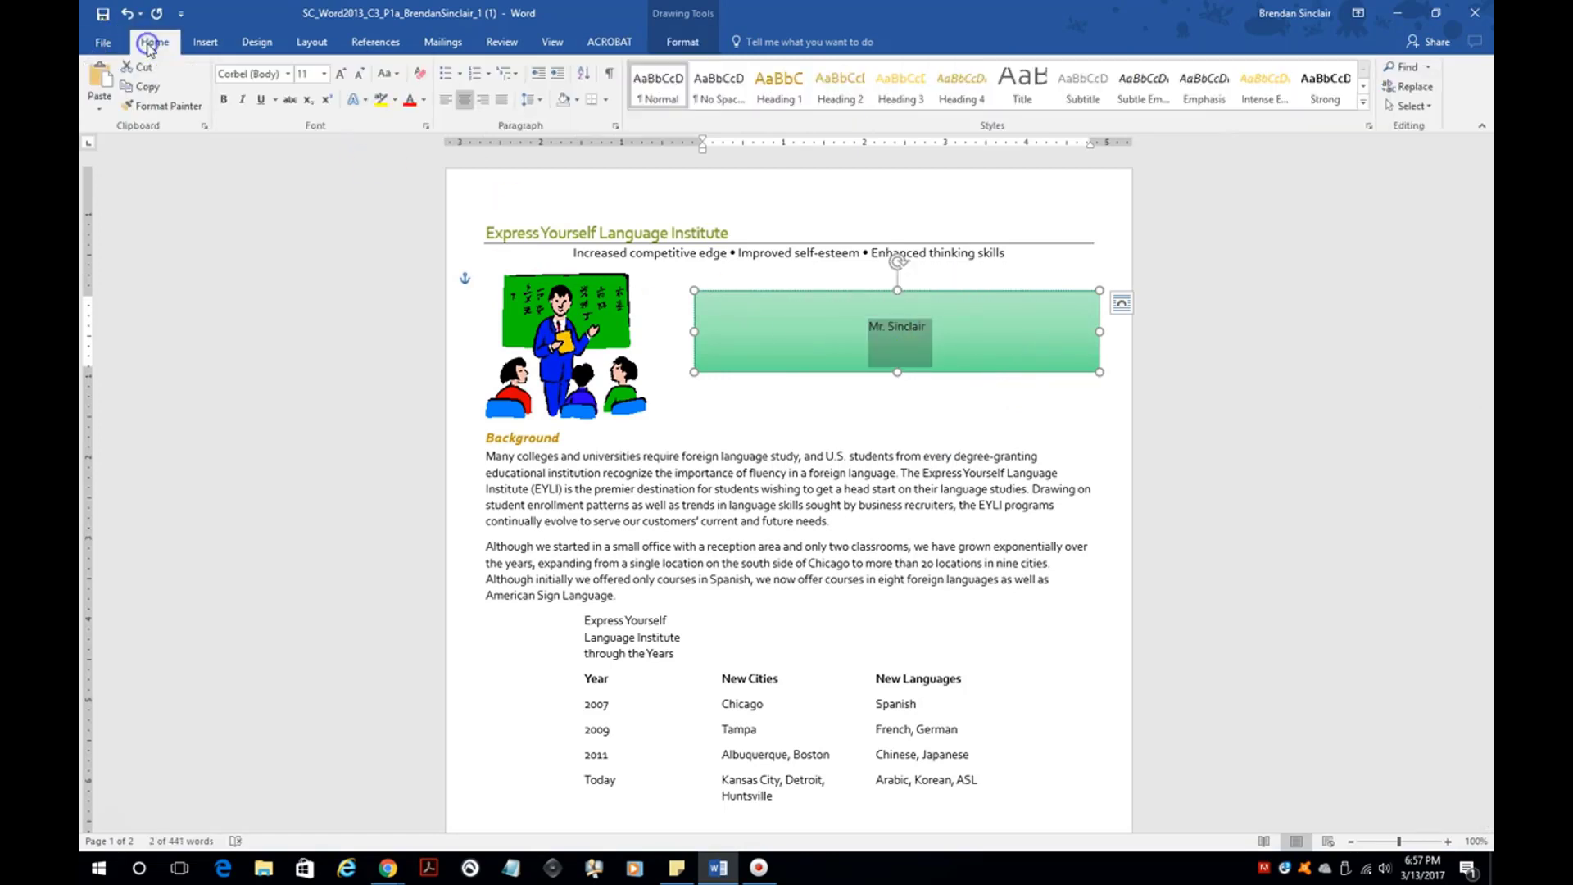
left_click(324, 75)
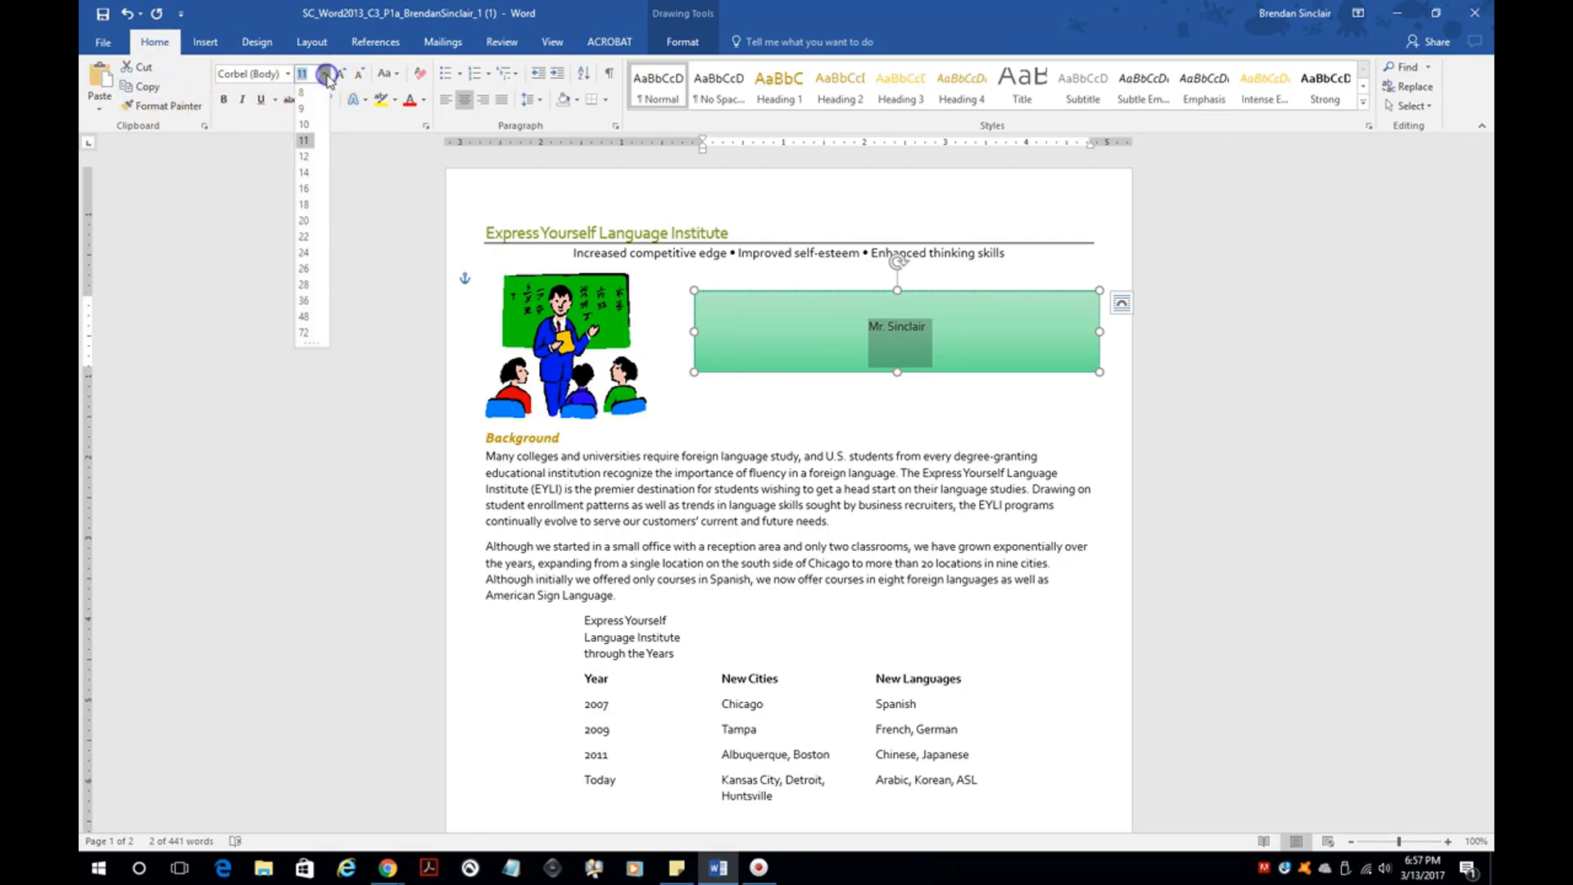
left_click(303, 242)
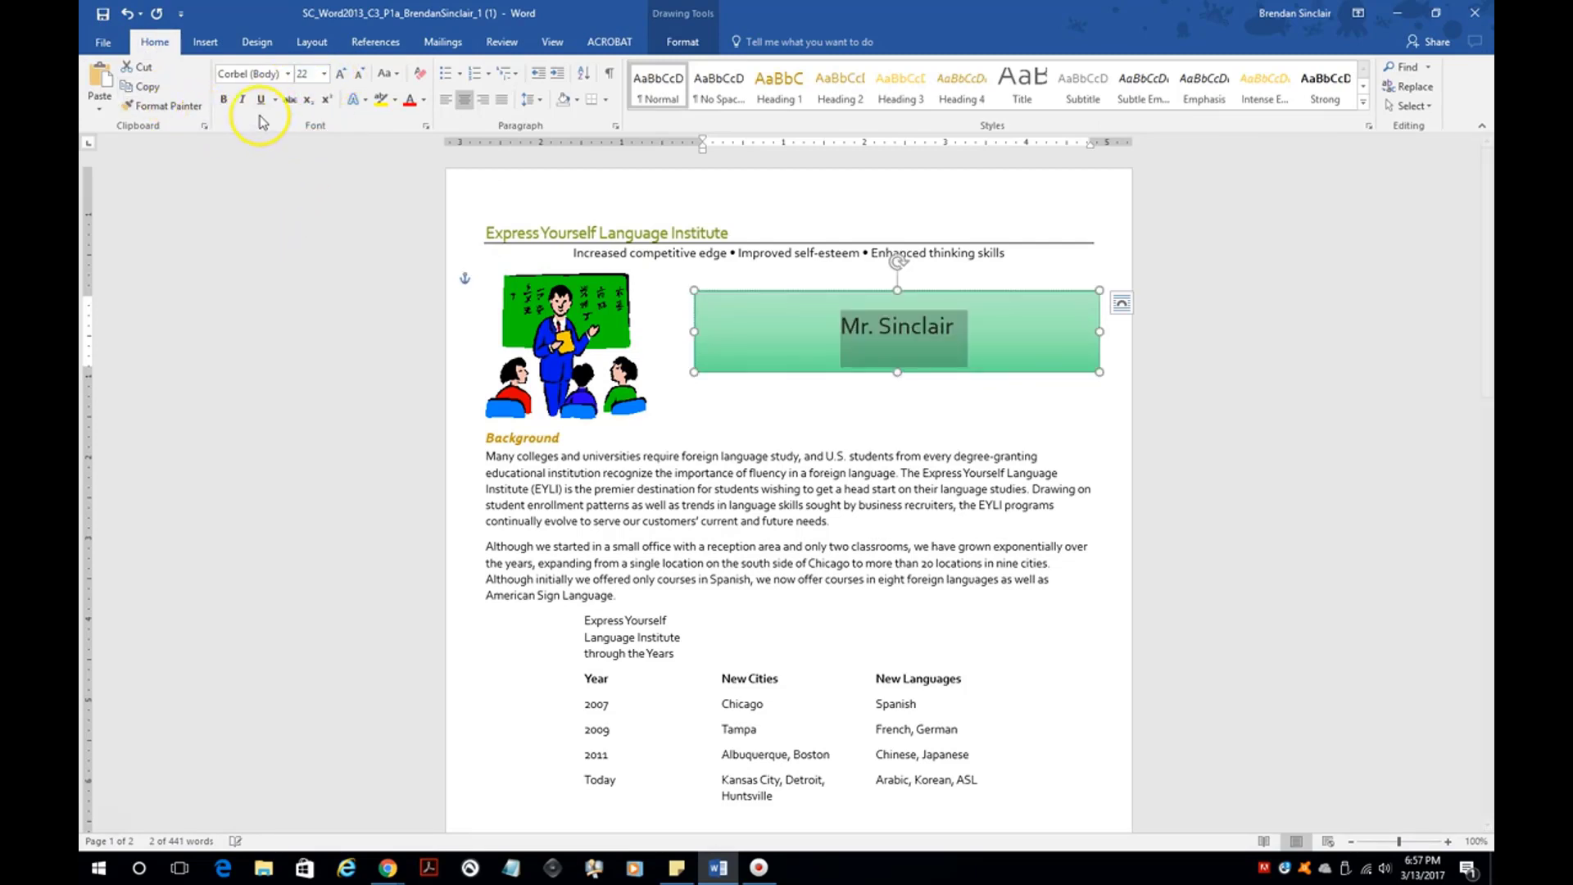
left_click(223, 100)
left_click(409, 103)
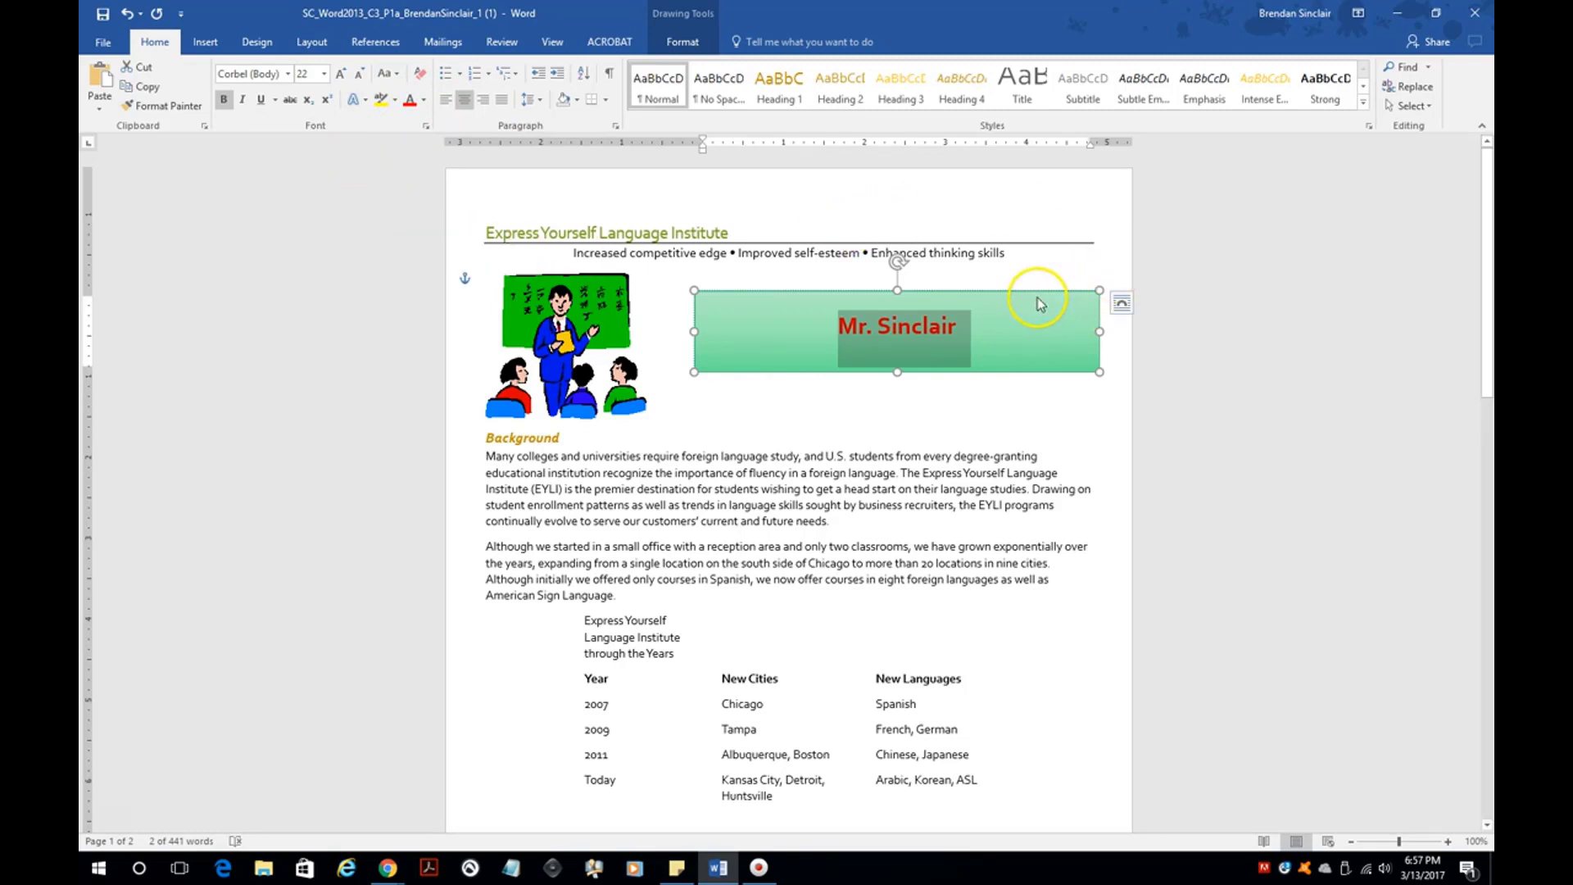
left_click(681, 41)
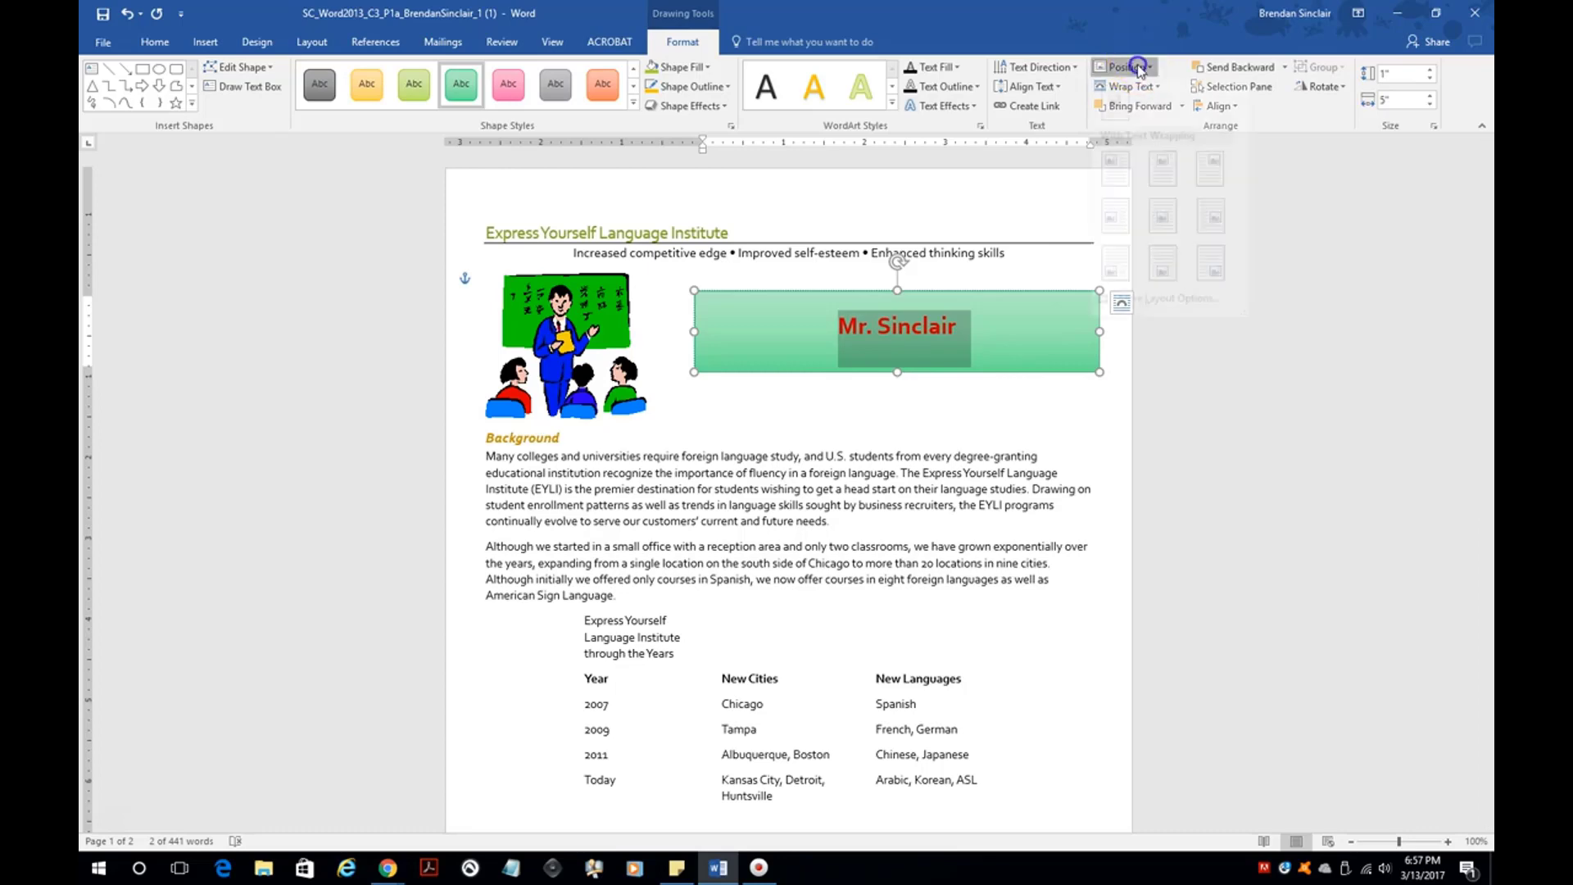
- Position the name box at Top Center with Top and Bottom wrapping, and move the clip art down
left_click(1125, 67)
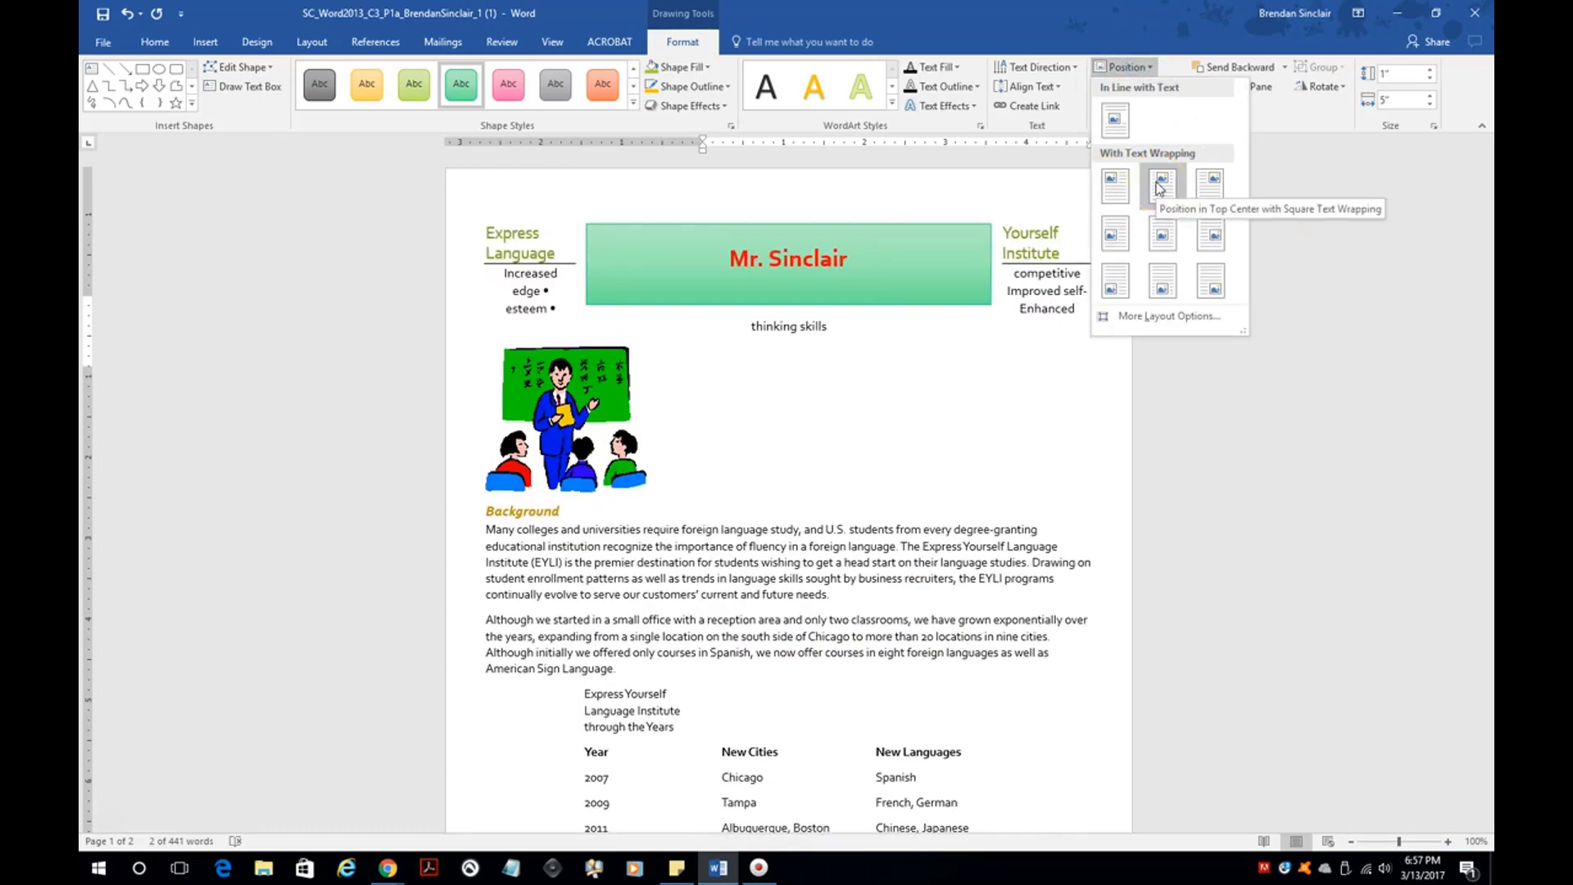
left_click(1159, 188)
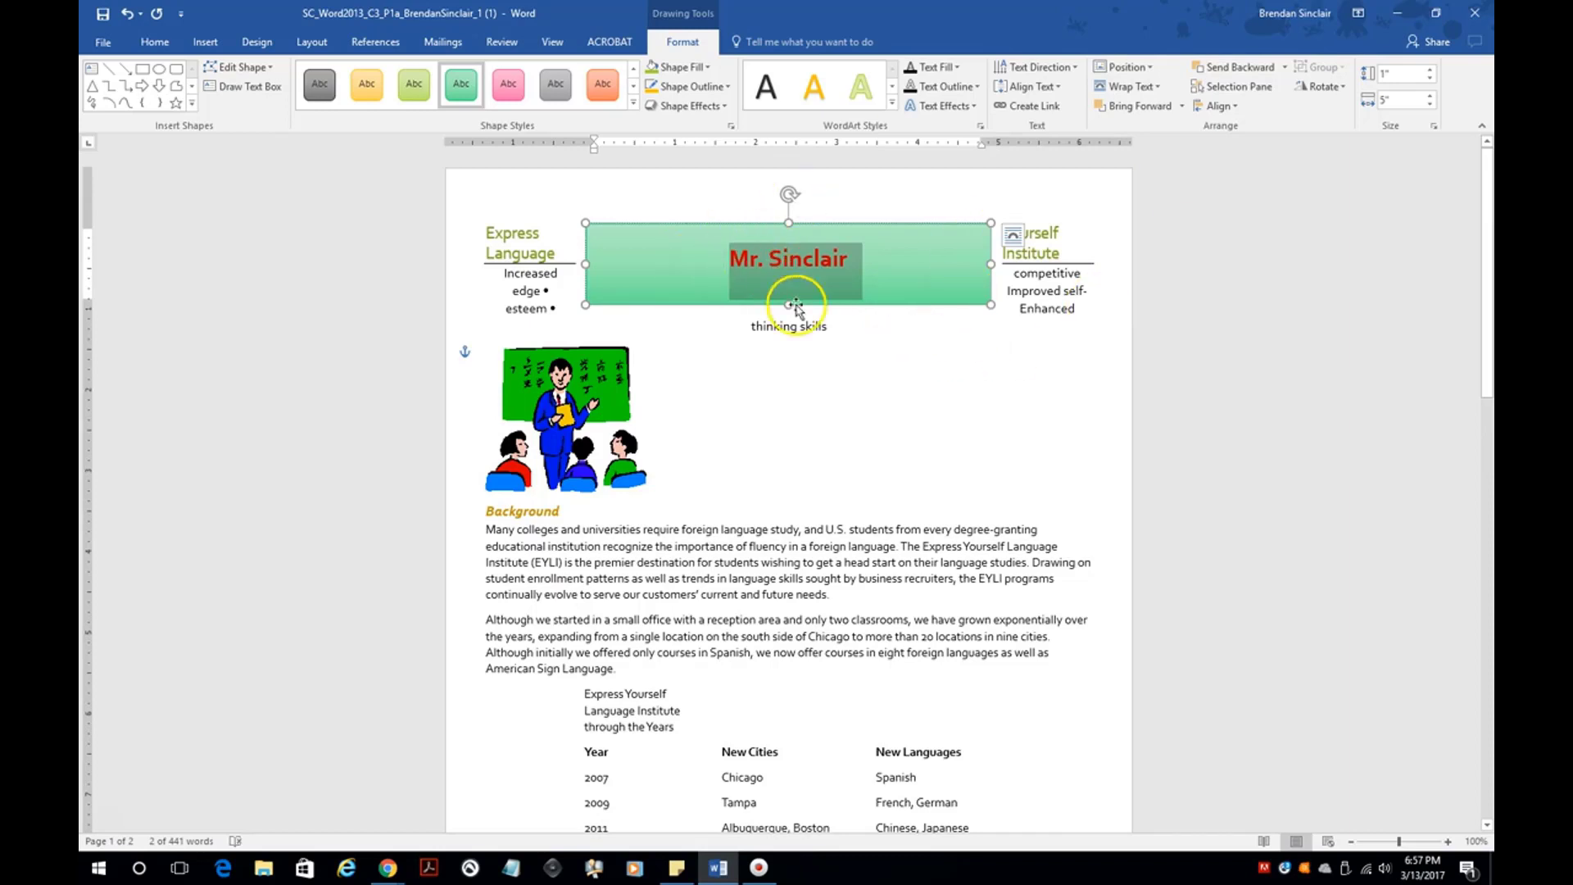
left_click(1162, 88)
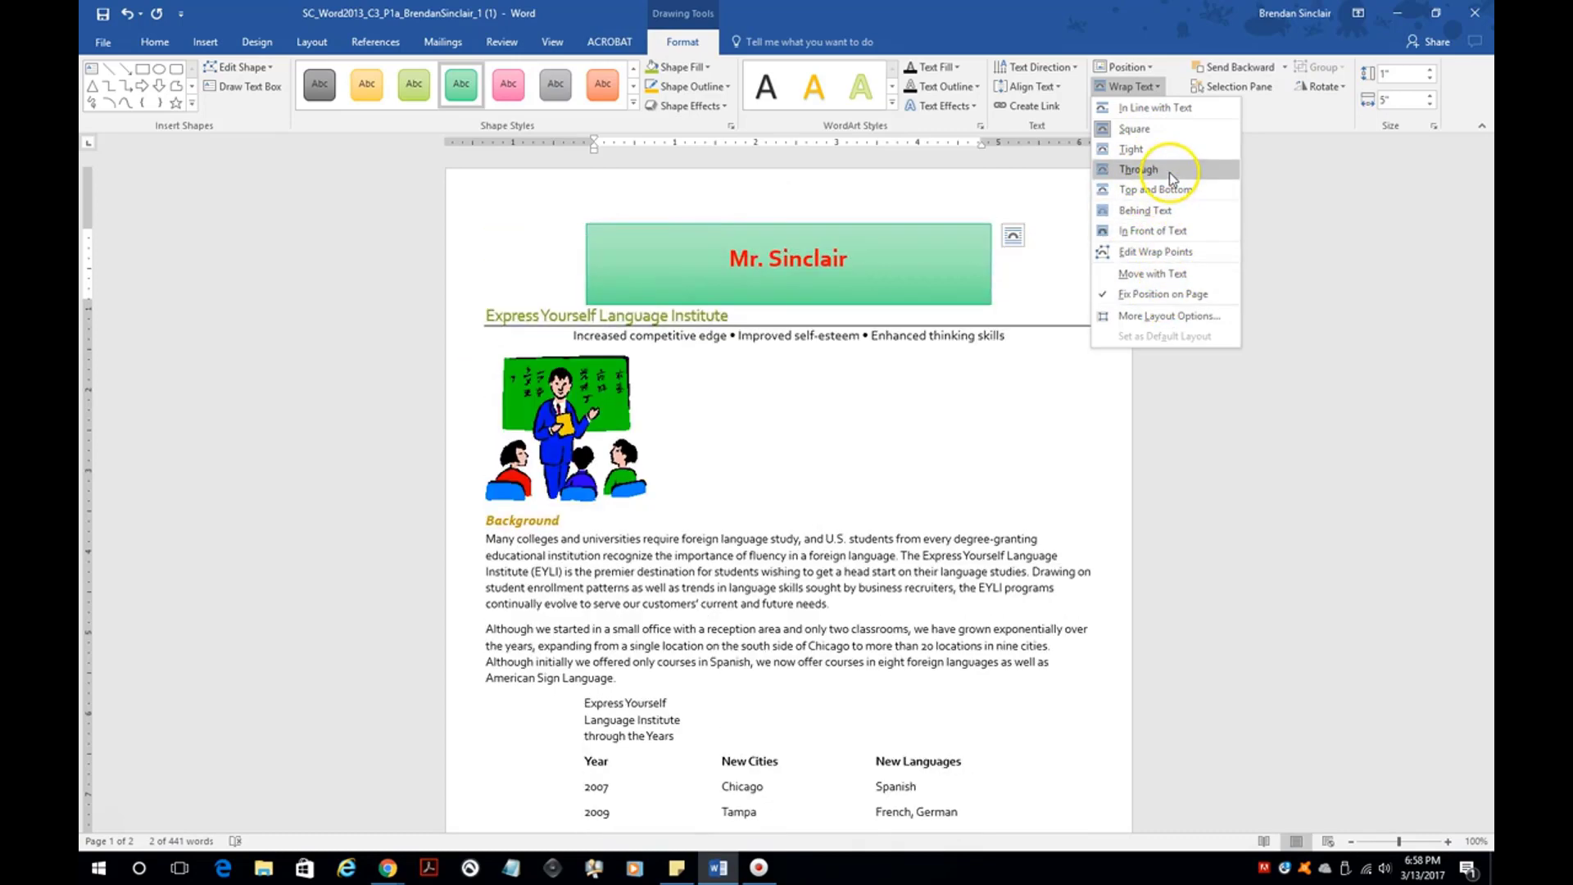
left_click(1166, 191)
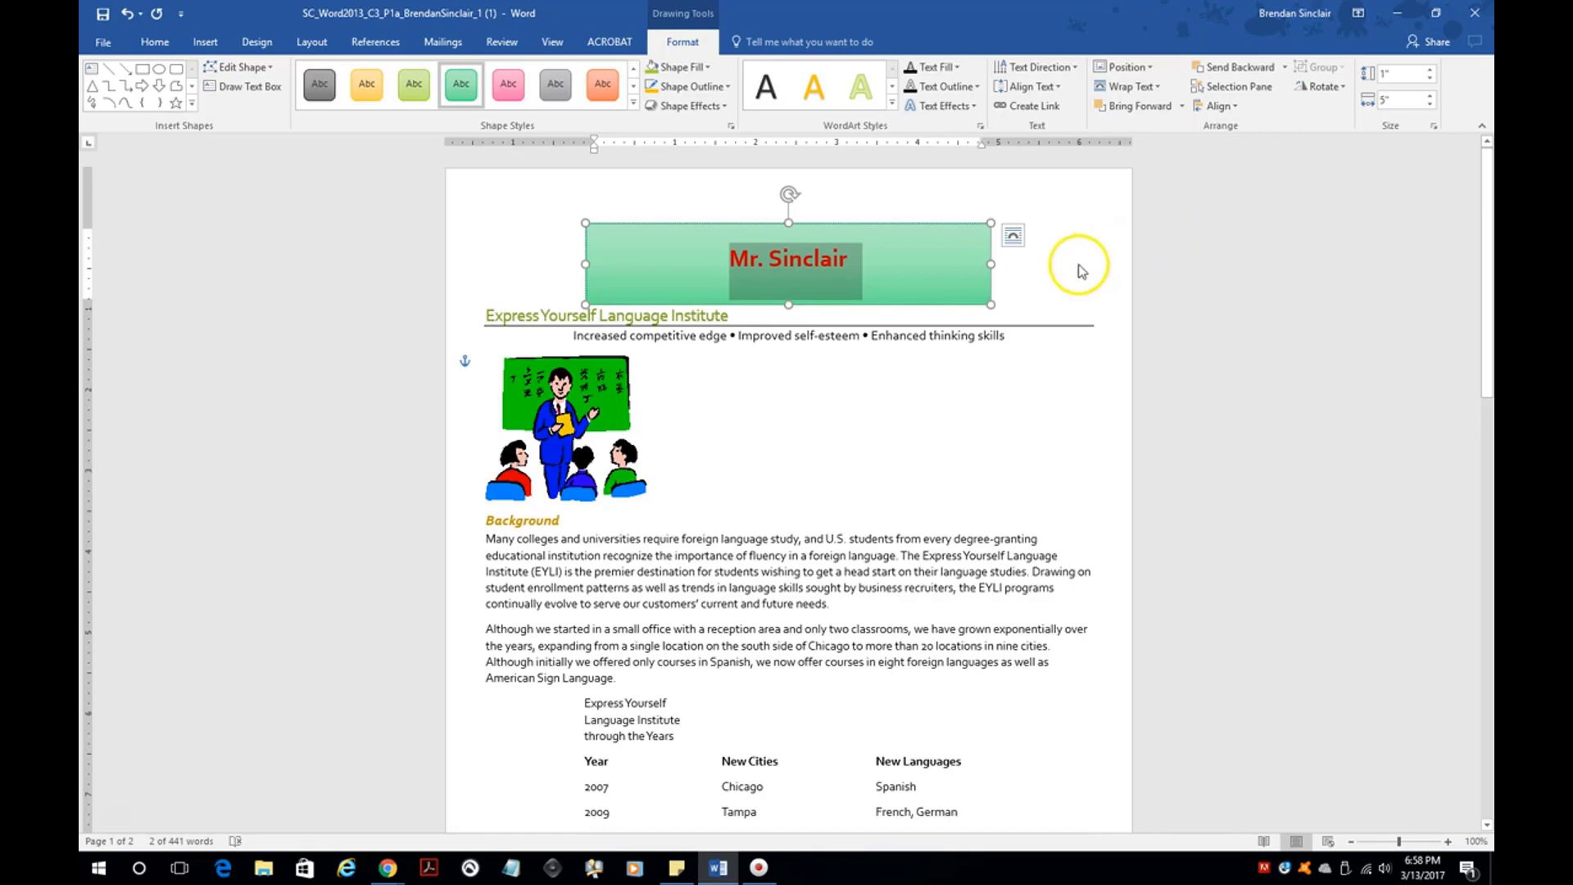
left_click(577, 443)
left_click_drag(578, 442, 750, 727)
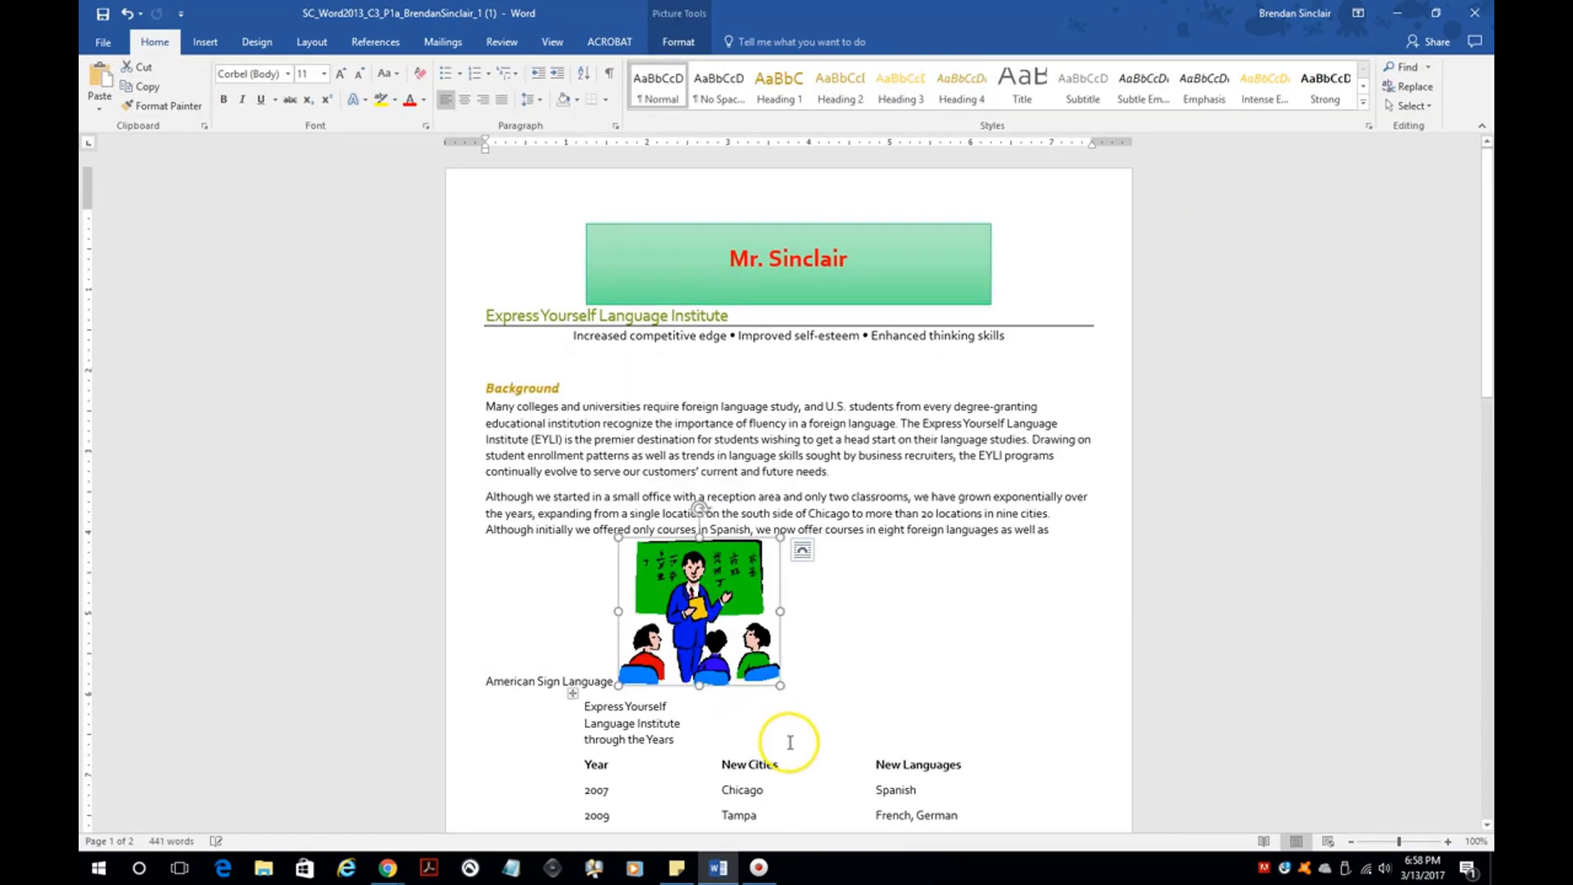
- Move the classroom picture back above Background and set its text wrapping to Square
mouse_move(733, 672)
left_mouse_down()
mouse_move(692, 516)
mouse_move(524, 364)
mouse_move(479, 380)
left_mouse_up()
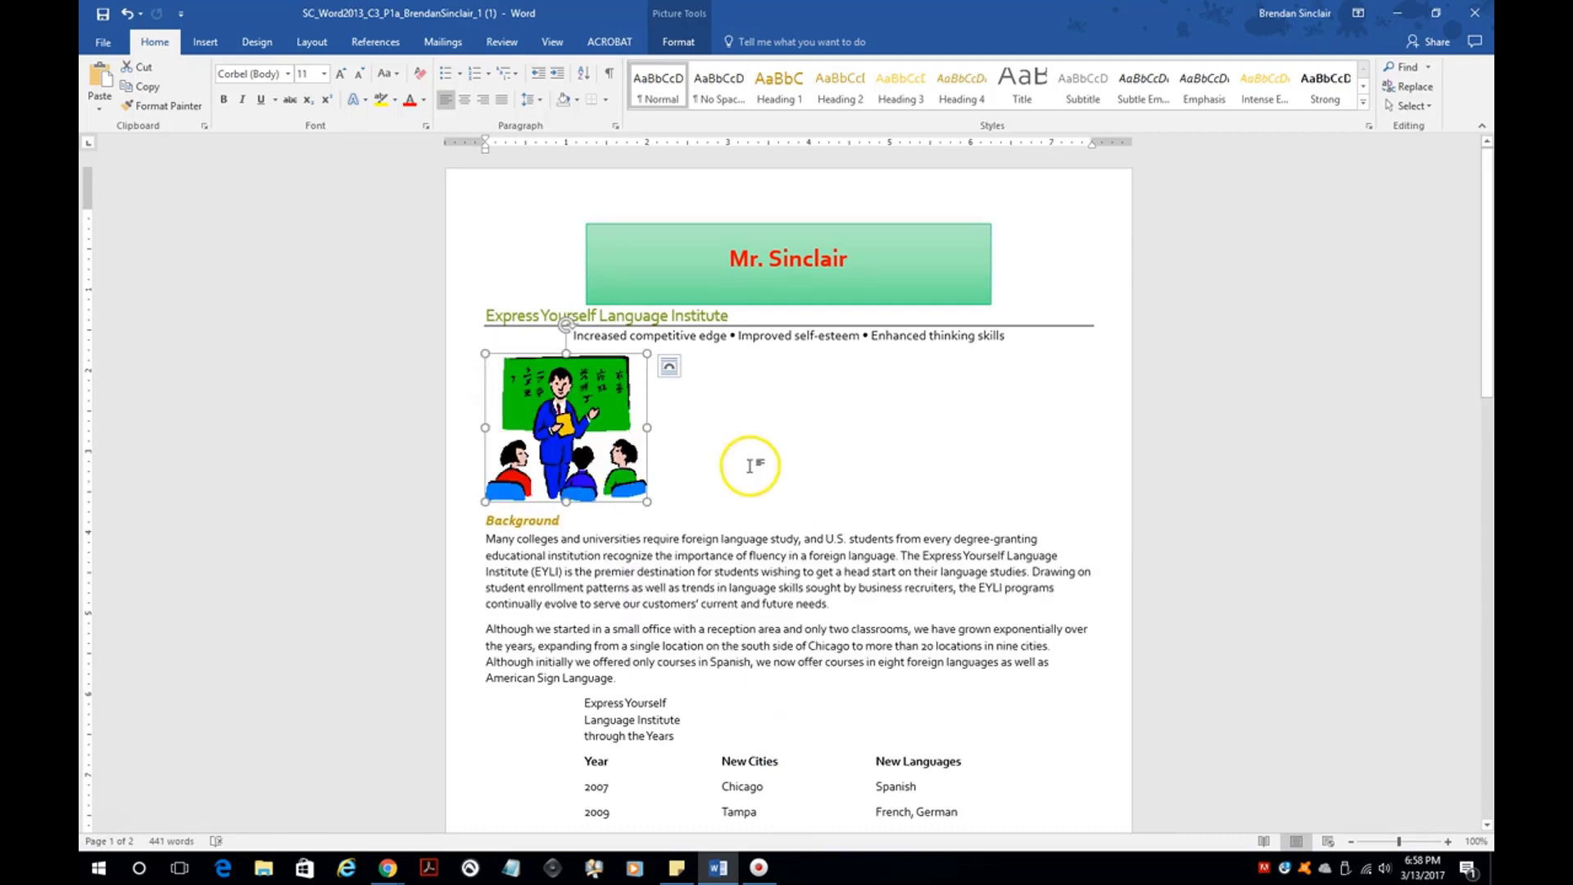
left_click(664, 368)
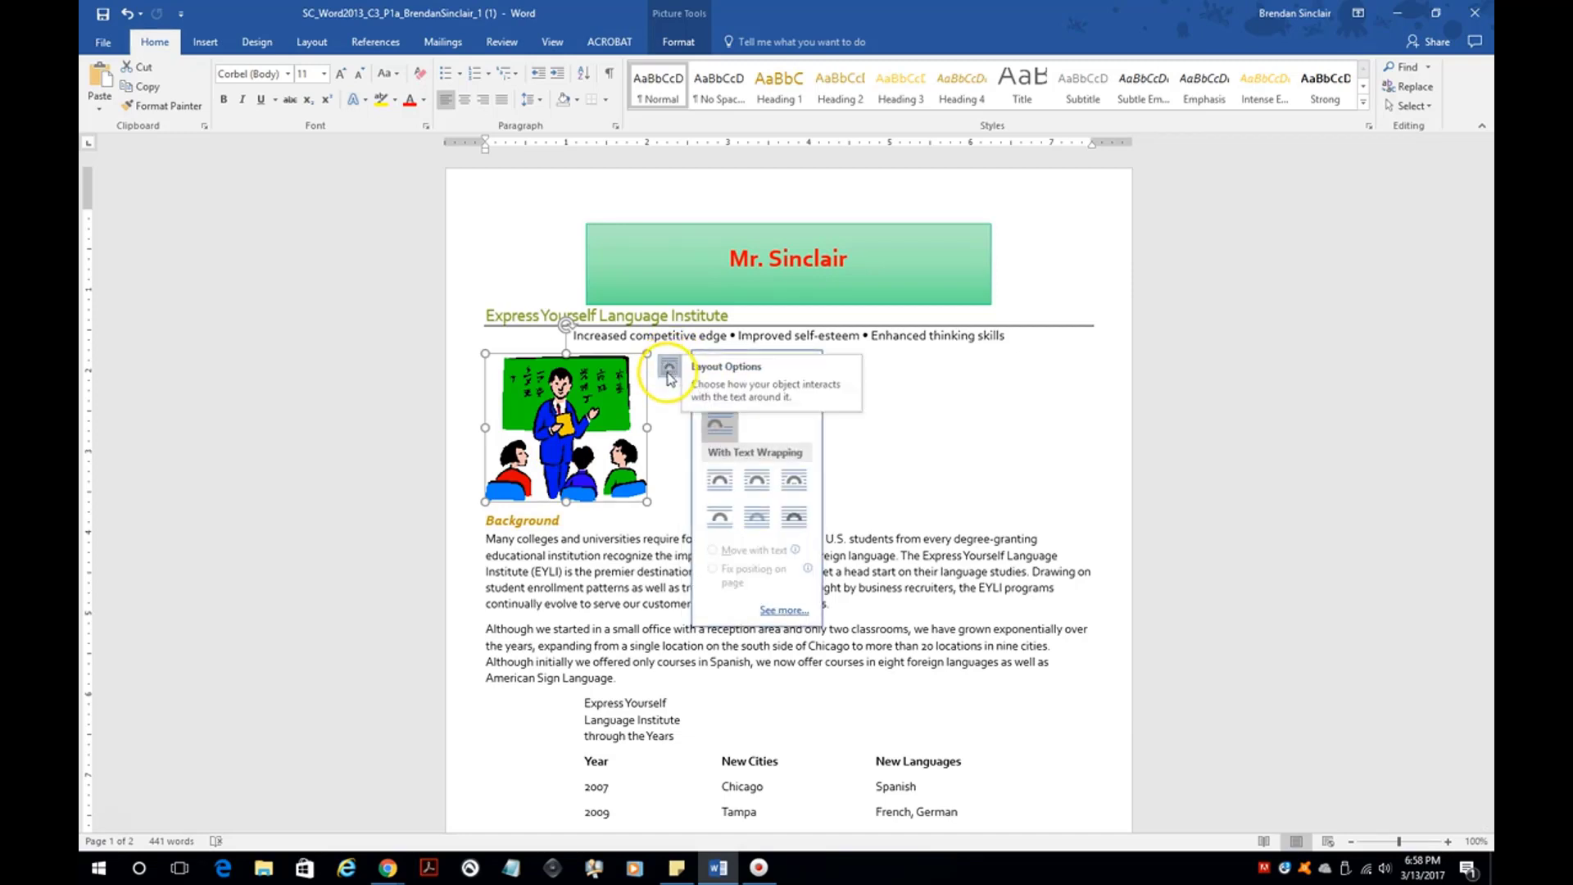
left_click(722, 493)
left_click(680, 41)
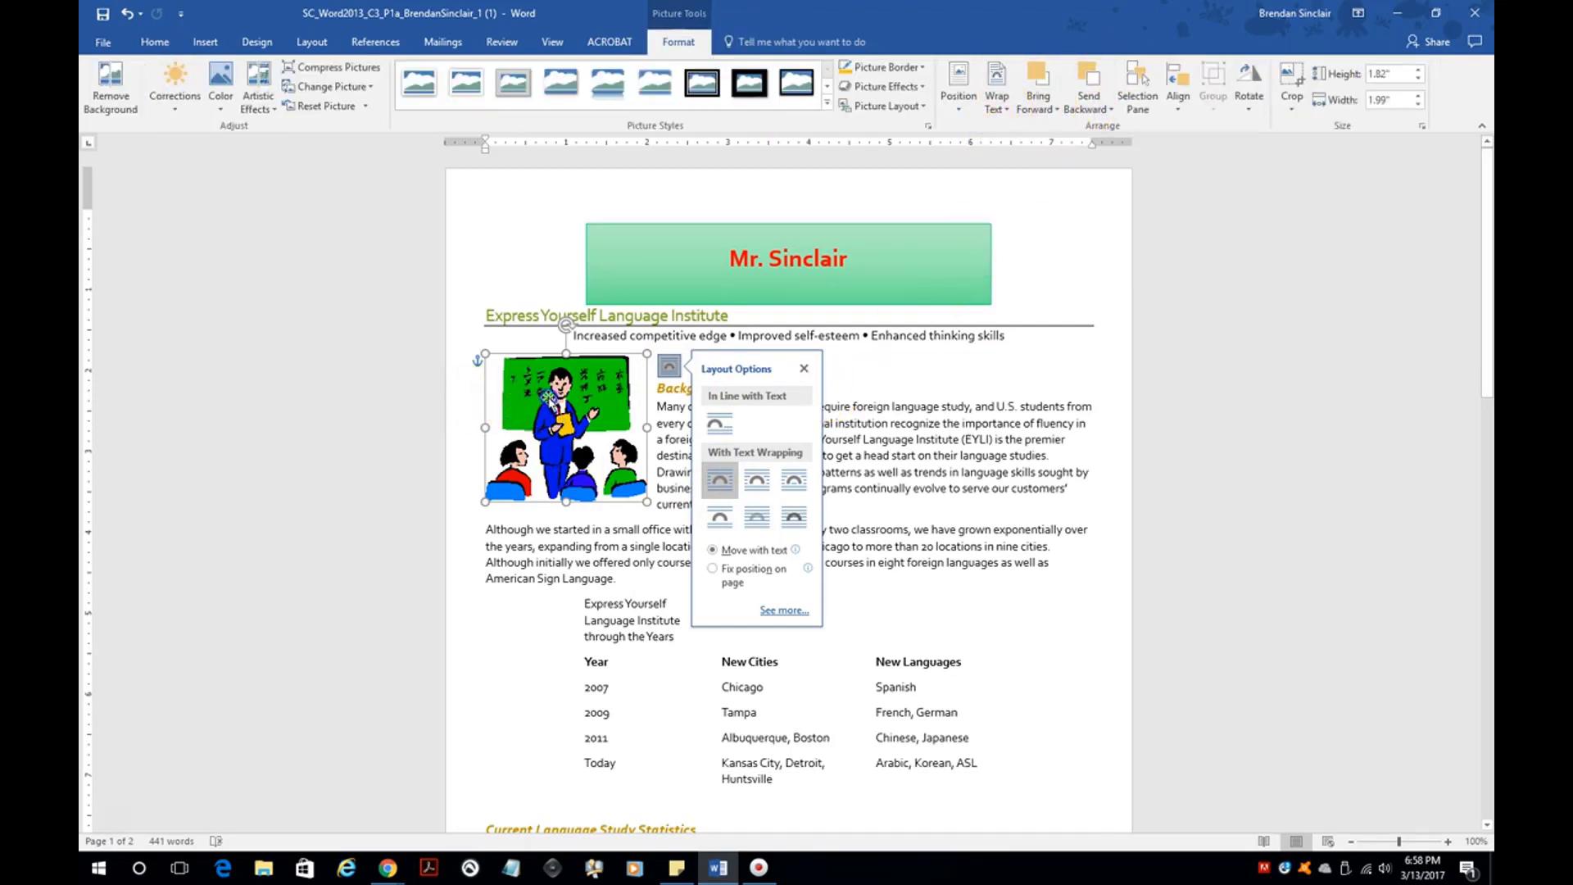
left_click(804, 368)
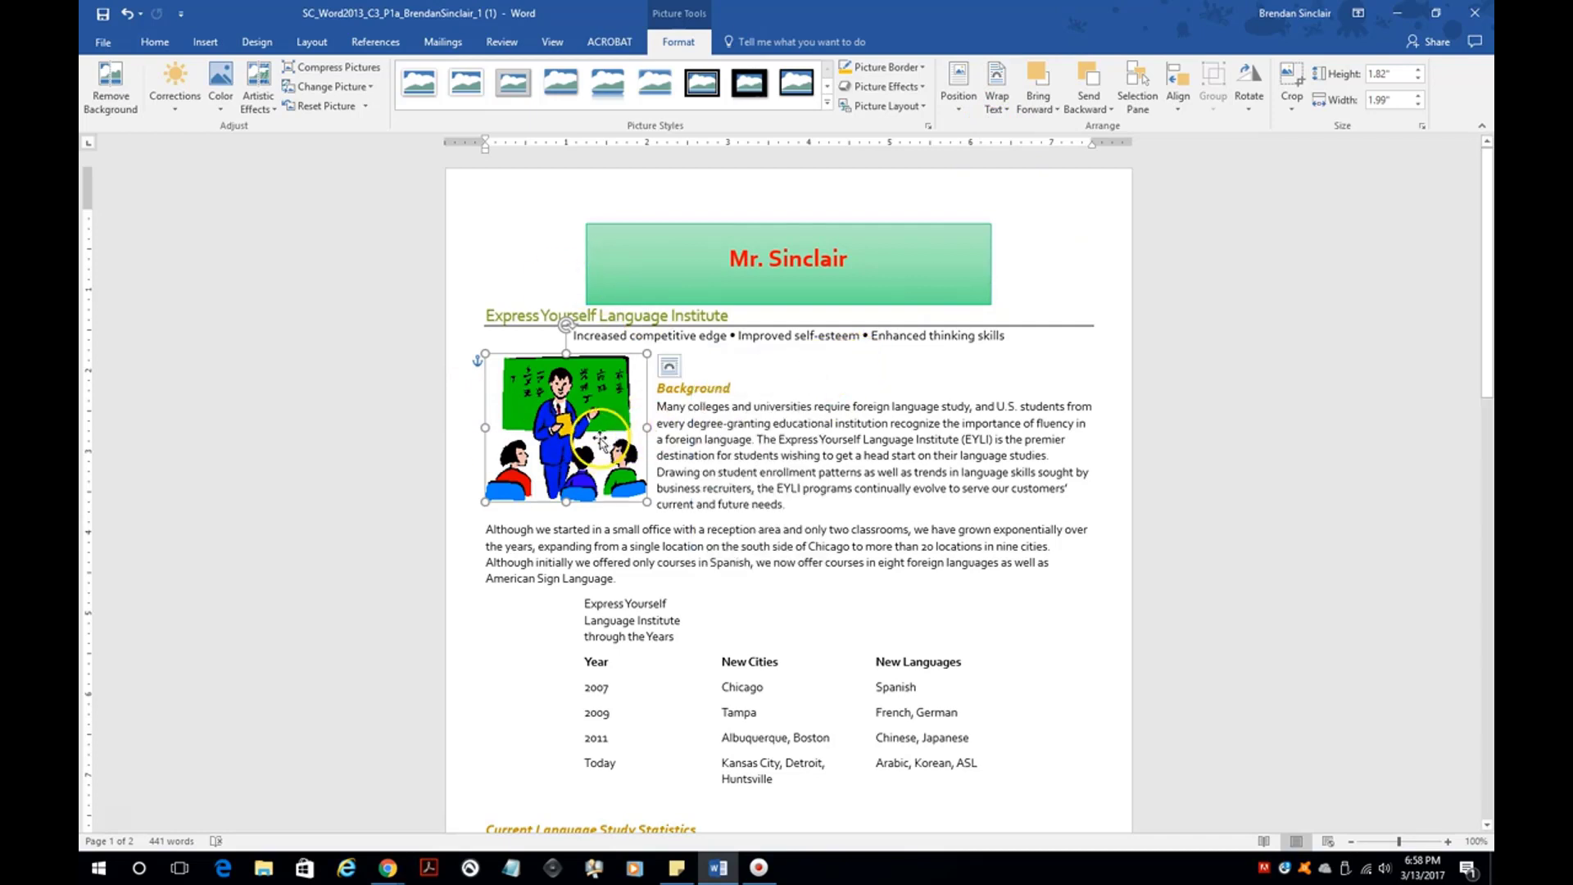
left_click(1425, 128)
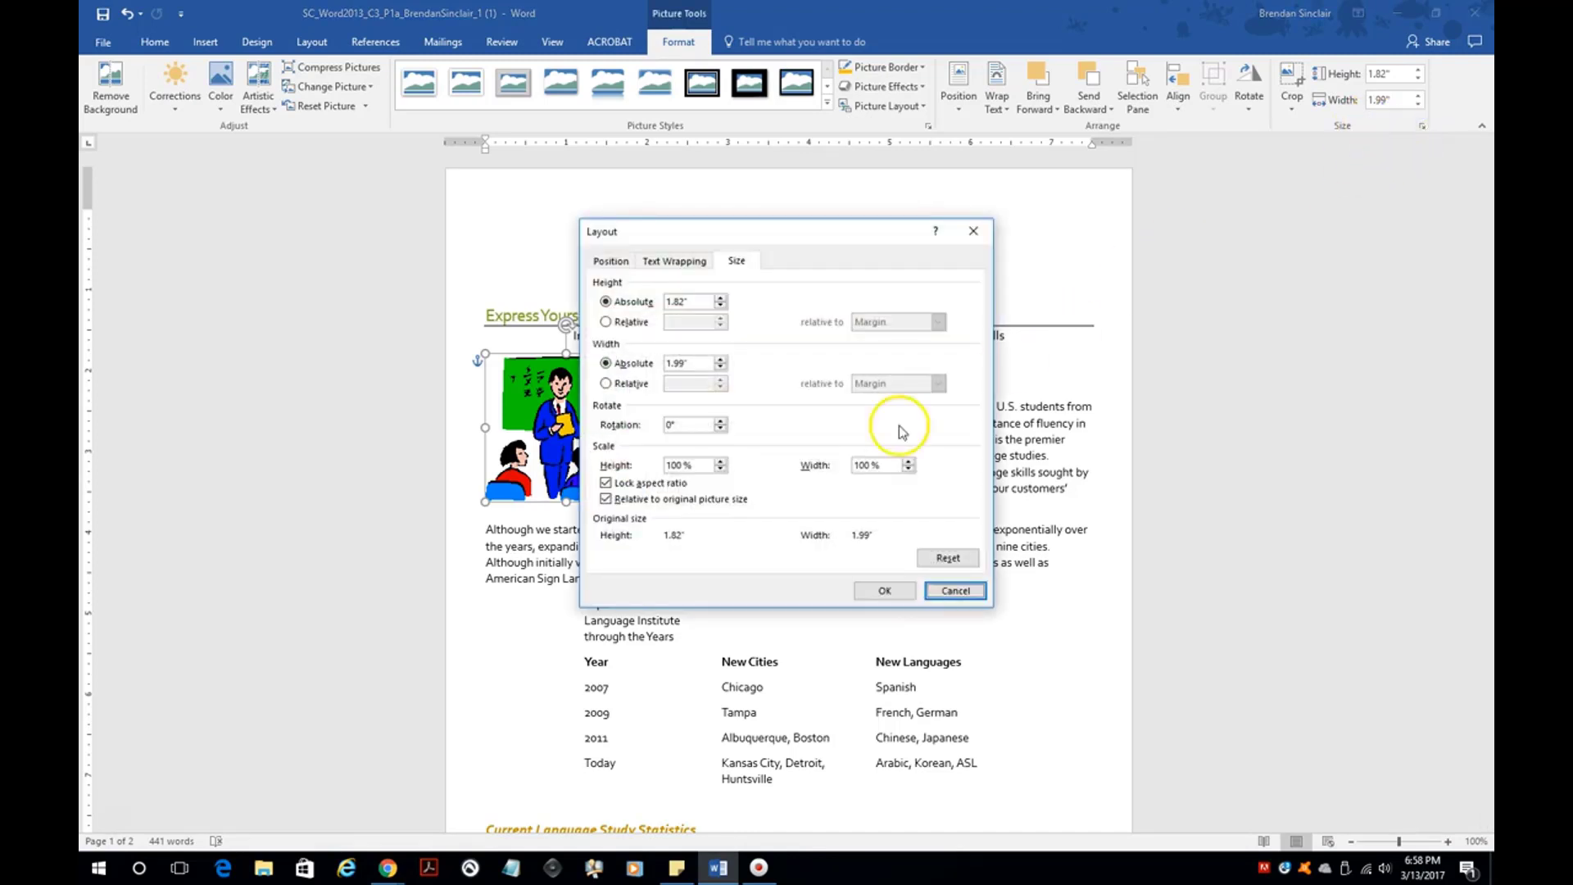
- Scale the classroom picture to 40%, making it 0.73" by 0.8"
left_click(693, 465)
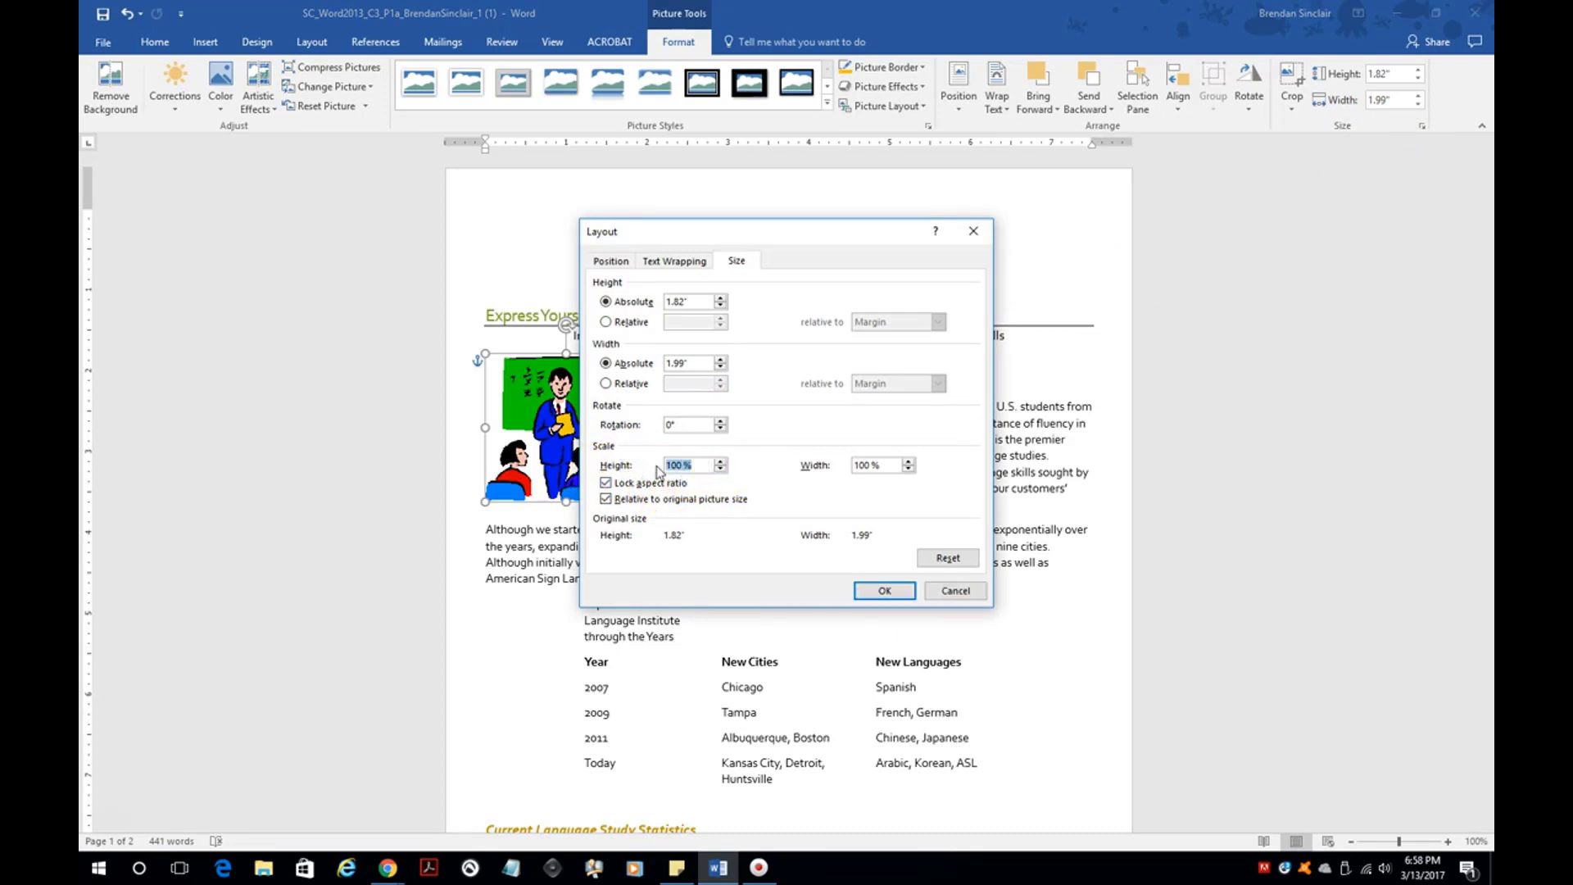
left_click(650, 492)
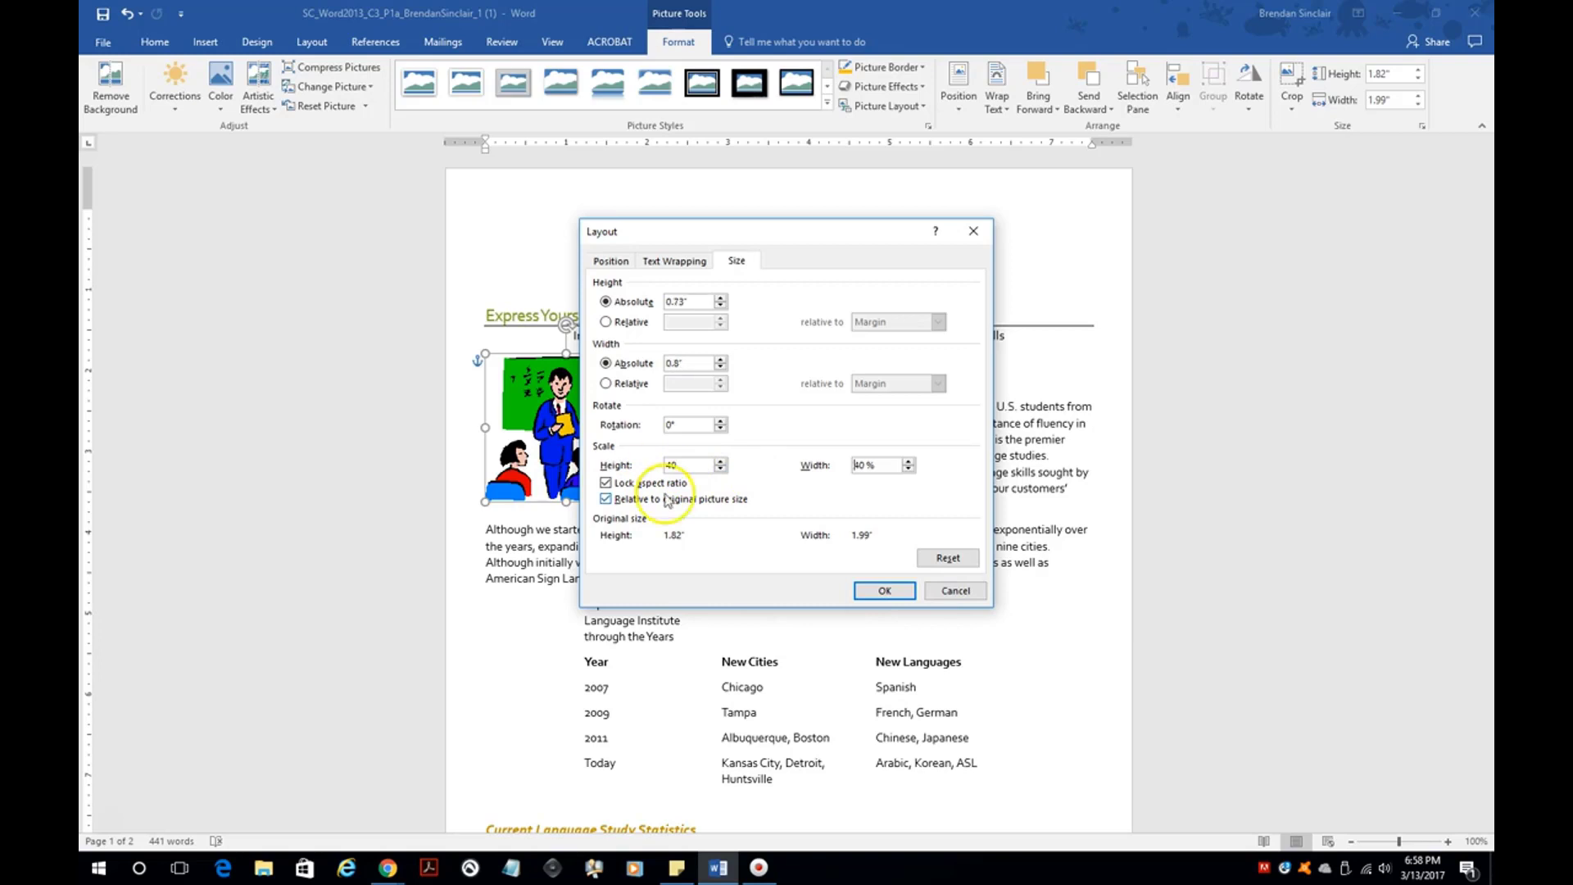
left_click(857, 465)
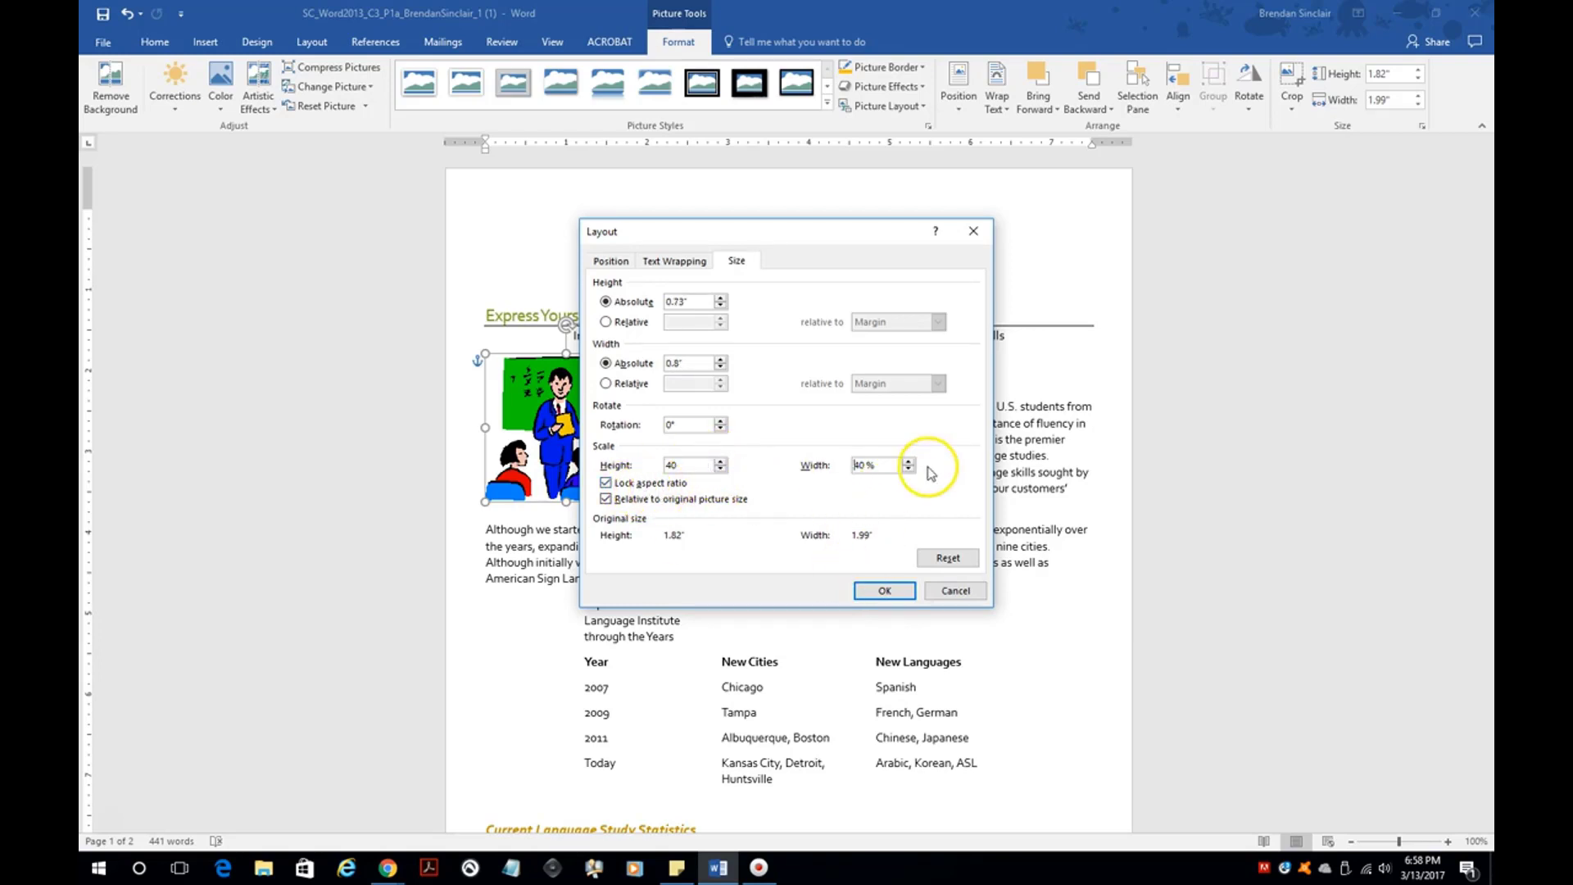
left_click(884, 590)
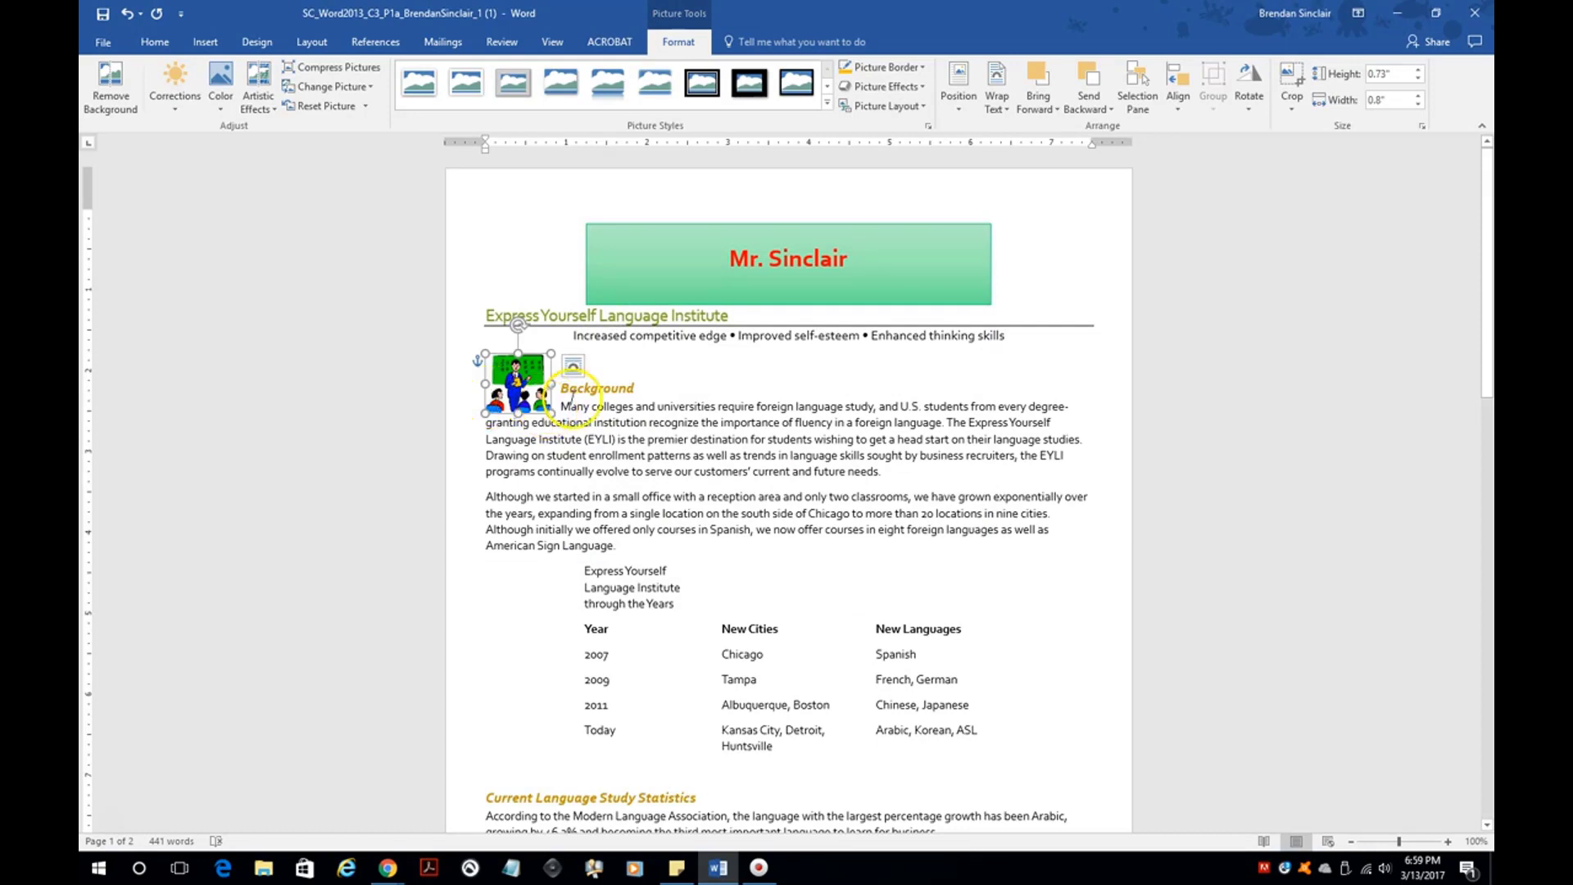
- Recolor the classroom picture to Blue, Text color 2 Dark
left_click(219, 105)
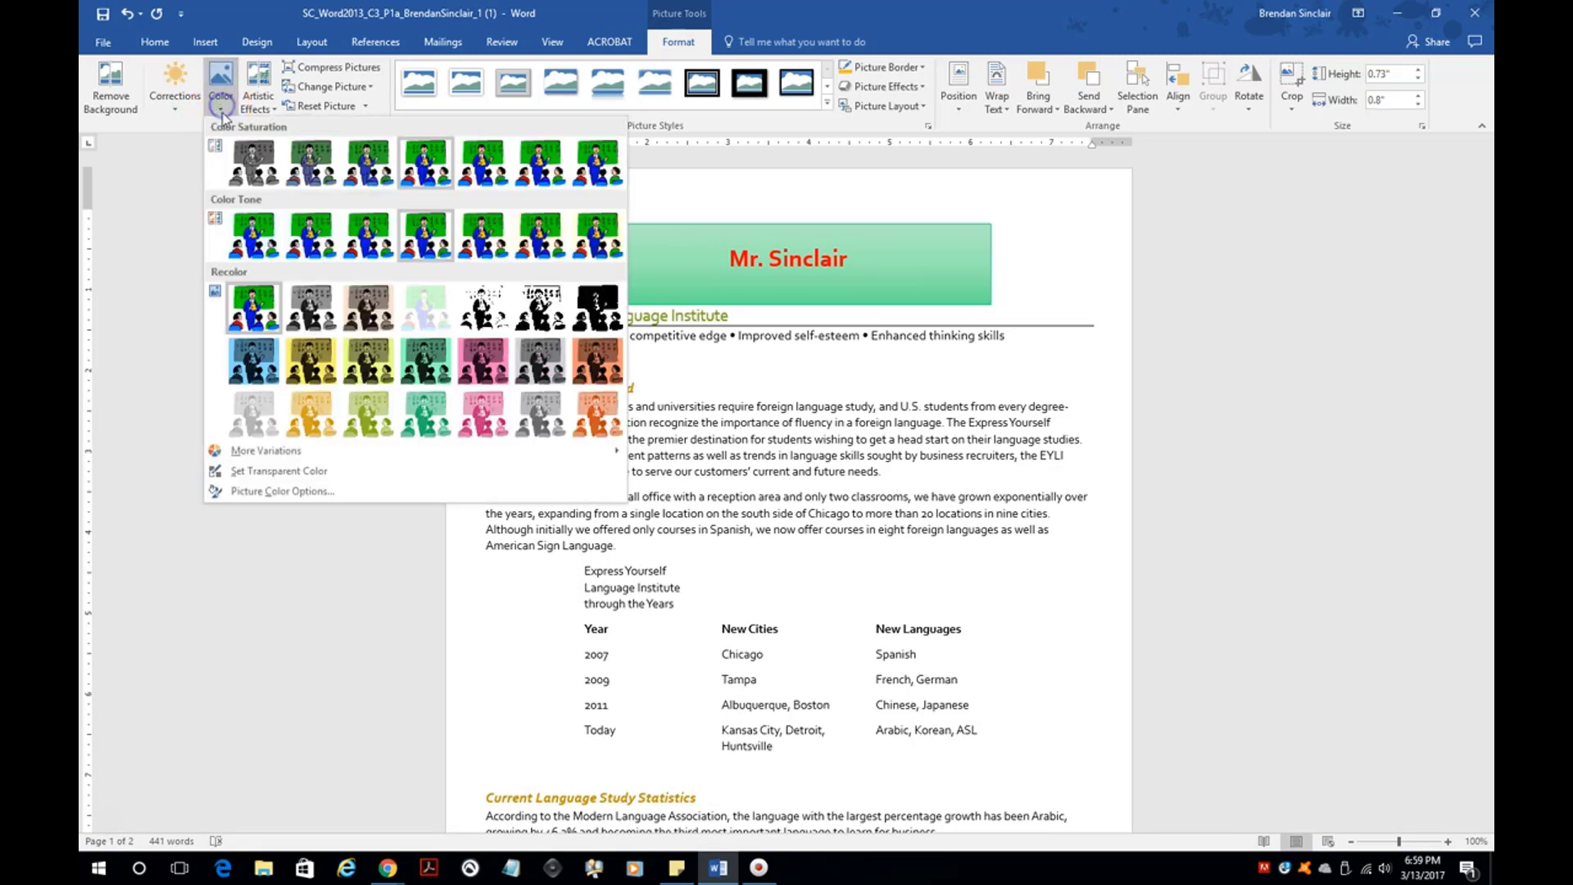
left_click(255, 376)
left_click(529, 399)
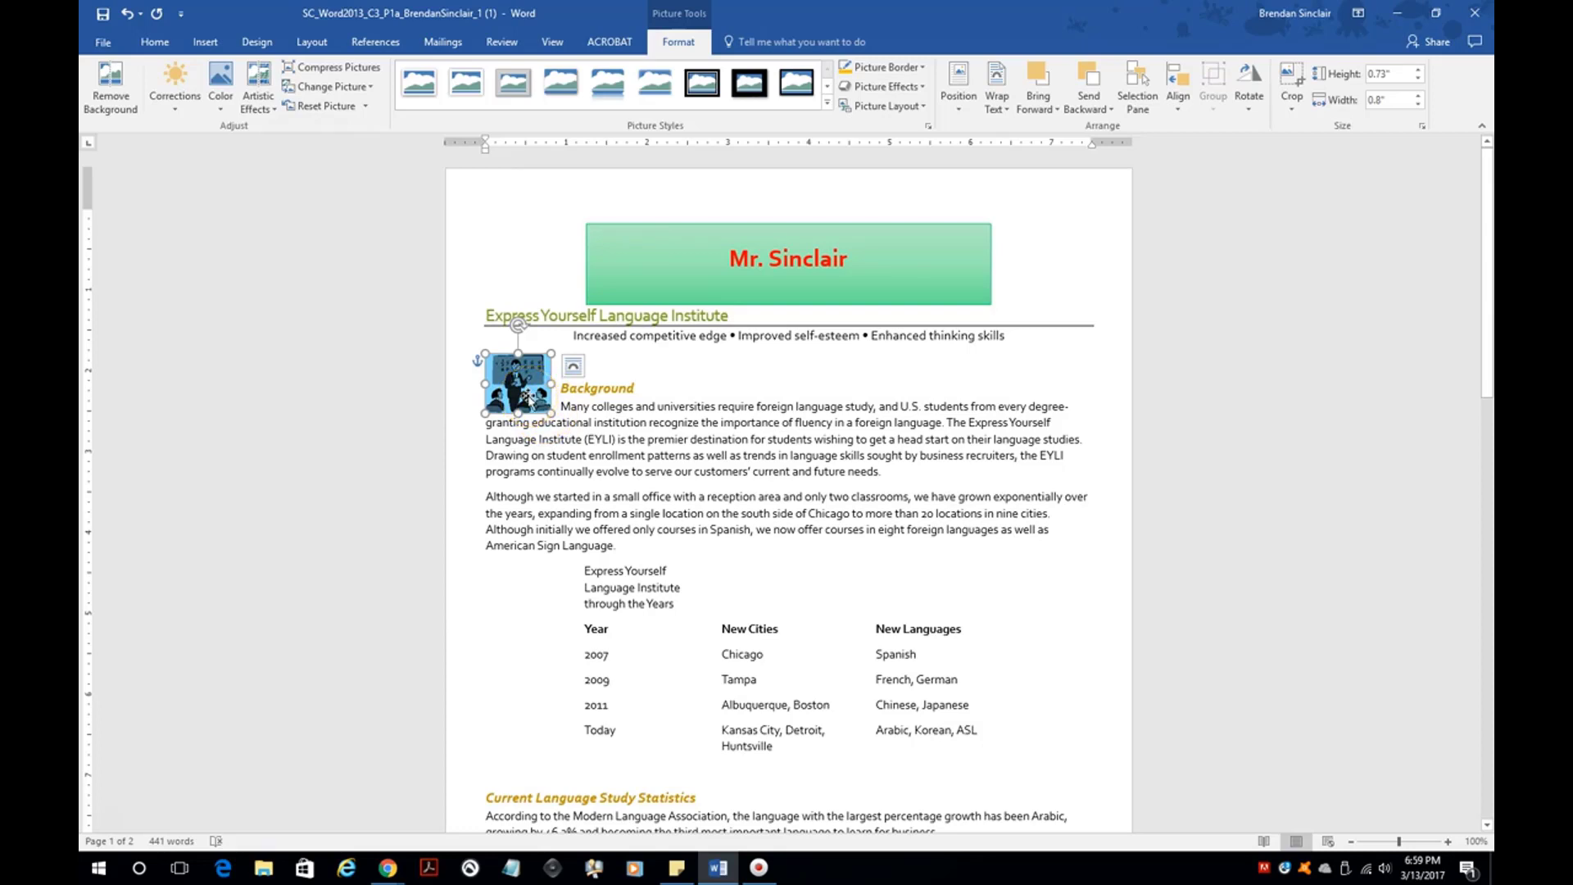
- Give the picture a thick Bright Green border
left_click(922, 67)
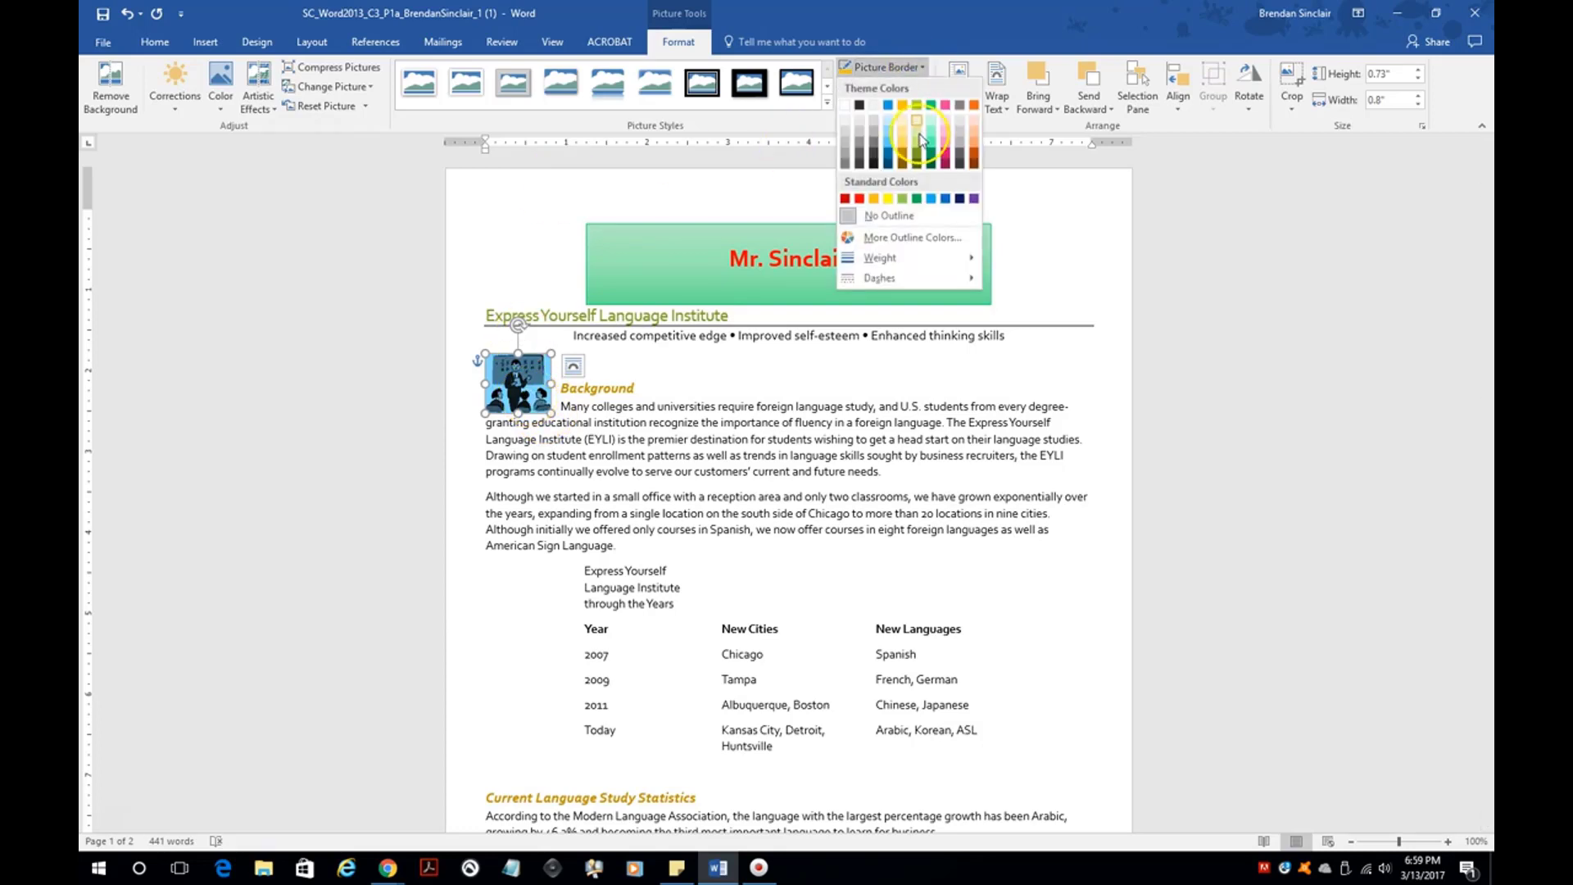
left_click(932, 109)
left_click(922, 67)
mouse_move(910, 258)
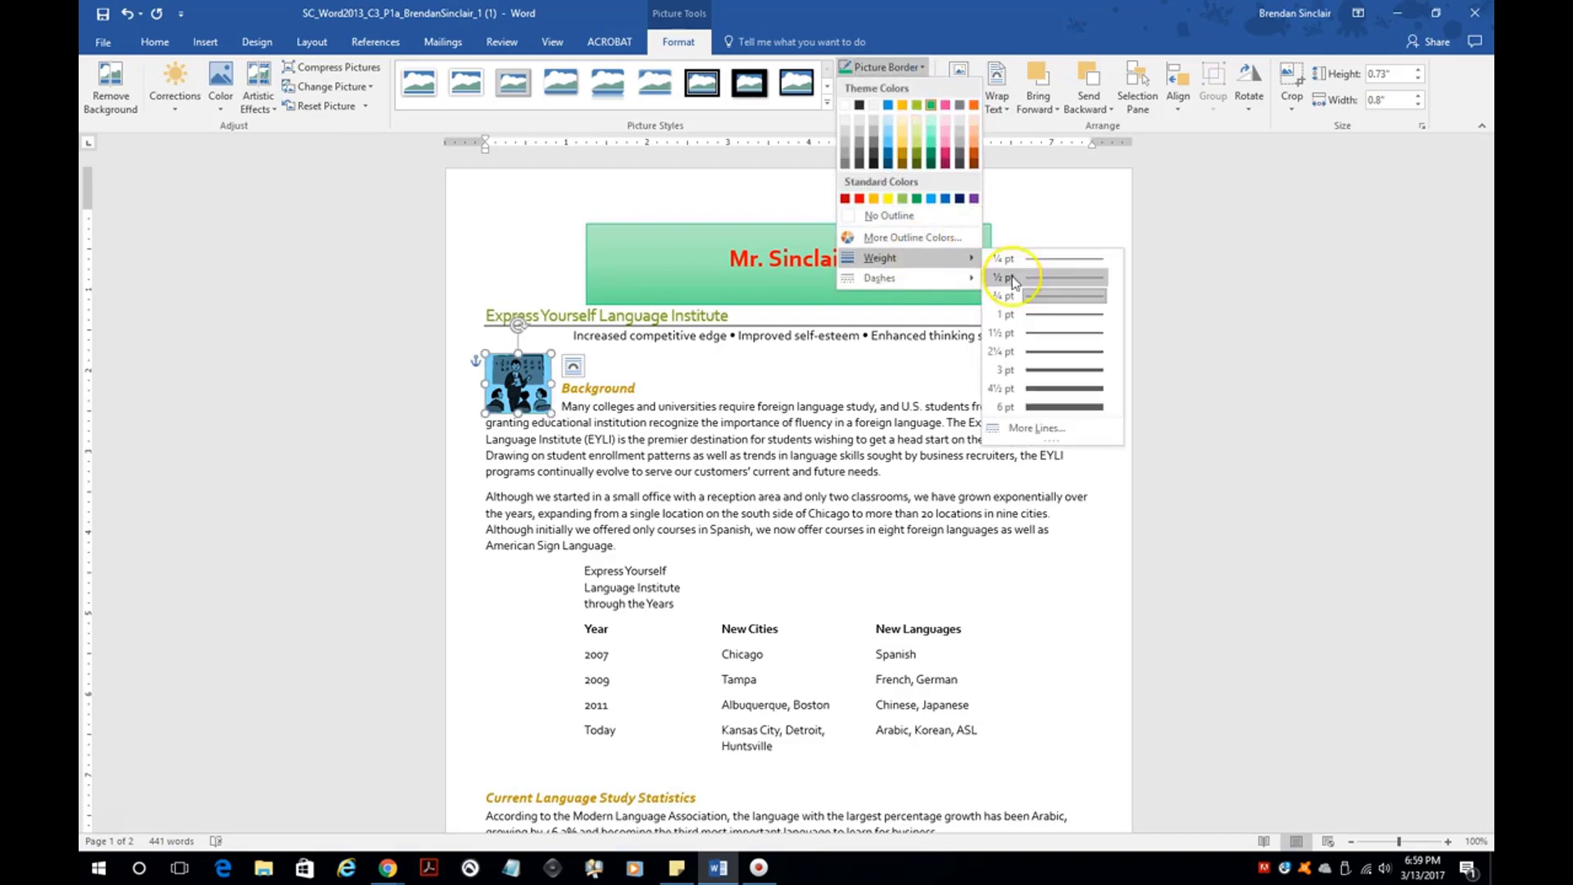
left_click(1047, 406)
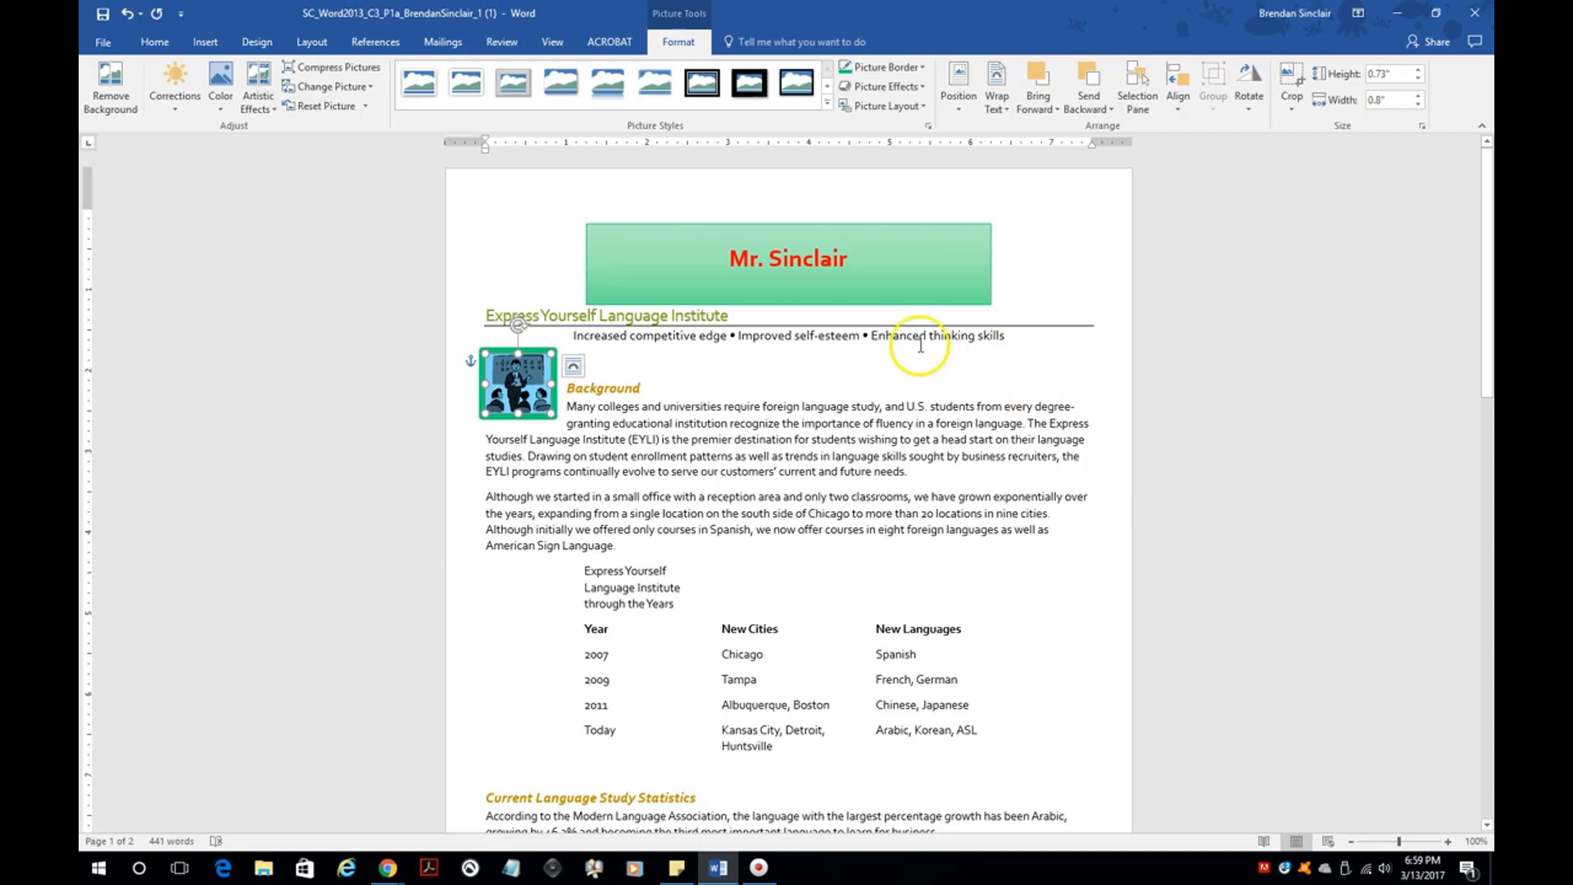
- Set Square wrapping and place the picture beside the Background heading at the left margin
left_click(573, 366)
left_click(628, 481)
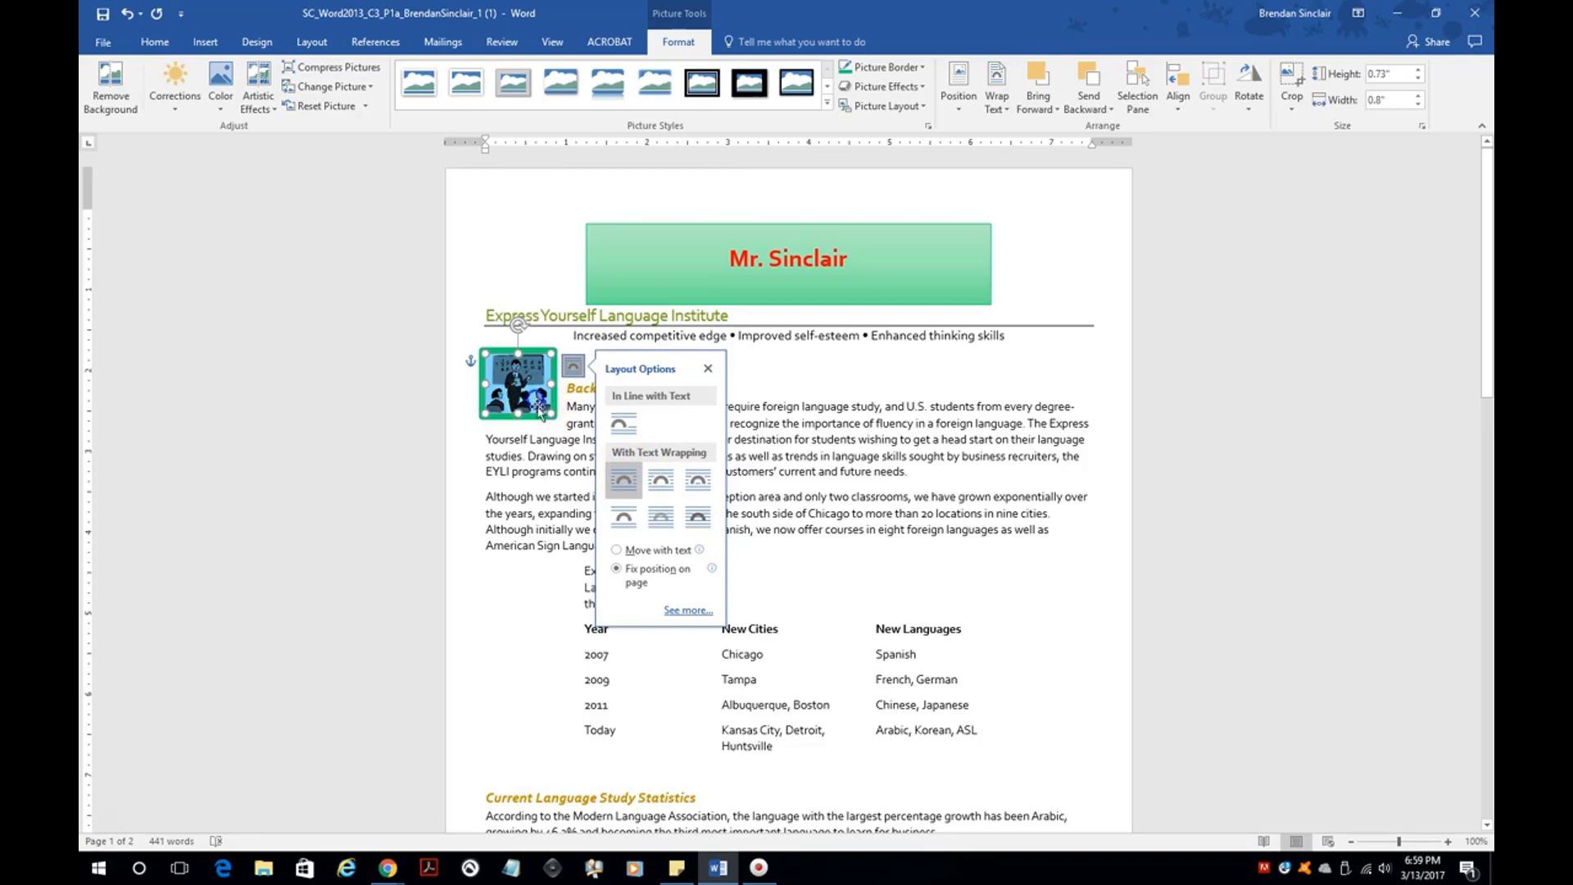
mouse_move(535, 381)
left_mouse_down()
mouse_move(672, 475)
mouse_move(877, 397)
mouse_move(1029, 410)
mouse_move(889, 533)
mouse_move(540, 328)
mouse_move(512, 369)
left_mouse_up()
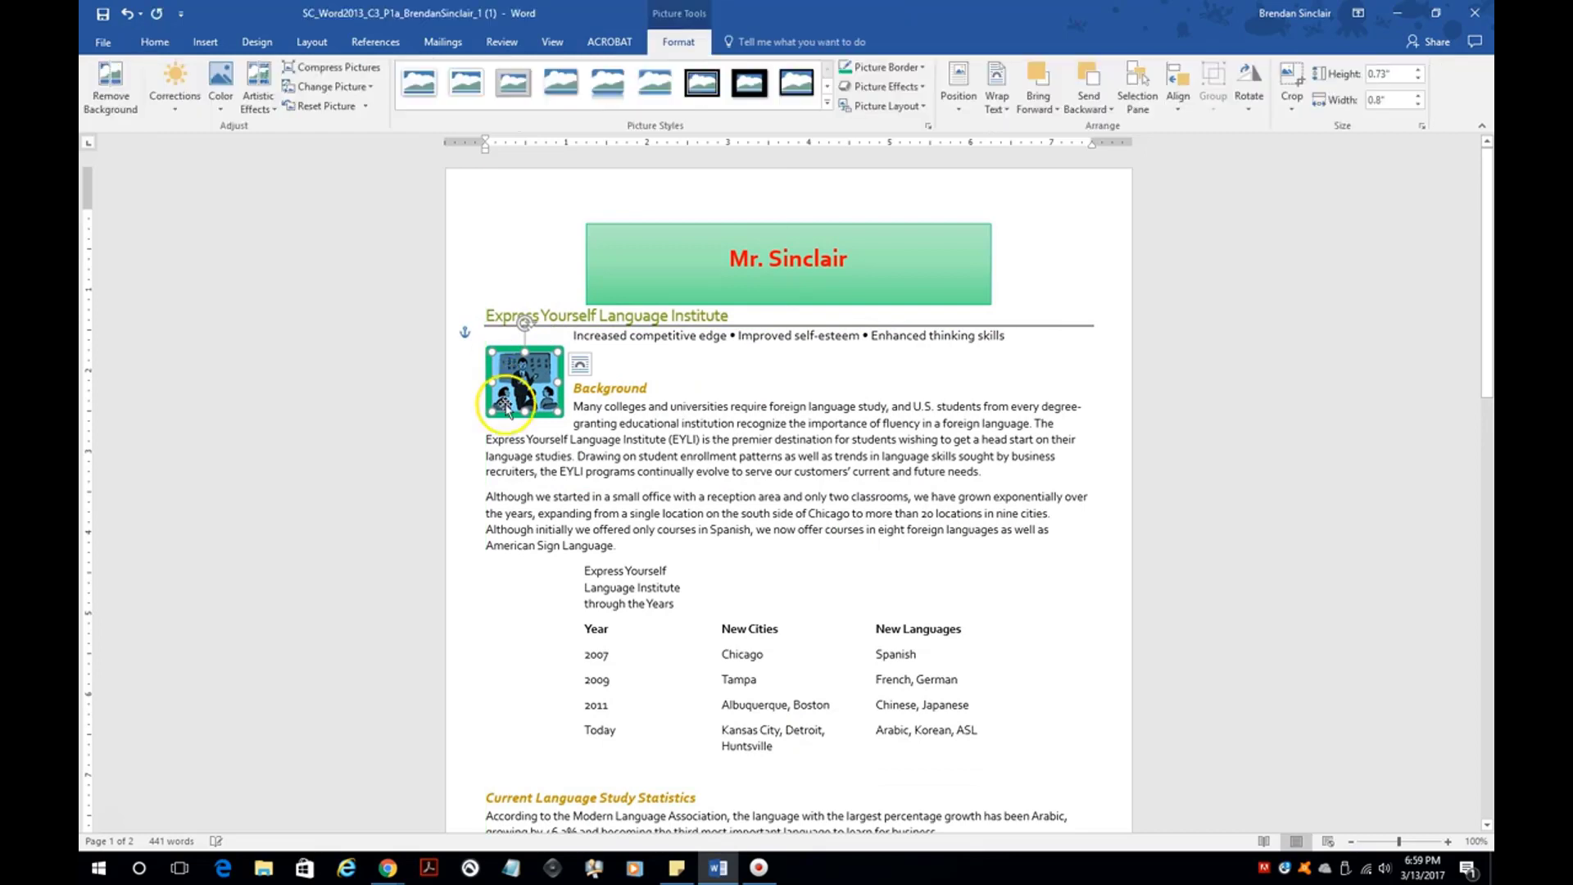
left_click(812, 533)
left_click(922, 335)
left_click(1072, 335)
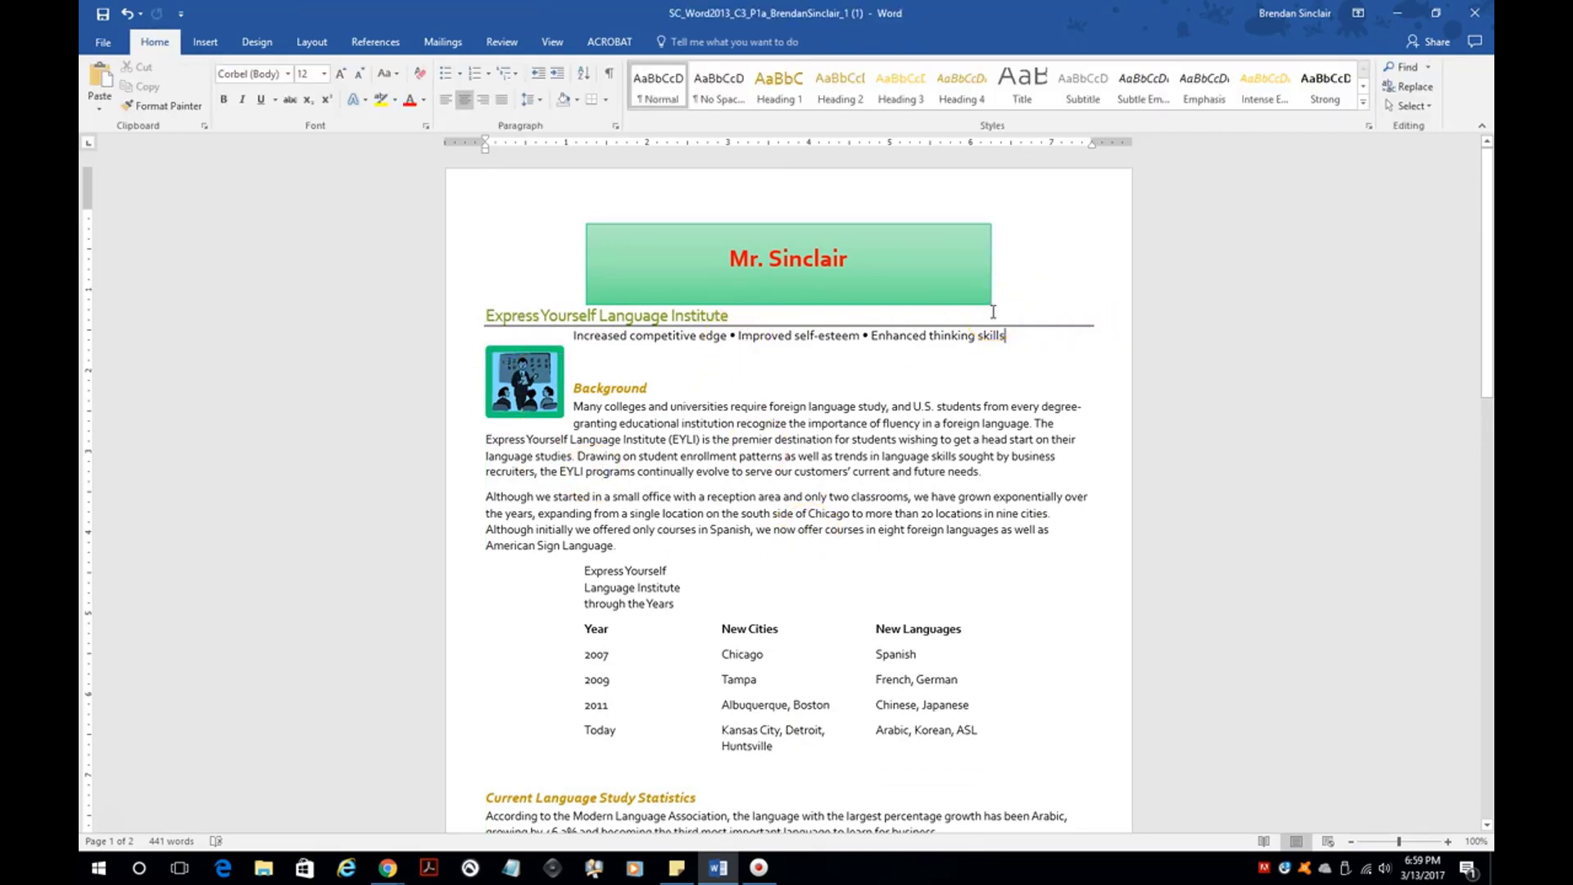
- Insert the Symbol font's character code 45 dash after "Enhanced thinking skills"
left_click(204, 41)
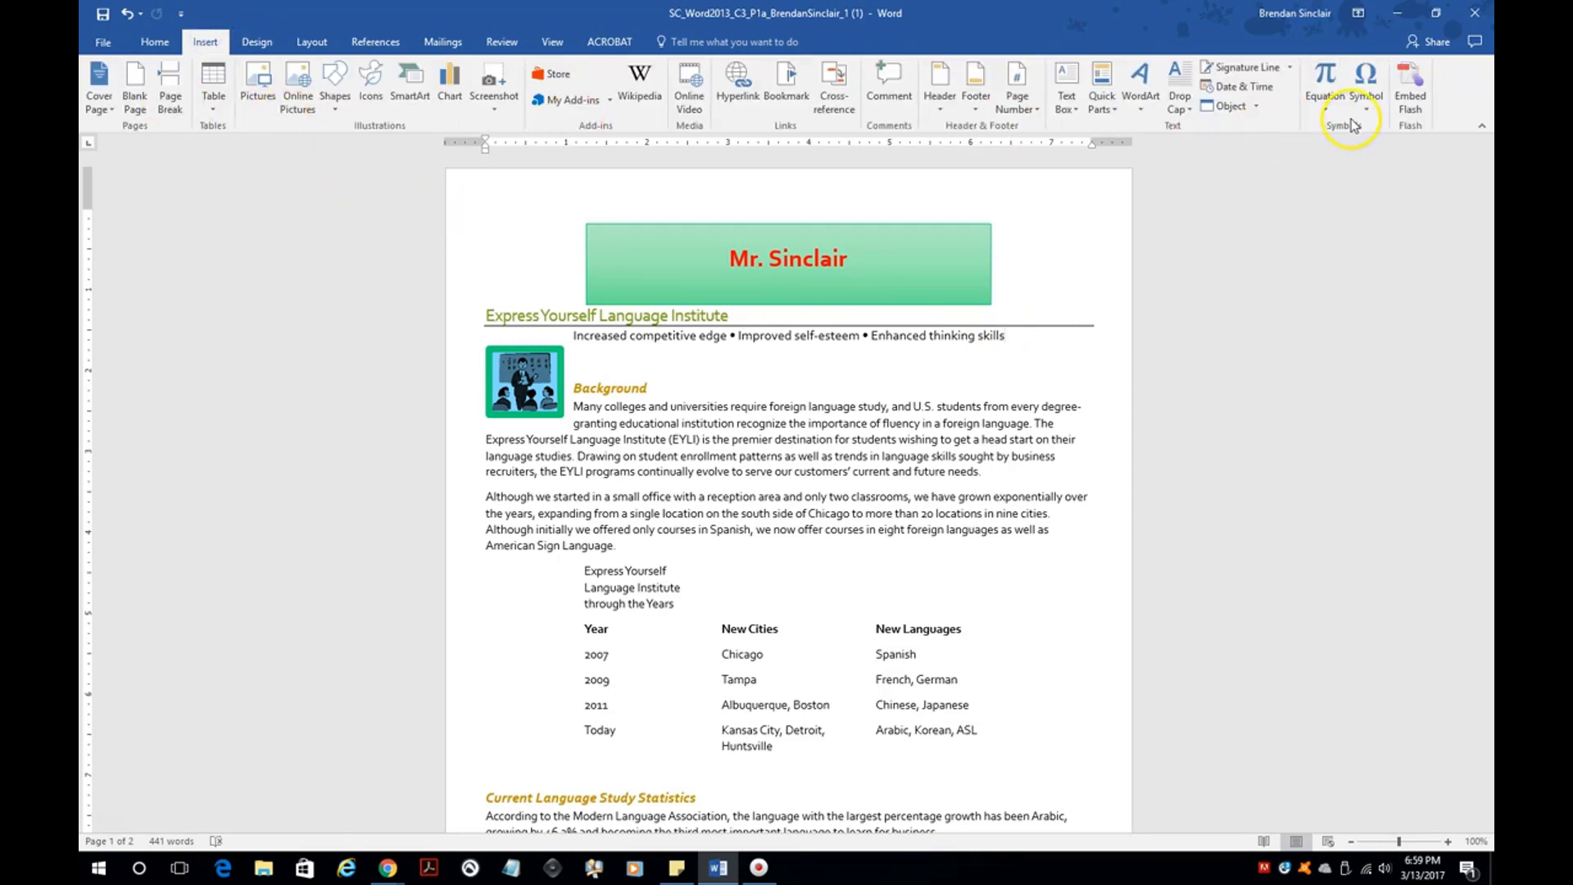
left_click(1365, 86)
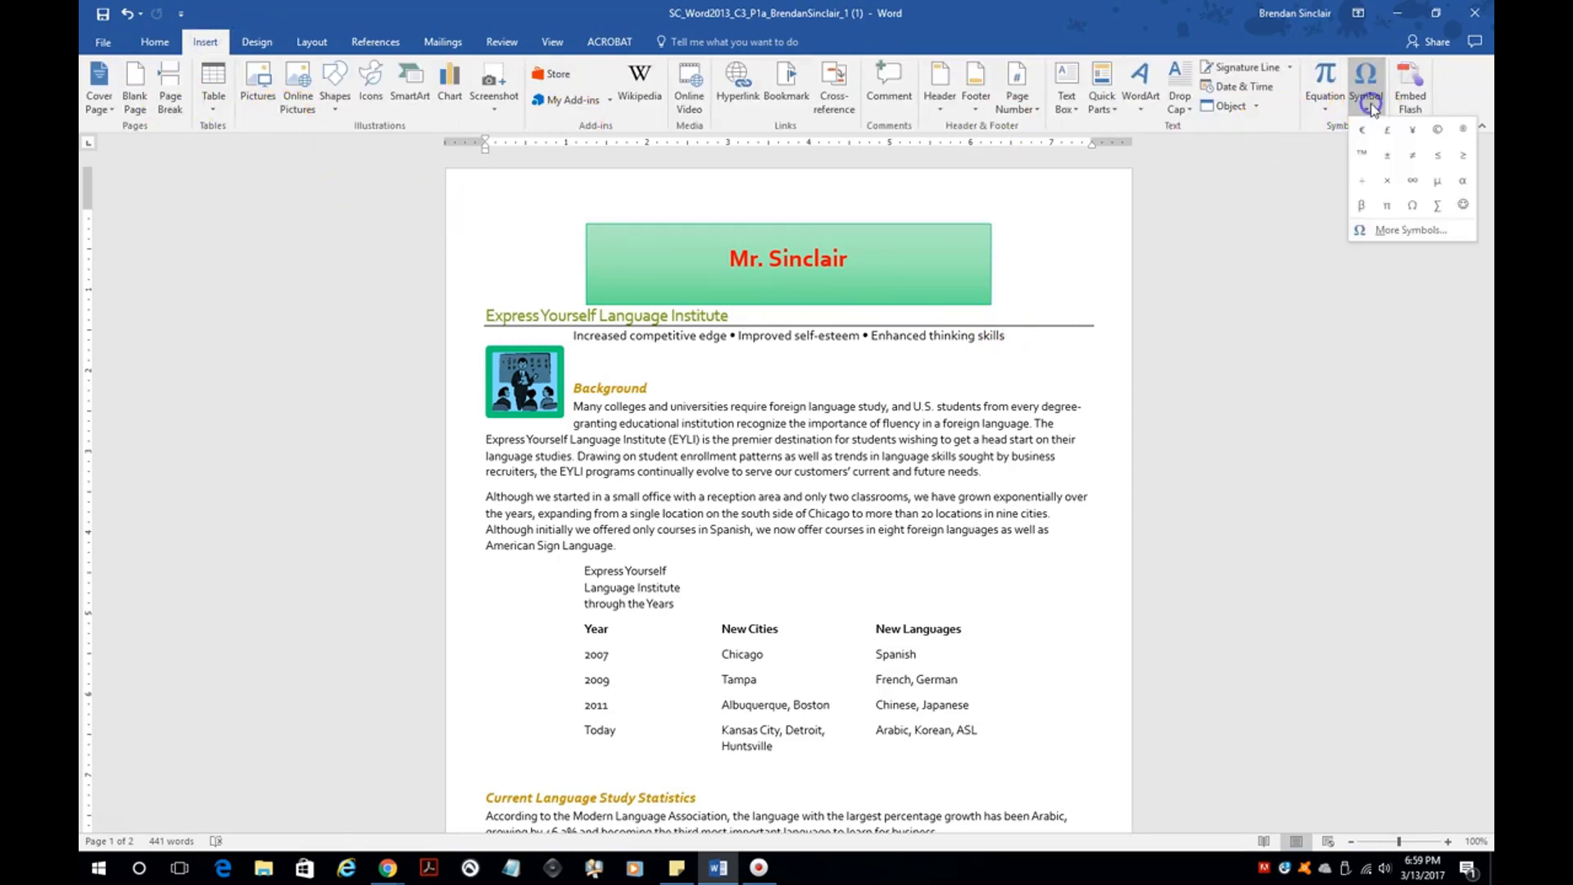
left_click(1418, 231)
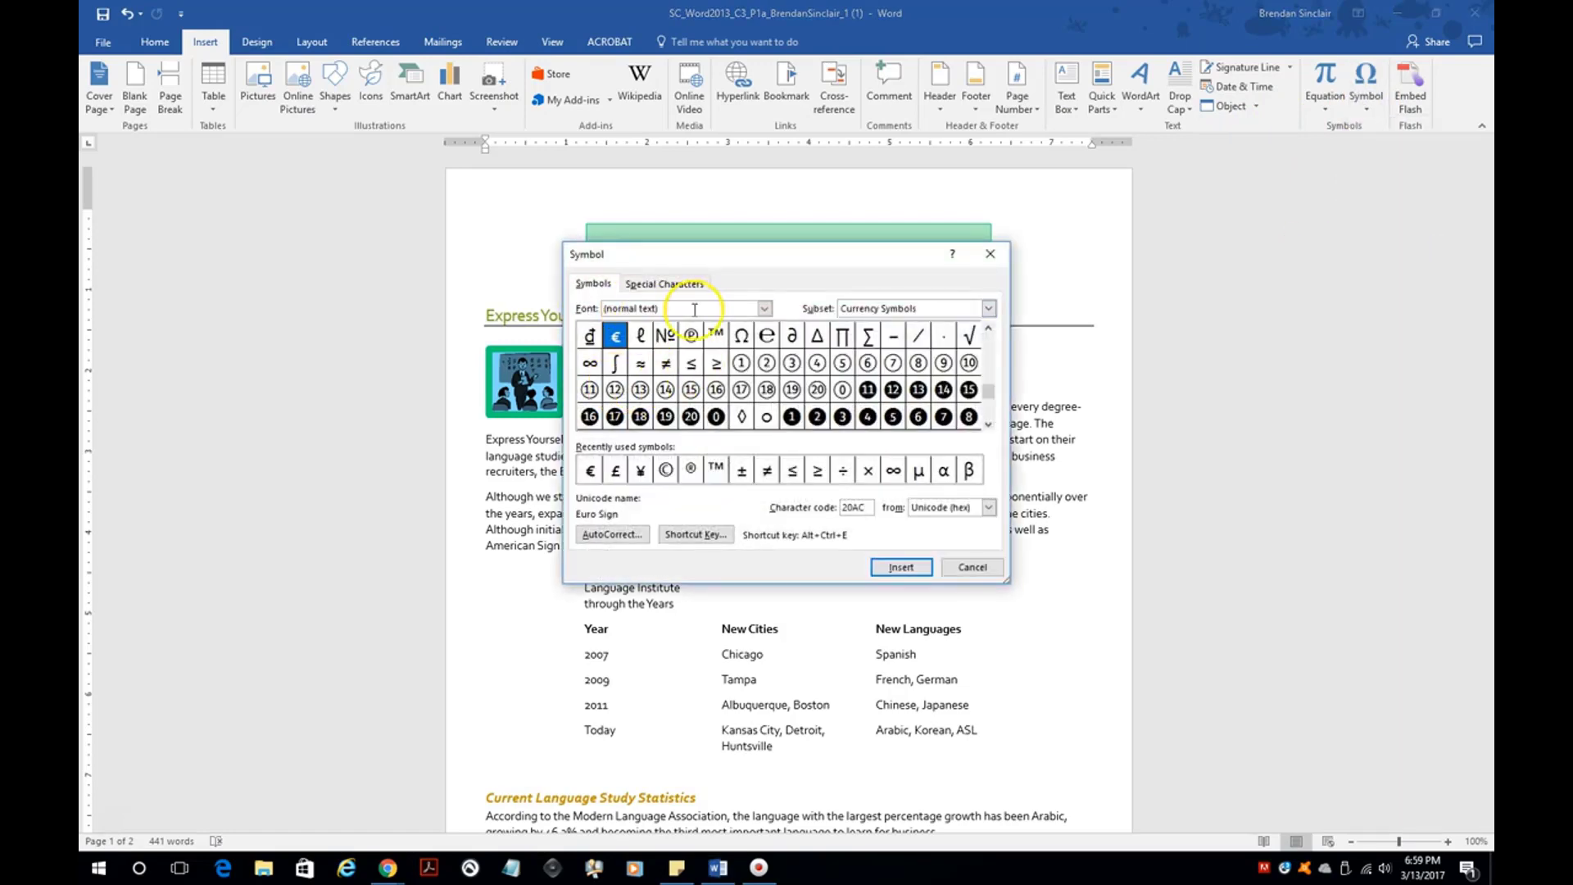
left_click(763, 308)
left_click(764, 331)
left_click_drag(764, 331, 767, 385)
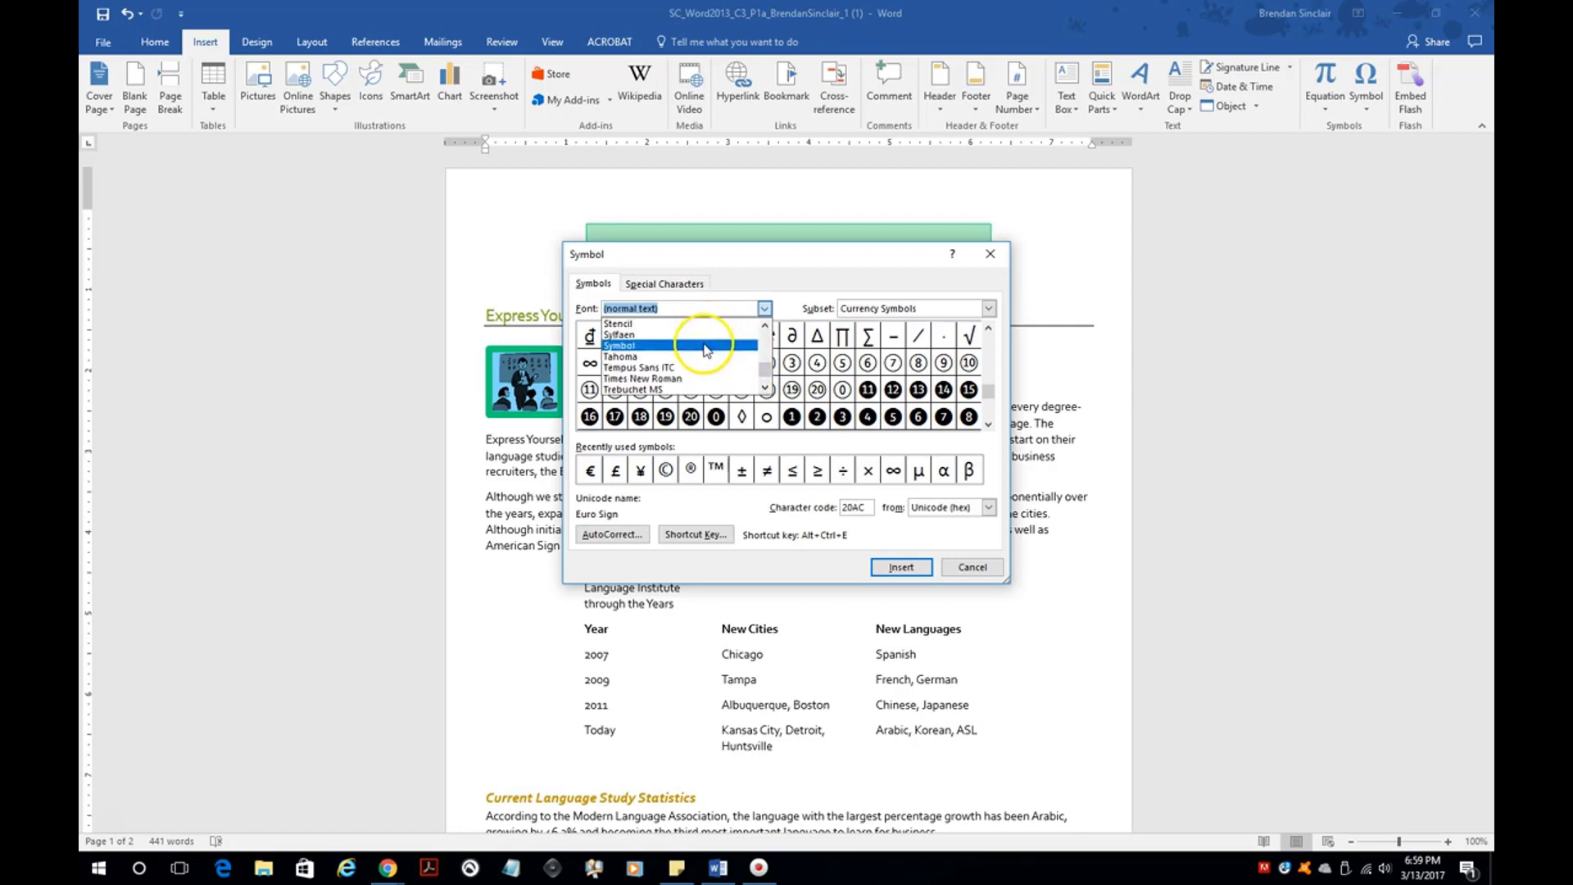
left_click(712, 345)
left_click_drag(858, 510, 806, 512)
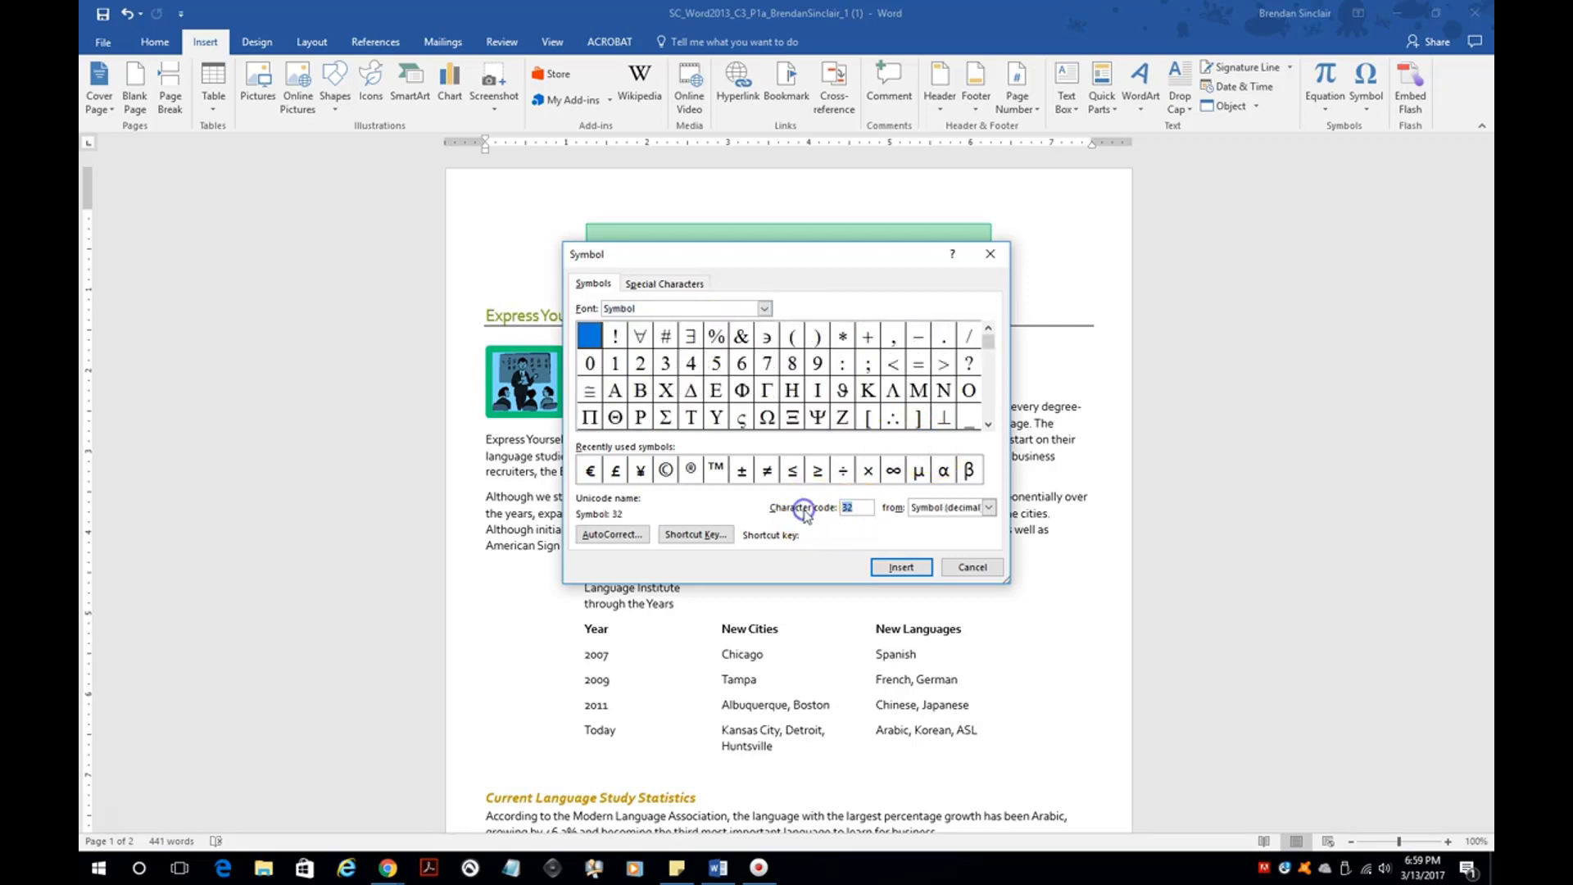
type("45")
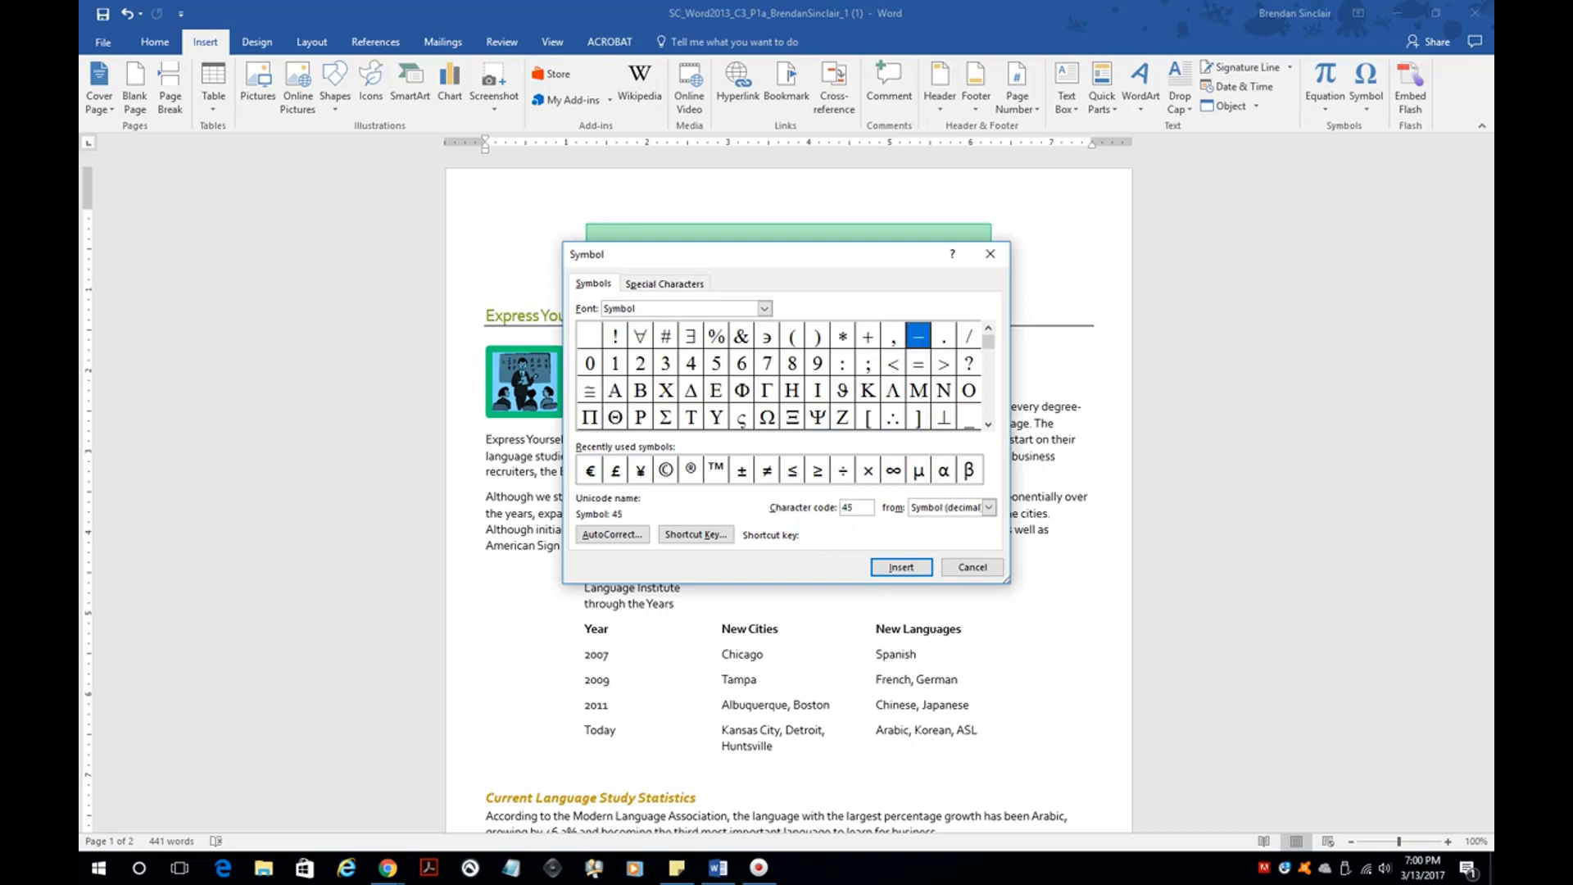
double_click(914, 342)
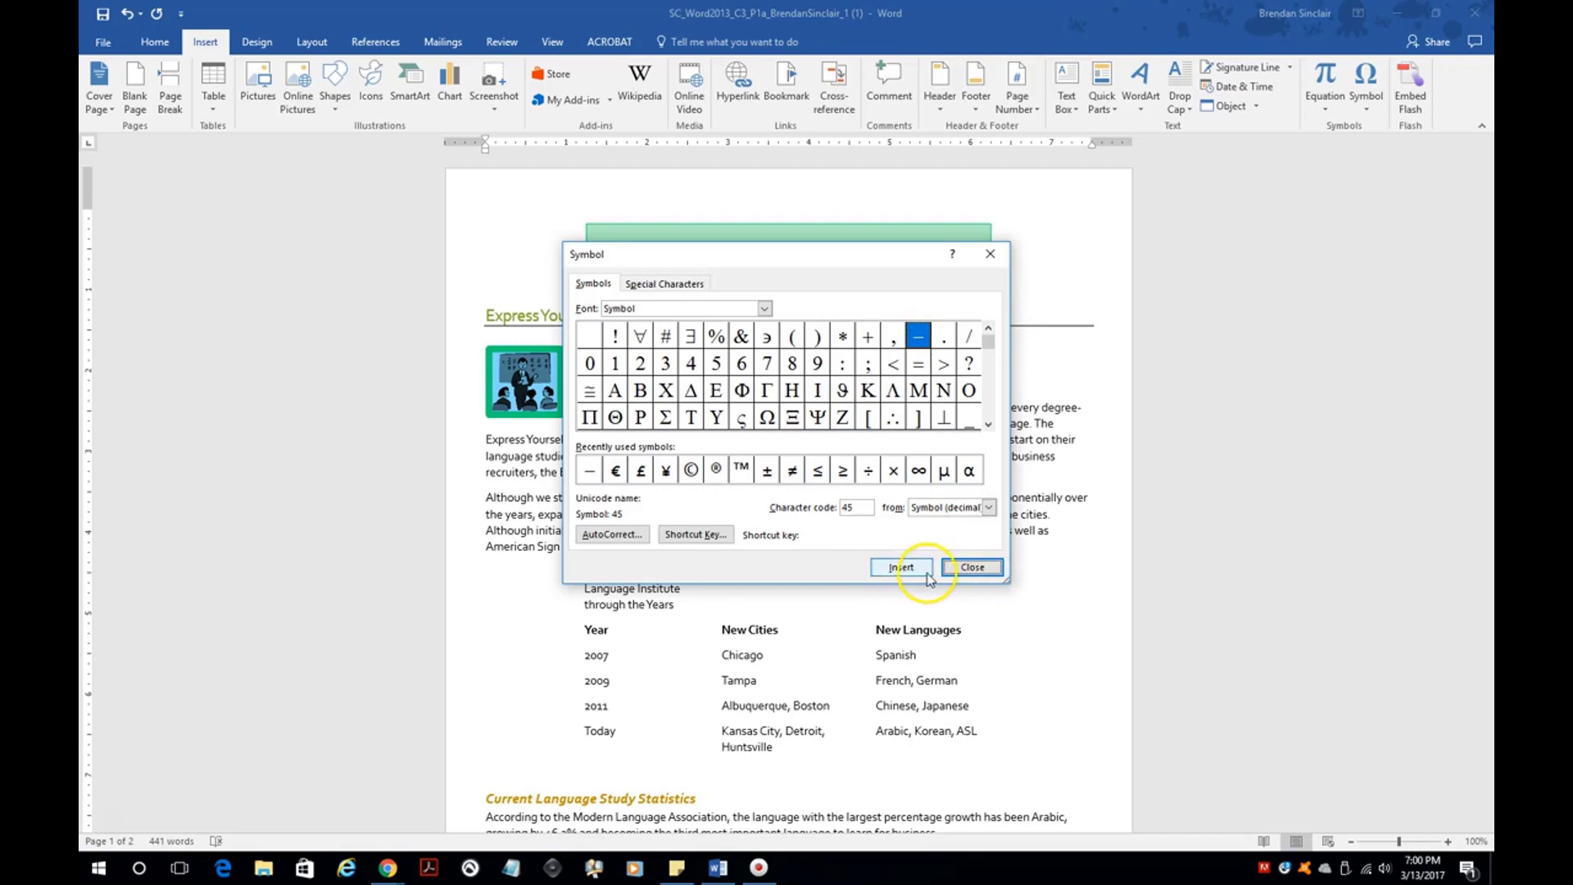
left_click(973, 567)
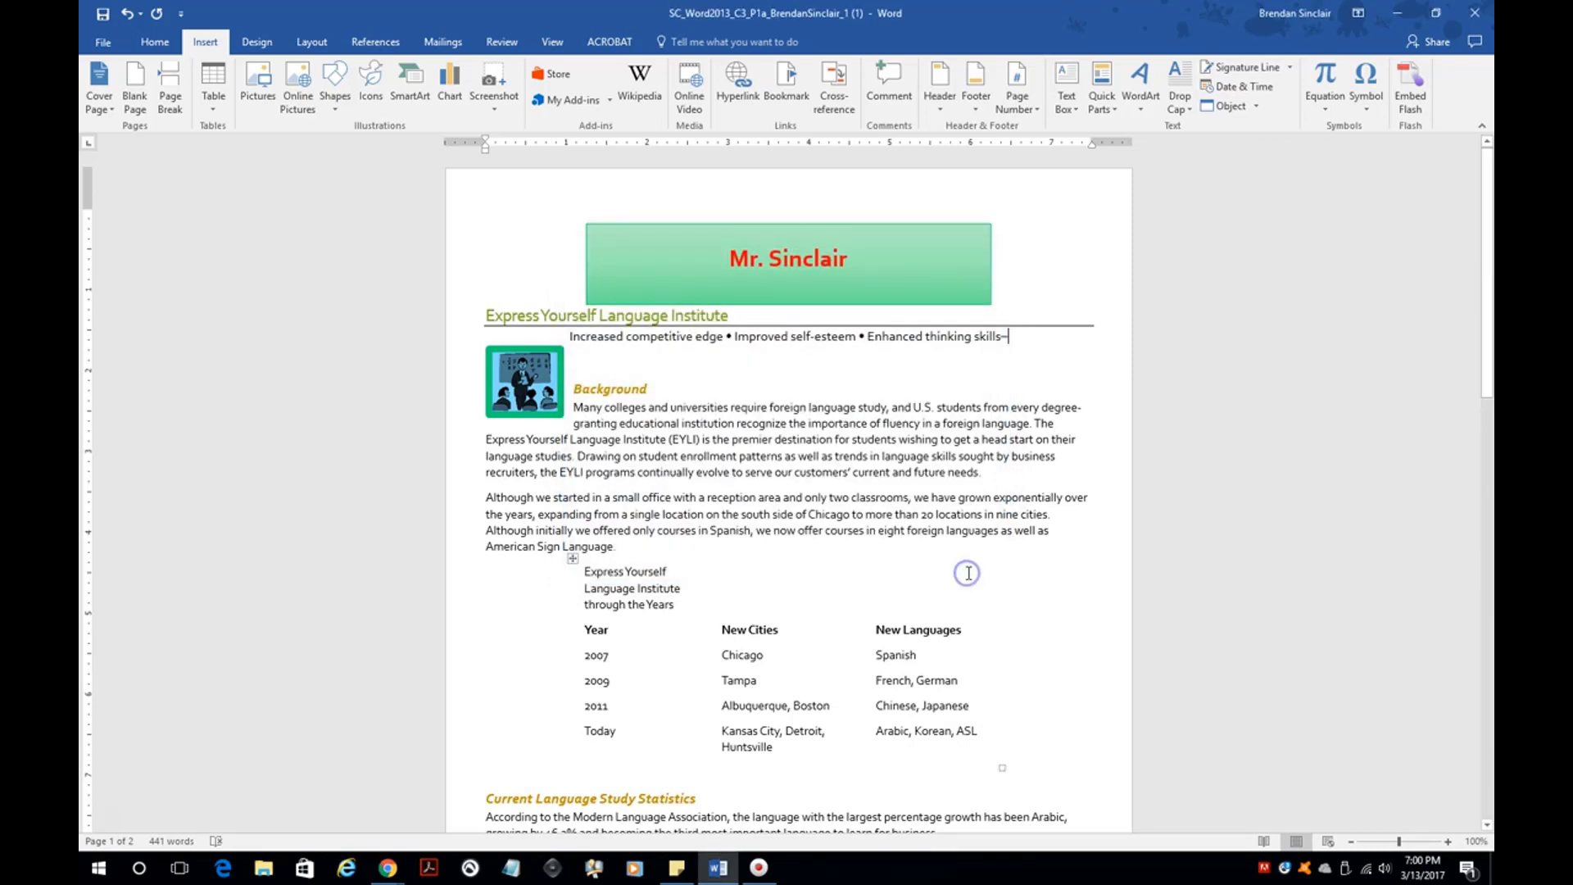
left_click(1003, 336)
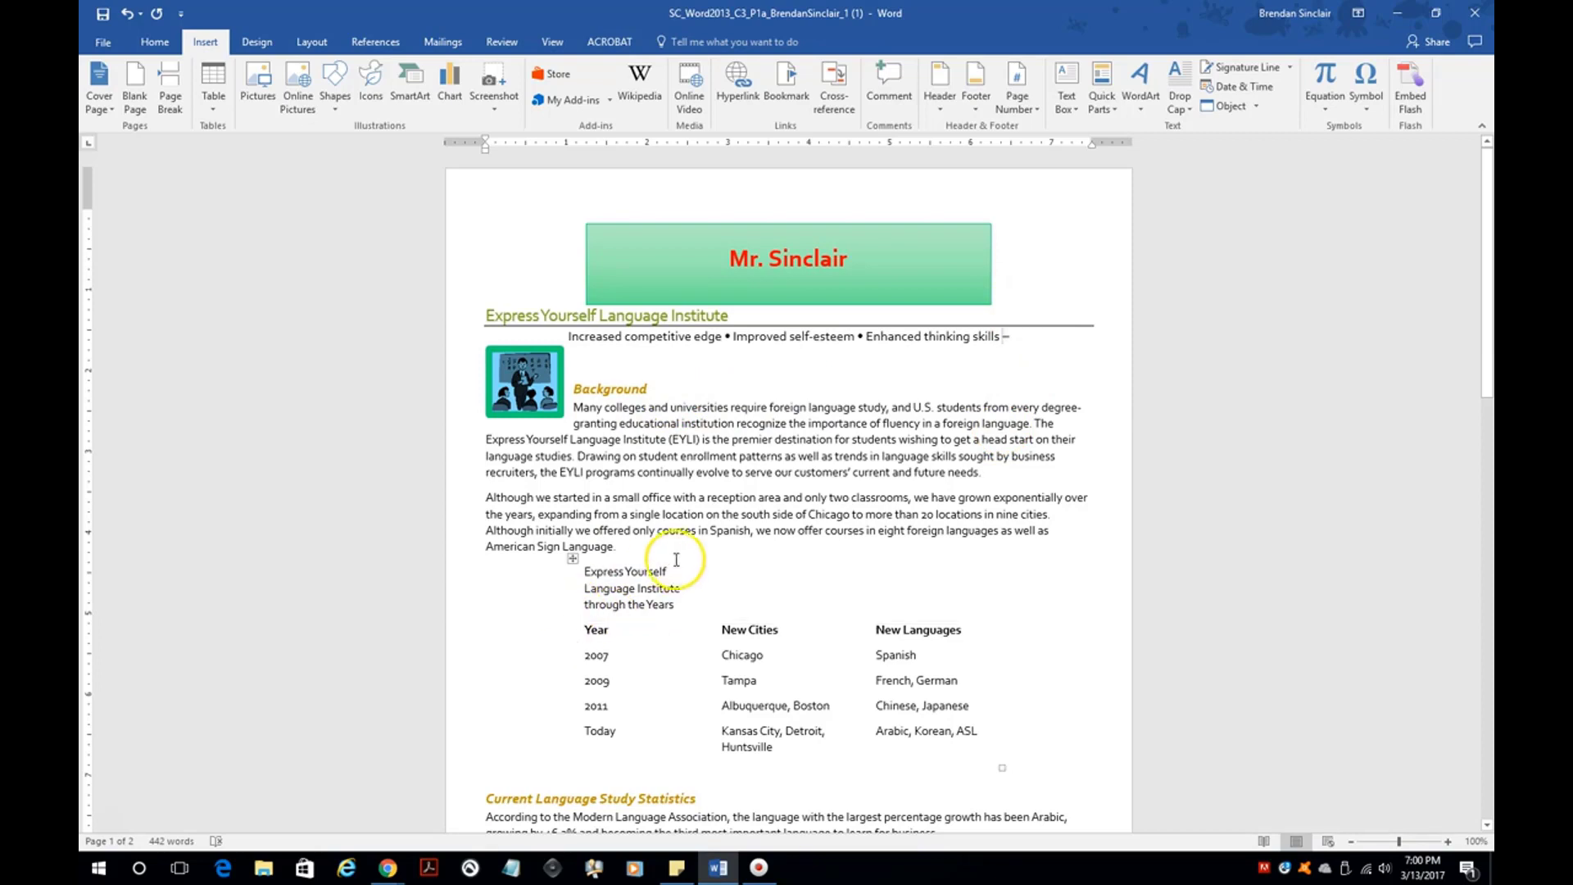
key("Return")
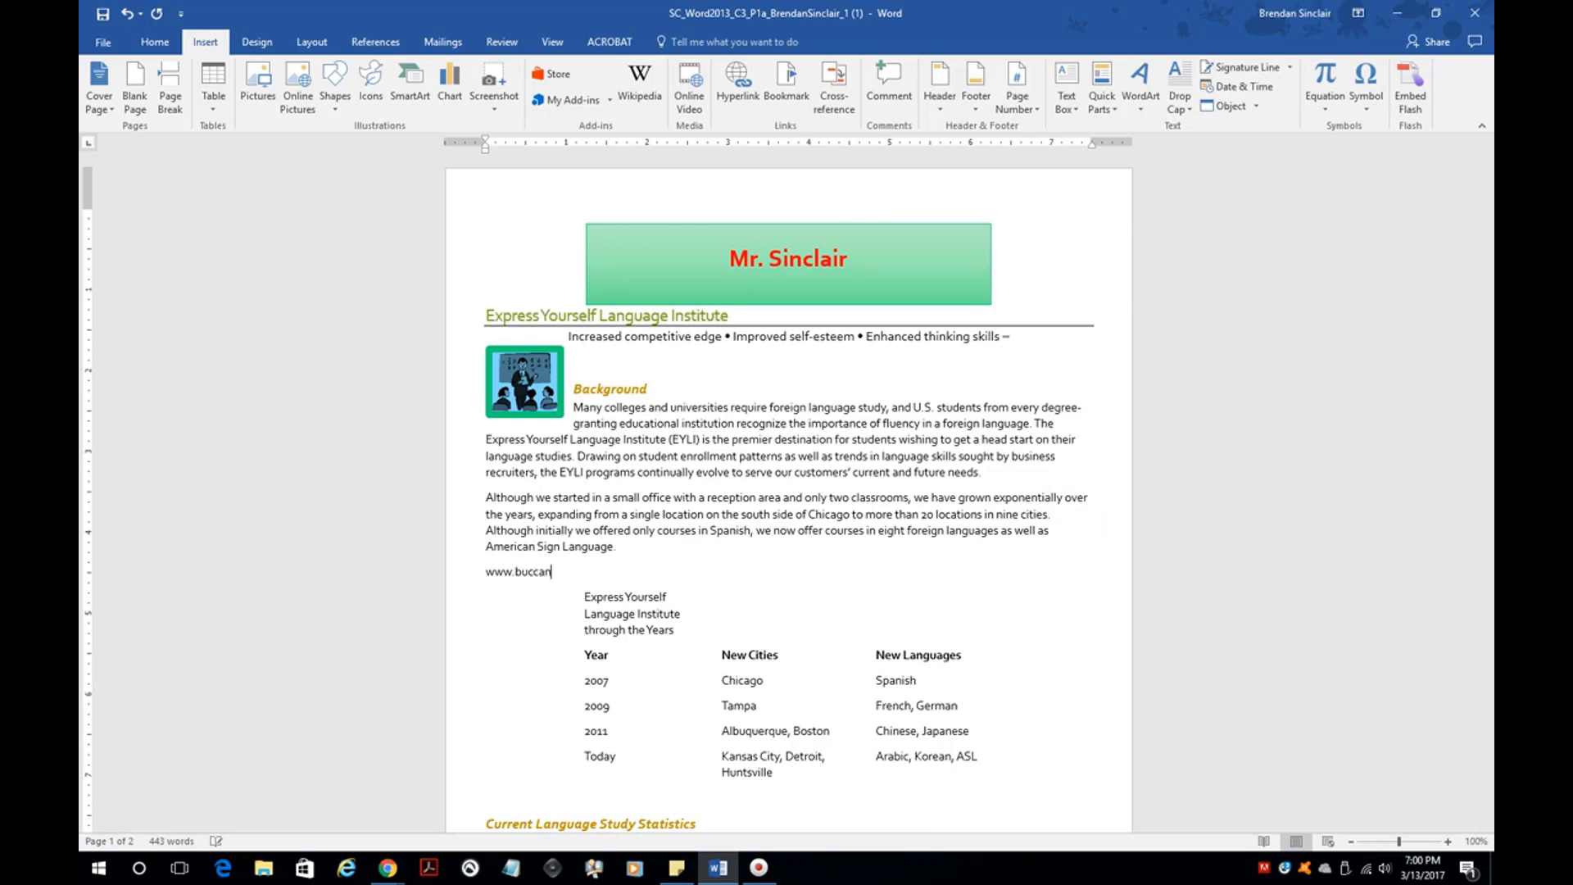
type("www.buccaneers.com")
key("Return")
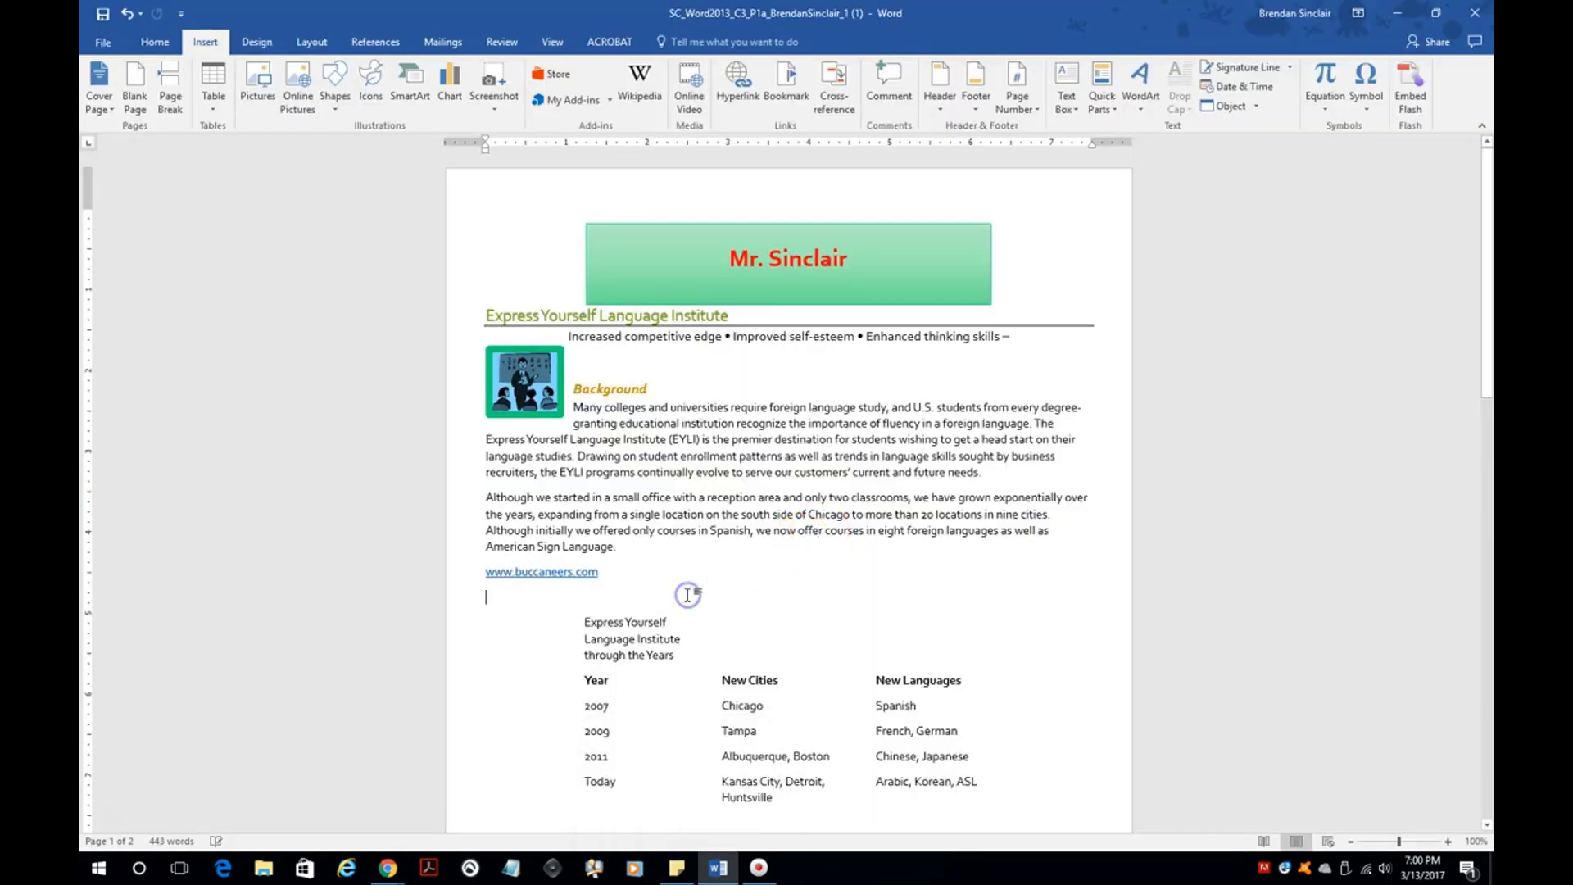
mouse_move(564, 592)
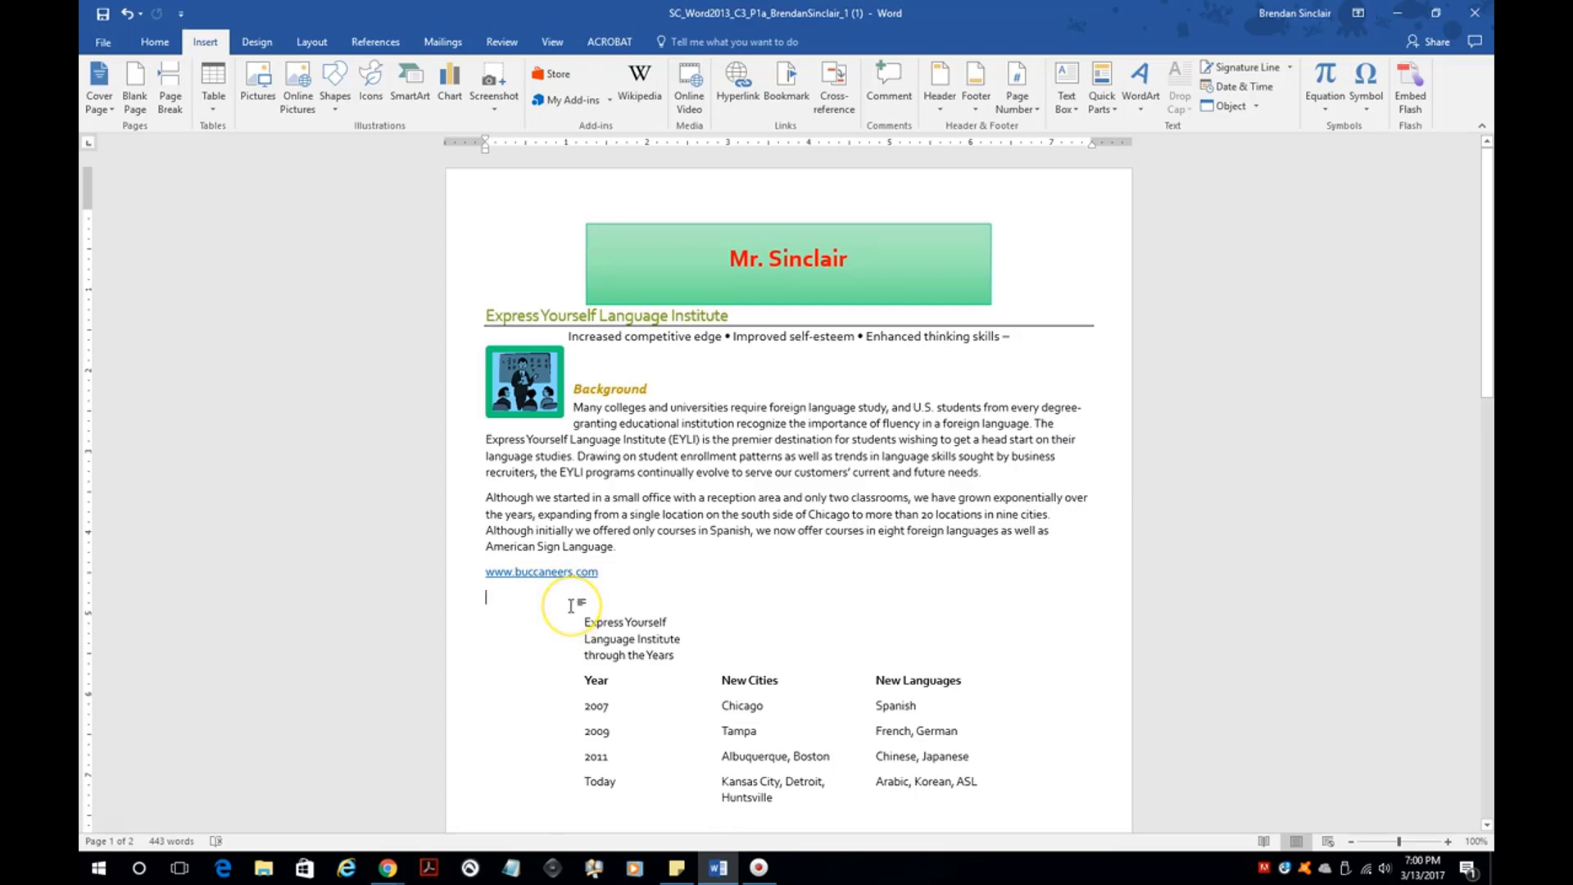
left_click(564, 576)
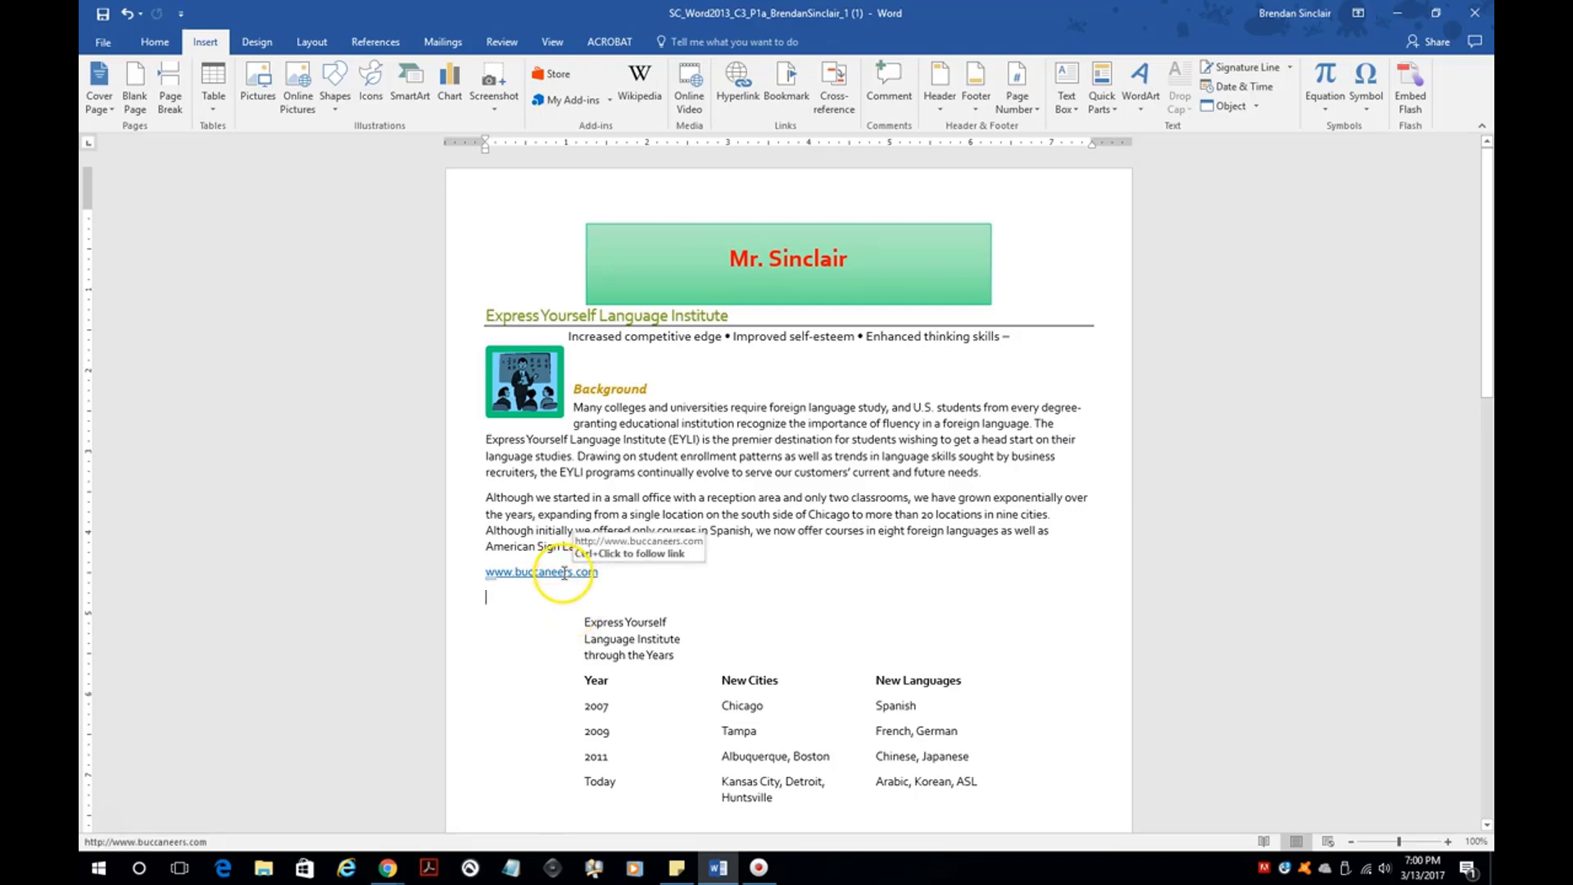
right_click(565, 573)
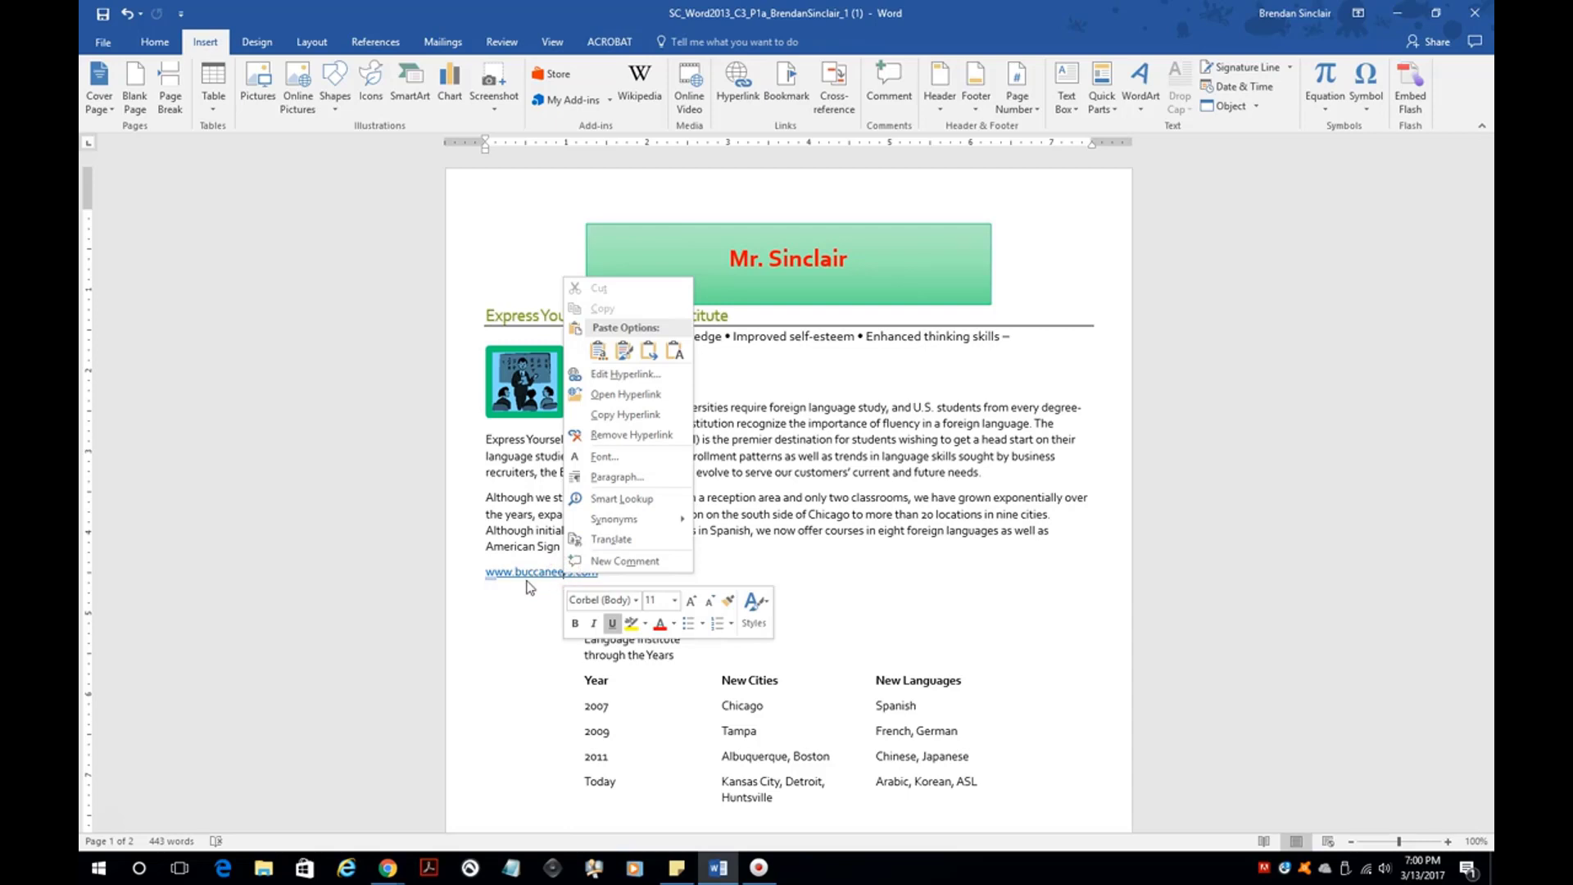
left_click(647, 435)
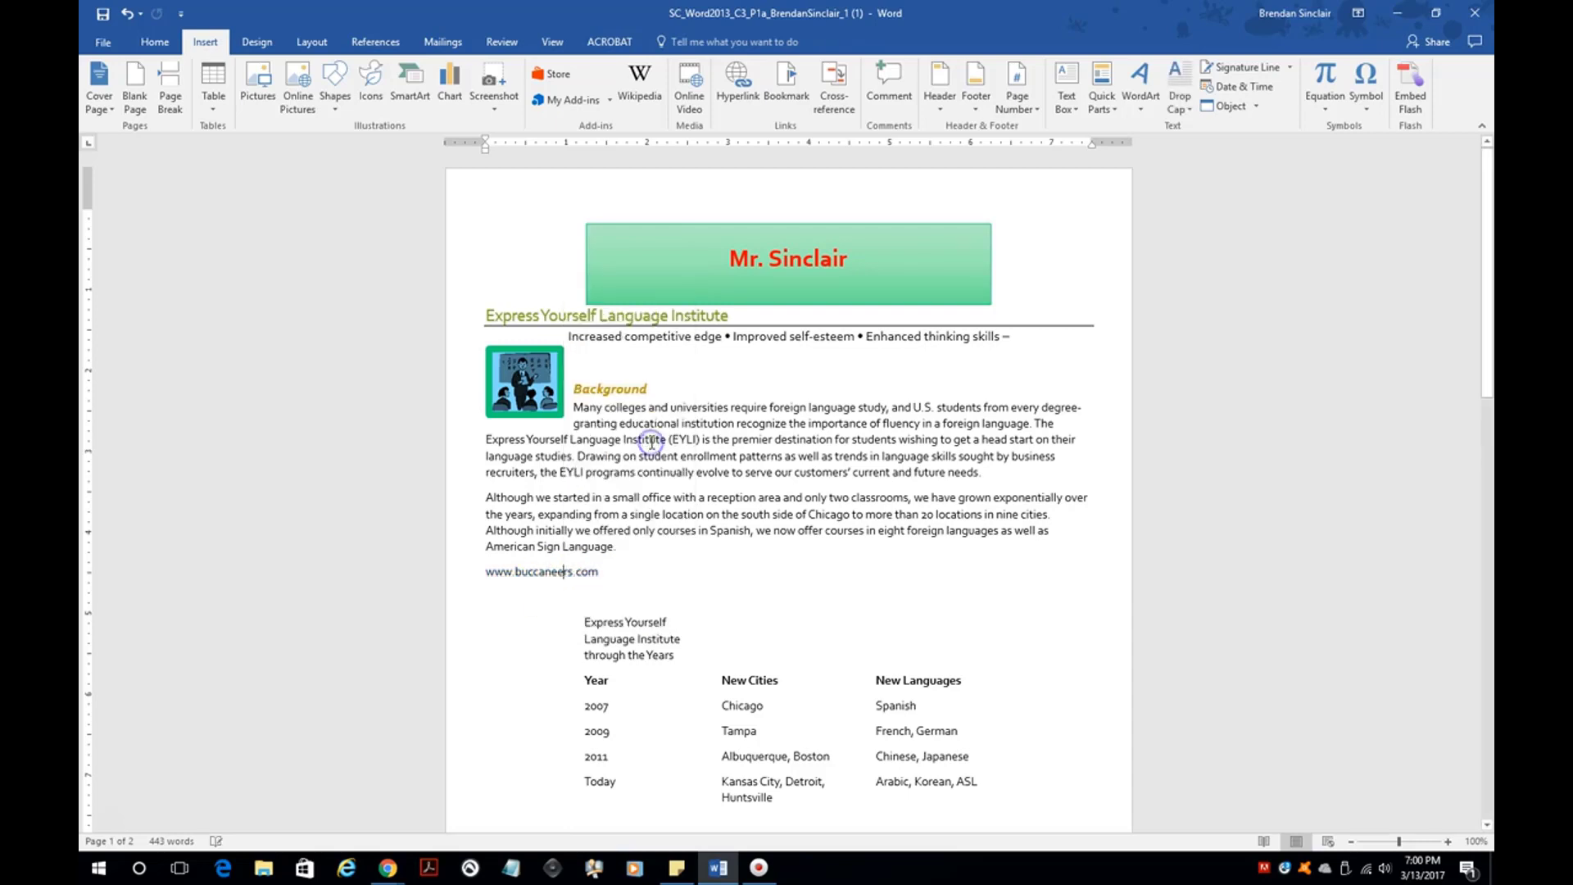
left_click(518, 580)
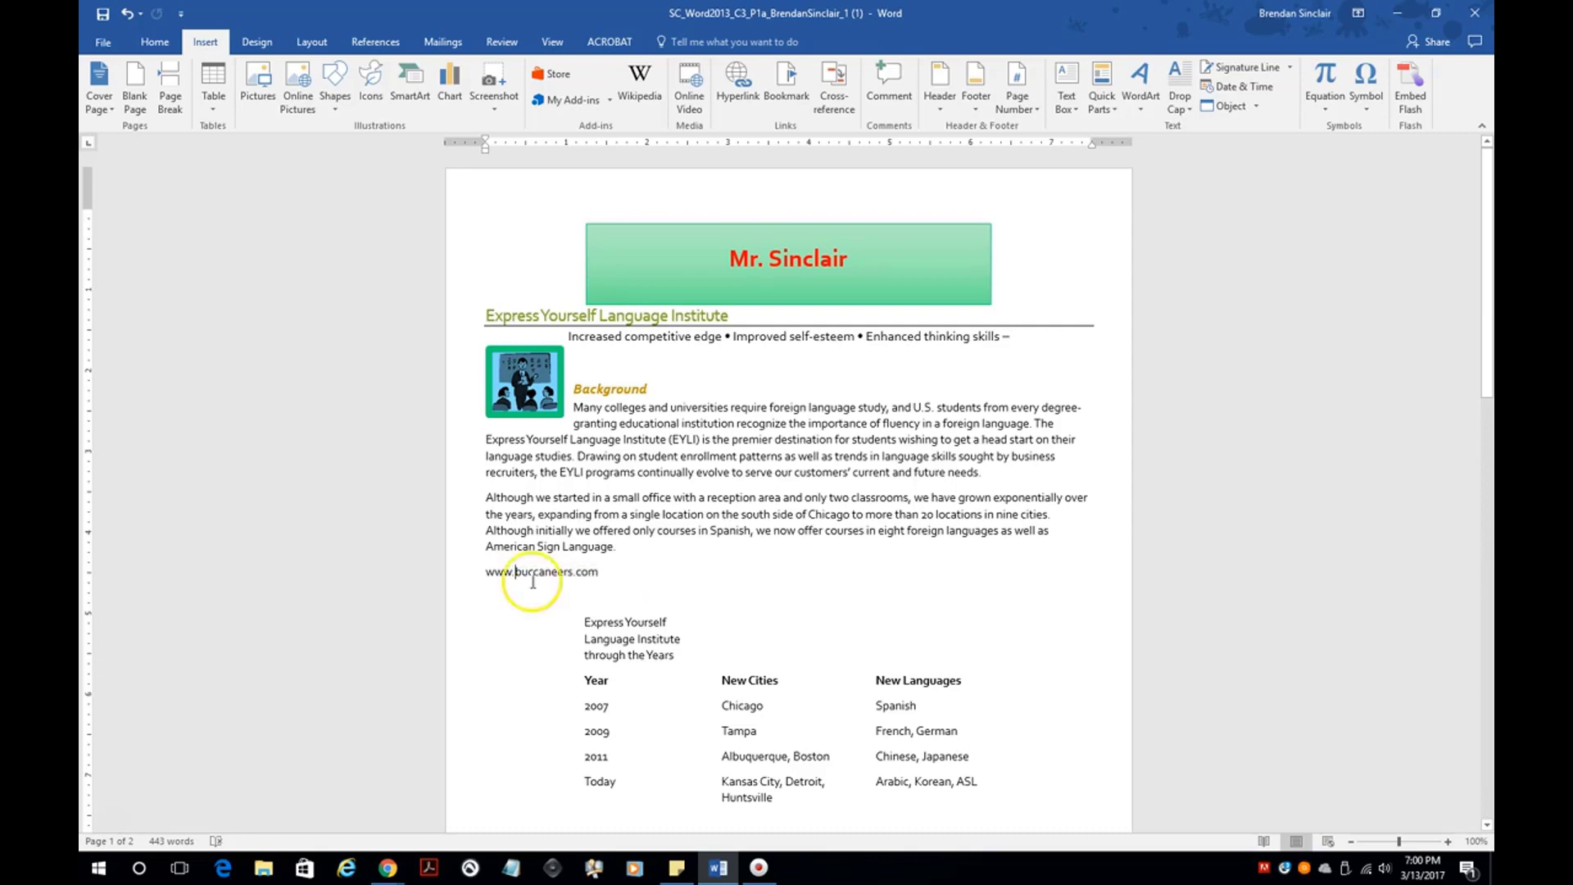
left_click_drag(1016, 338, 596, 342)
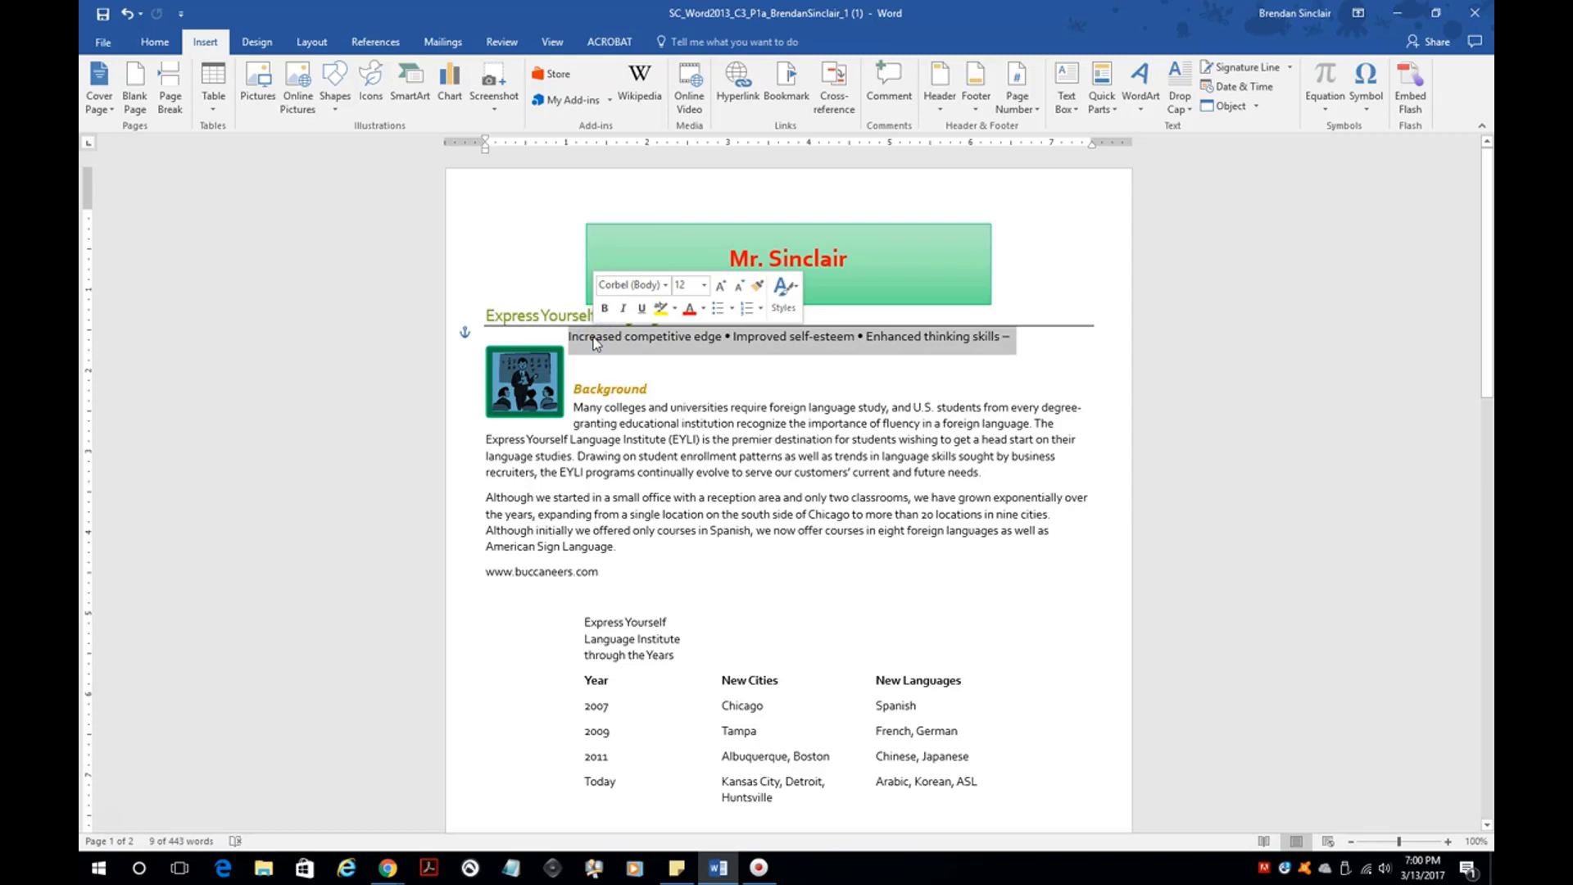
- Apply a Left Border to the selected tagline paragraph from the Home Borders menu
left_click_drag(602, 339, 601, 328)
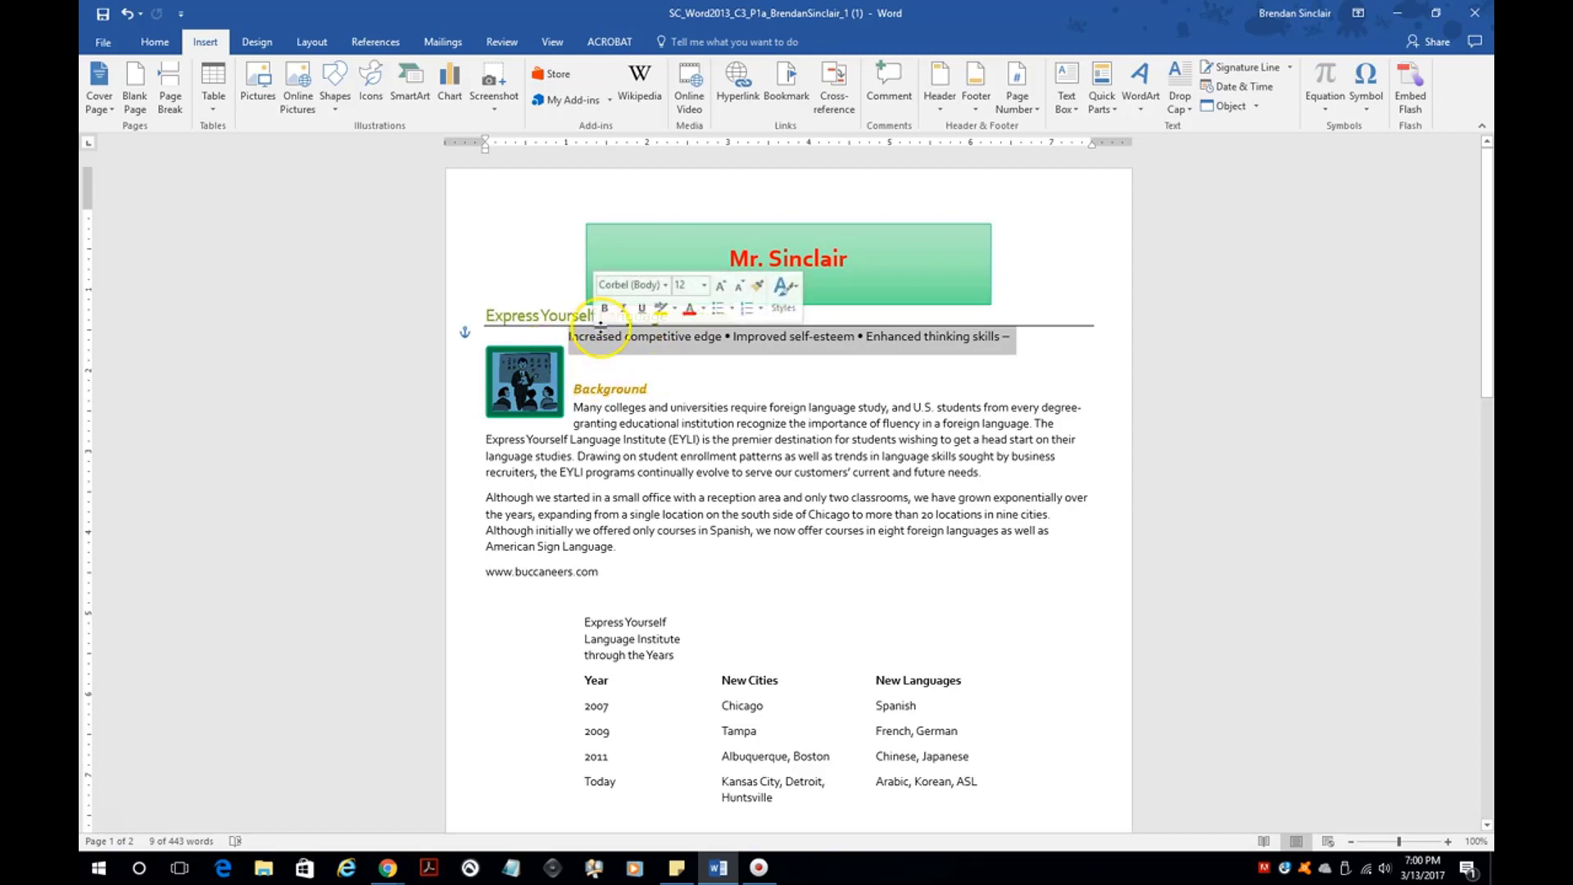
left_click(156, 42)
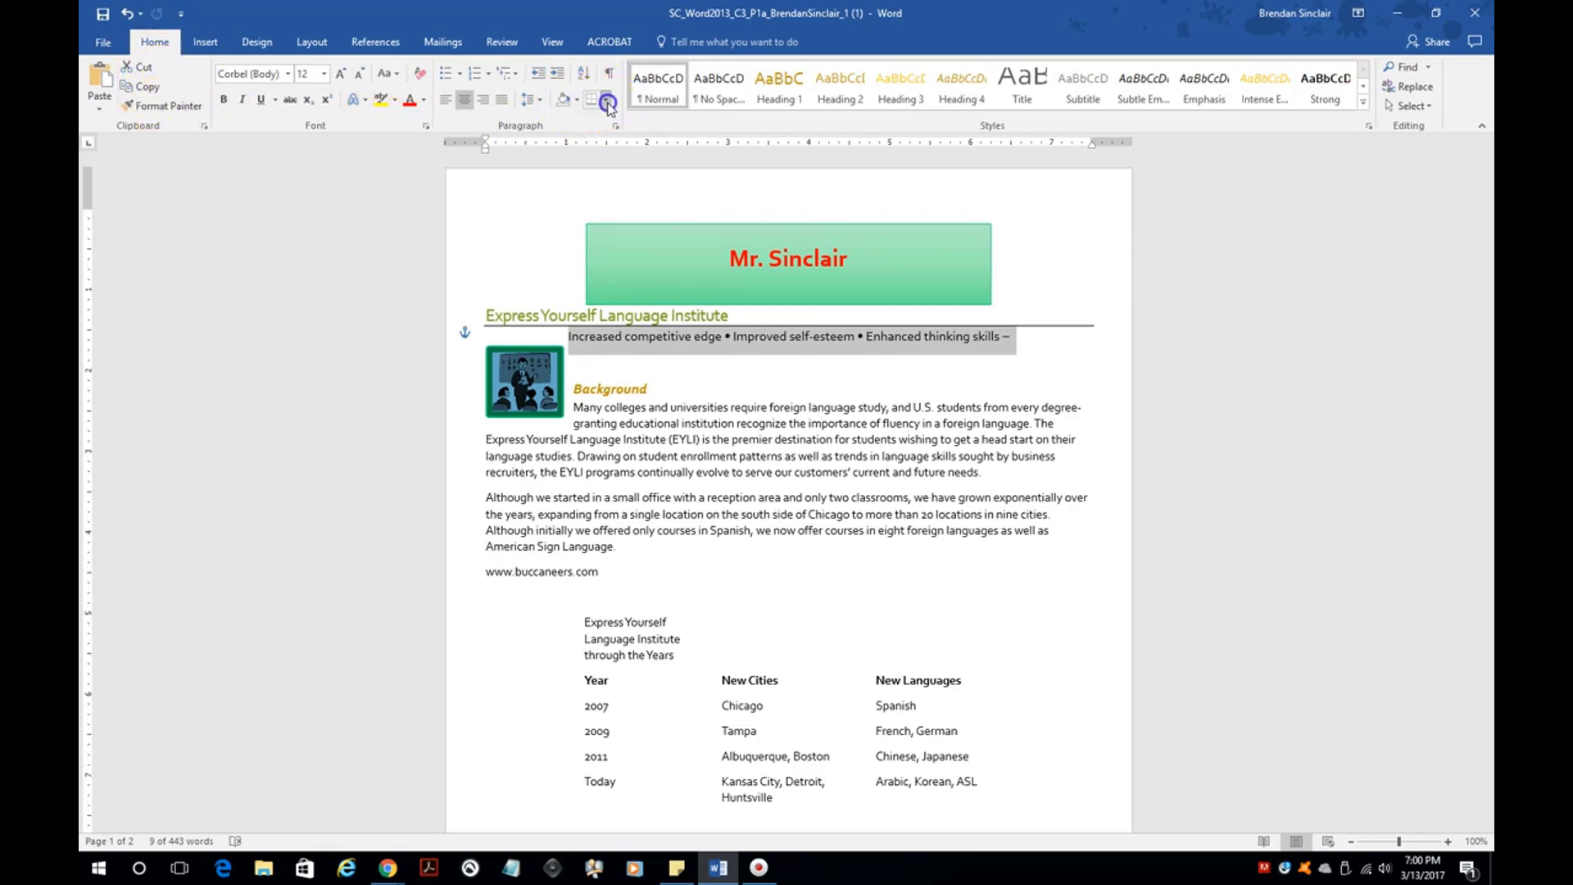
left_click(607, 101)
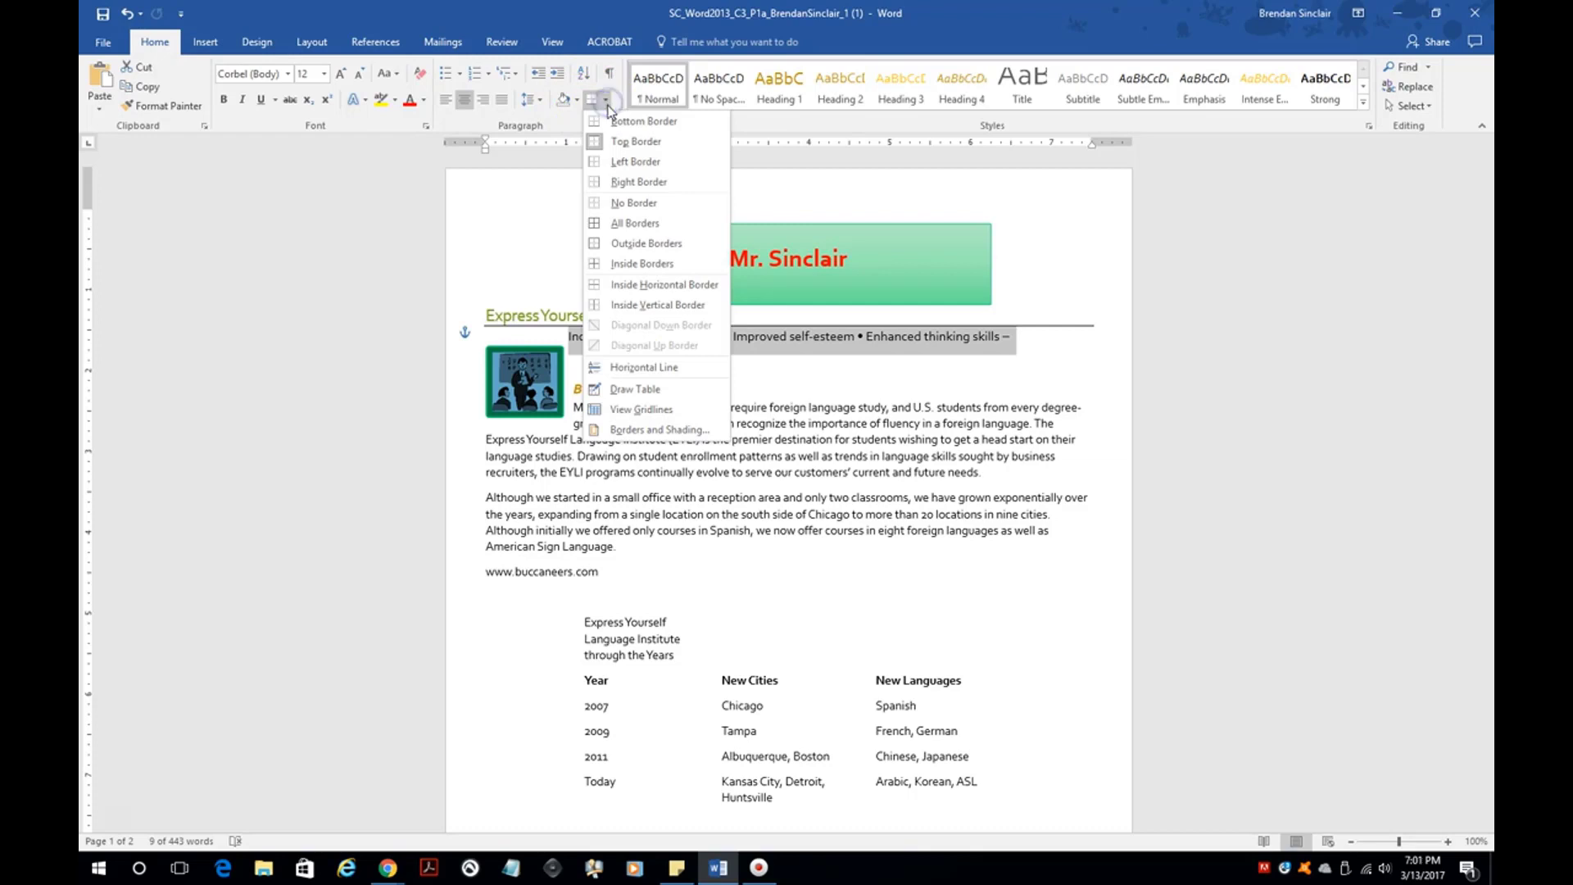
left_click(632, 163)
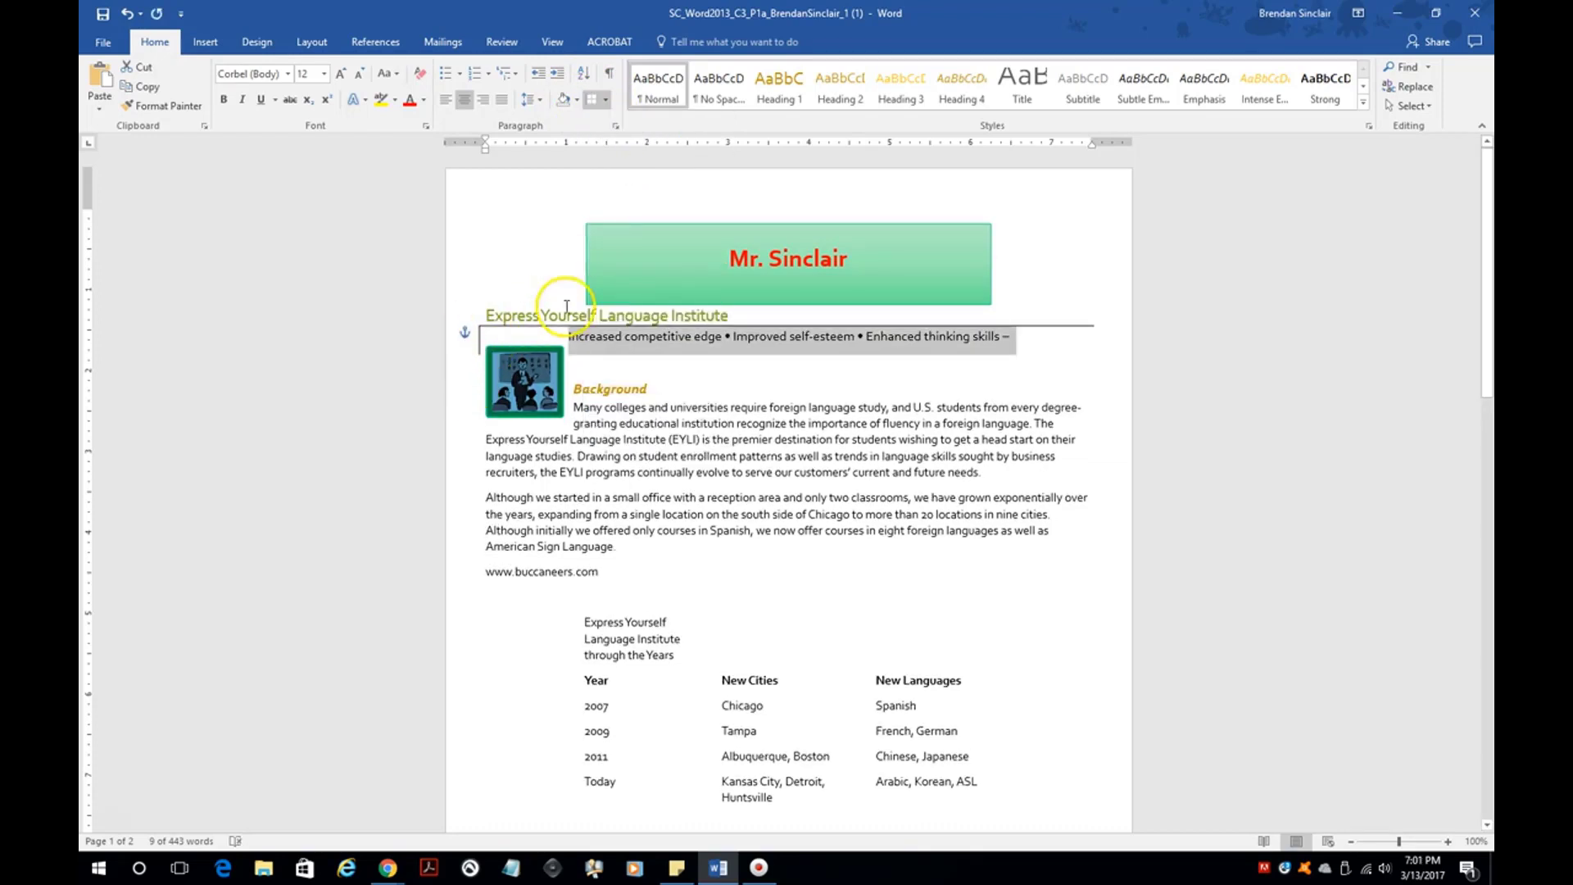
left_click(607, 99)
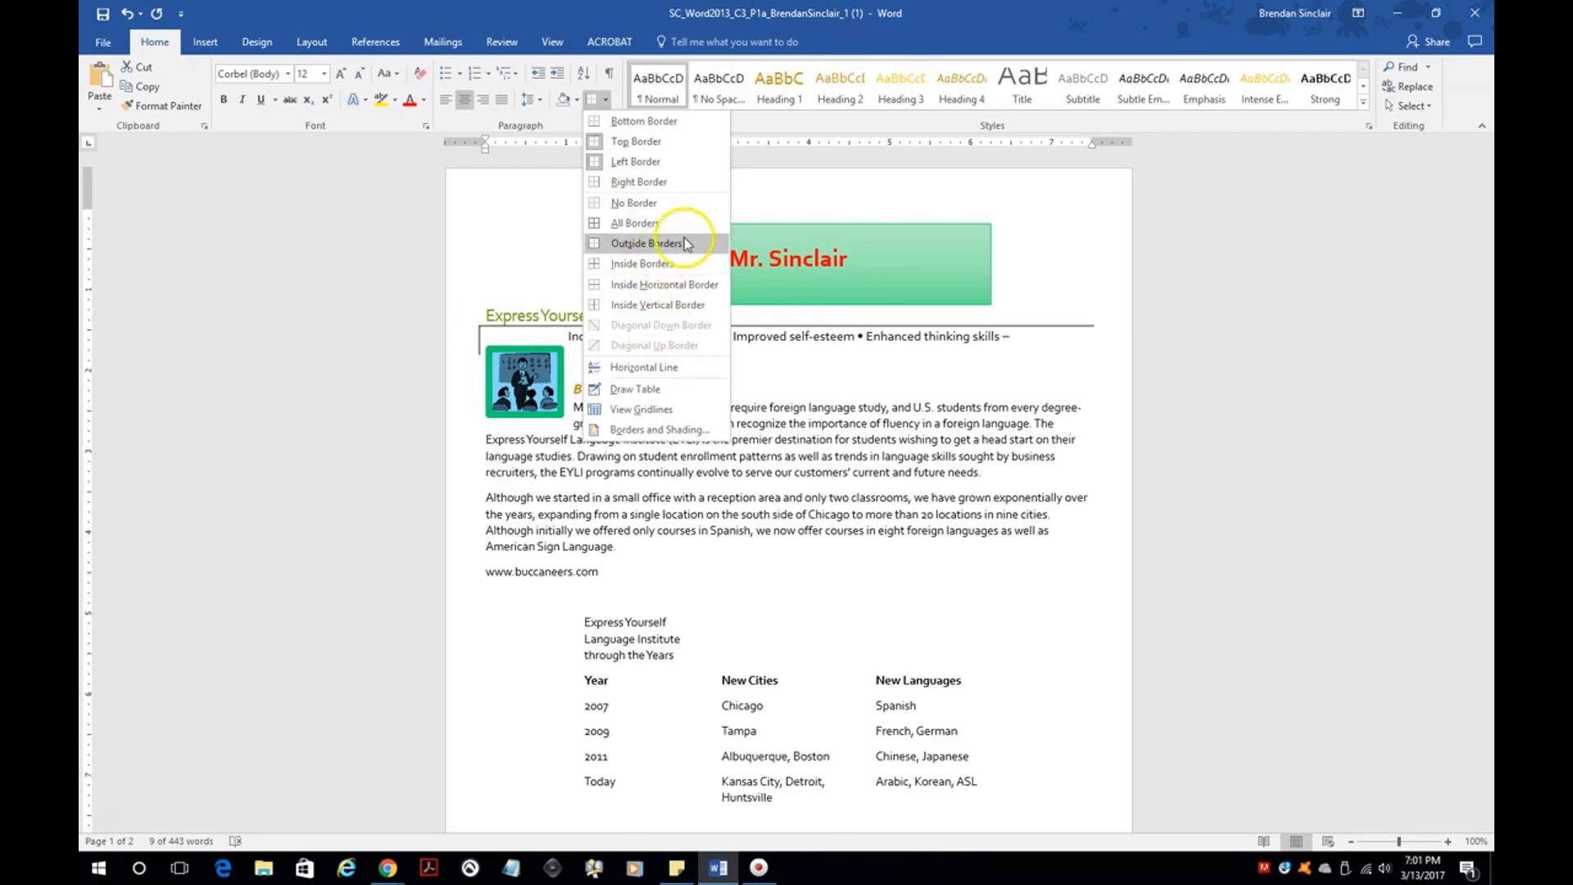
left_click(890, 454)
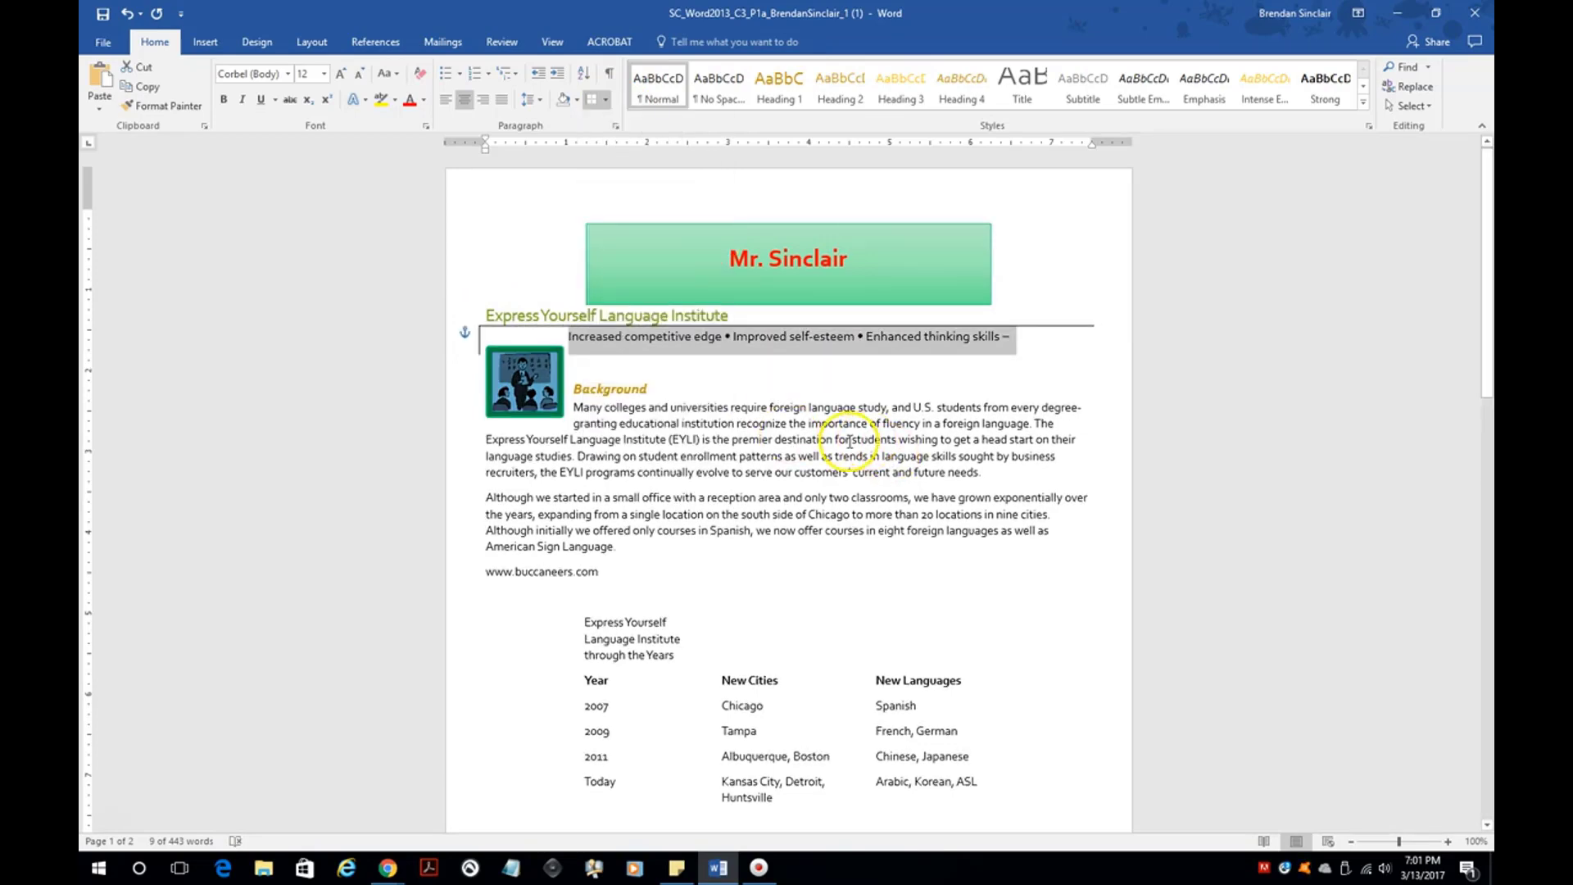
scroll(849, 442, "down", 15)
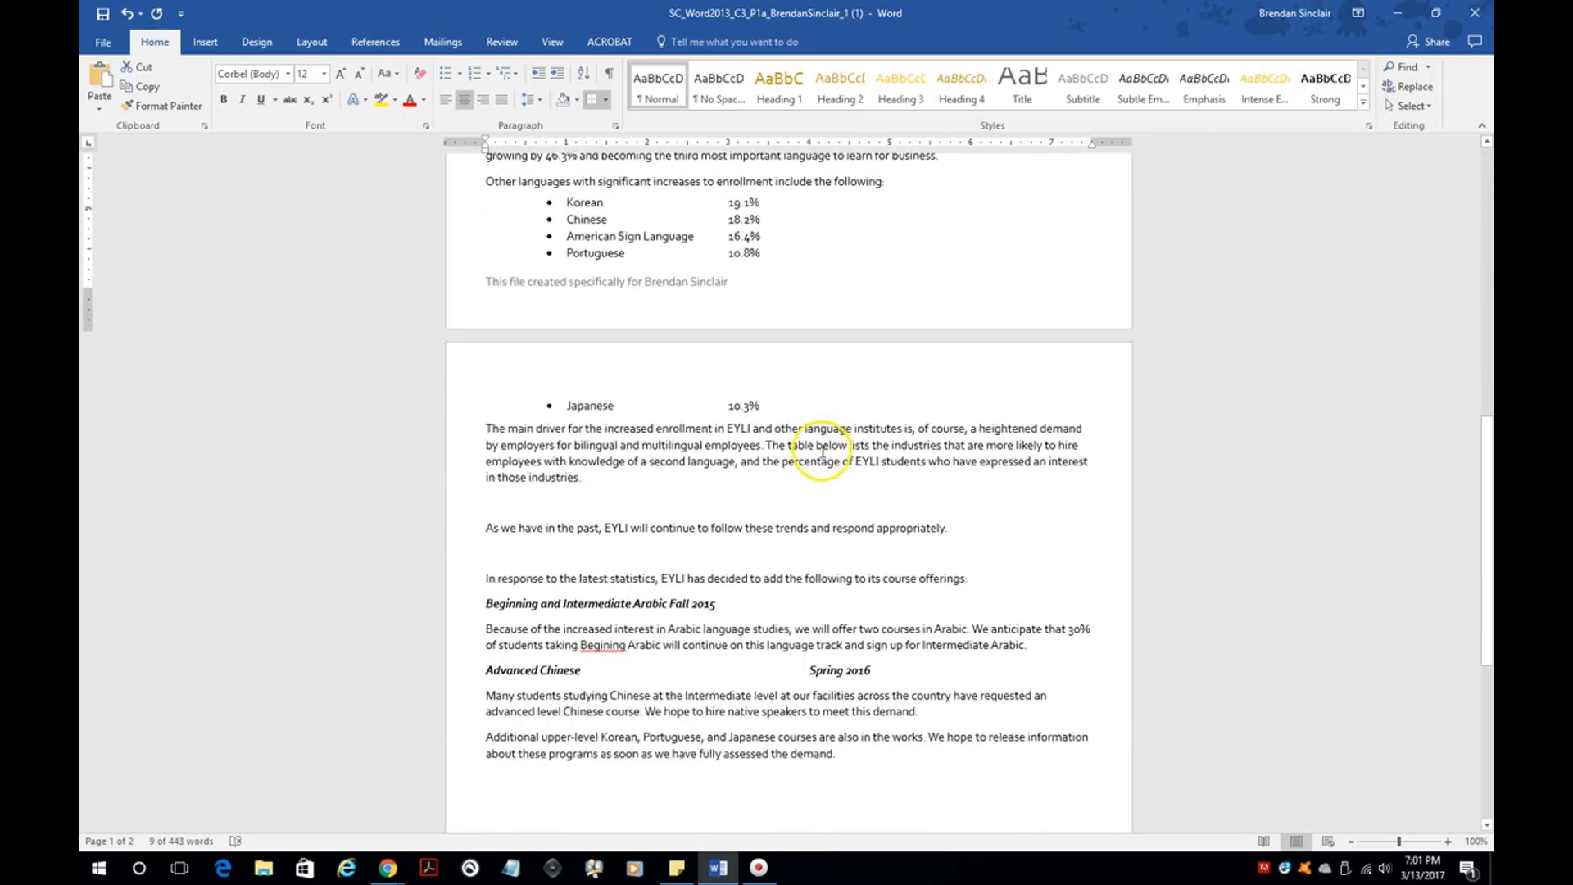
- Add a 6-inch tab stop to the Advanced Chinese heading and tab Spring 2016 out to it
left_click(823, 551)
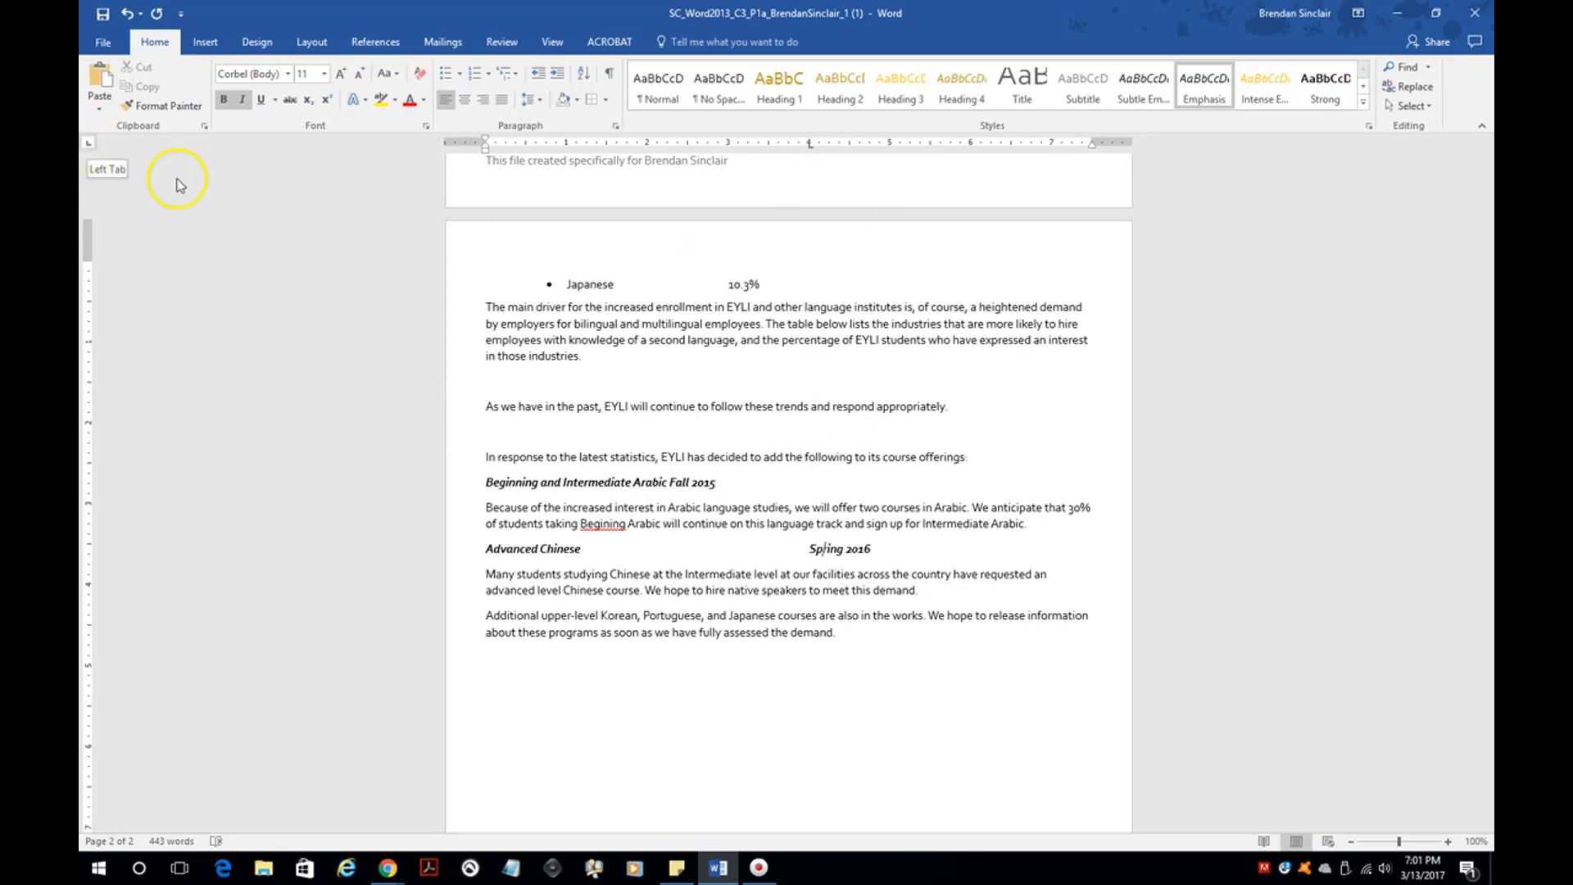
left_click(972, 144)
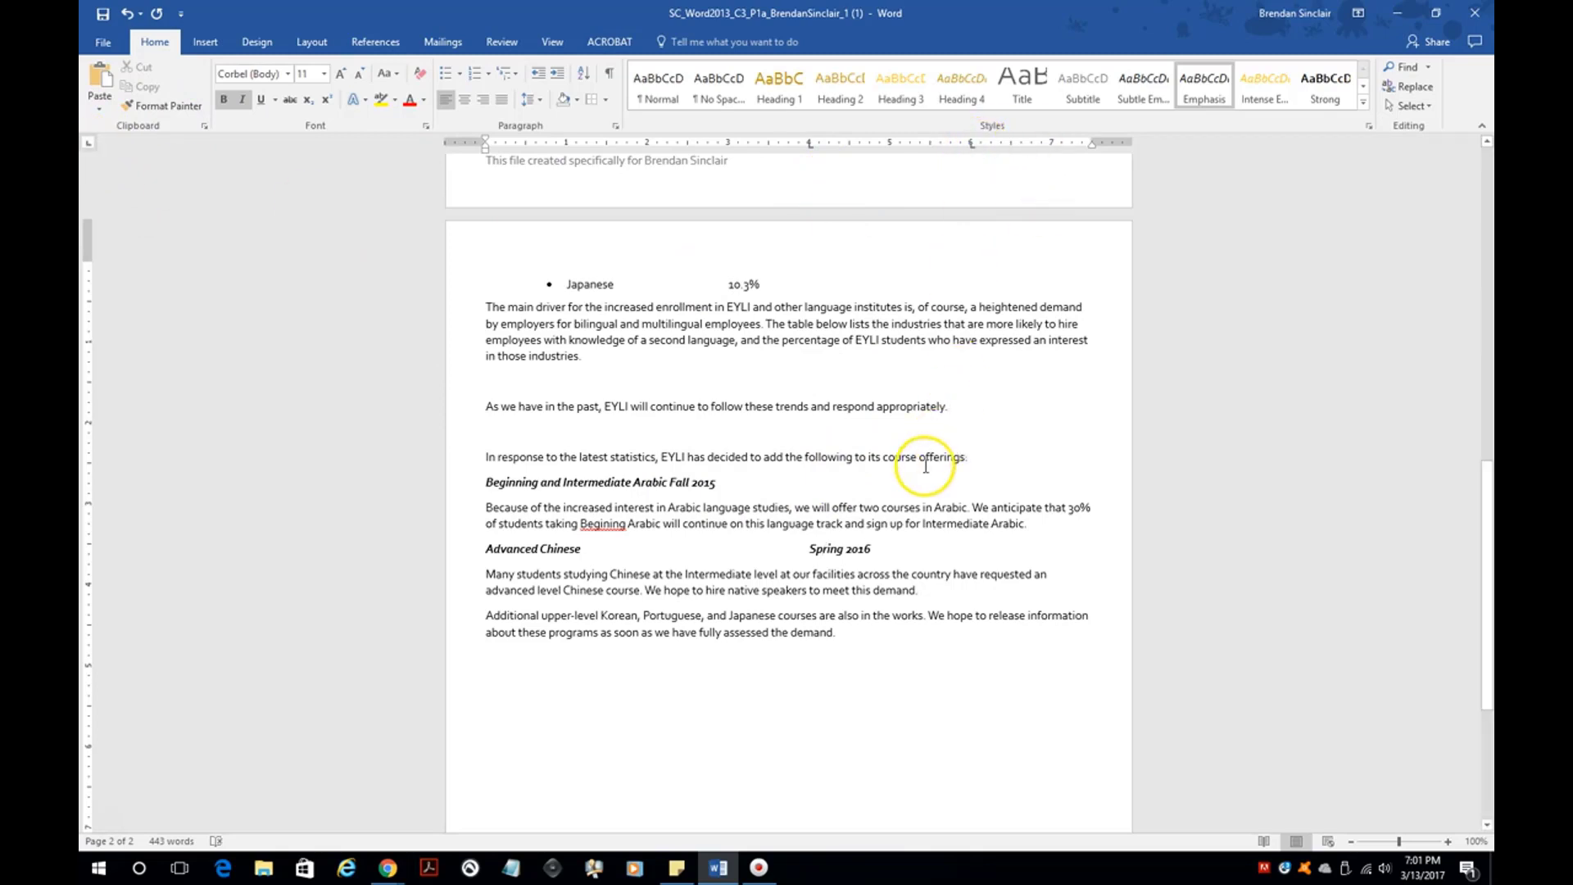
left_click(809, 551)
key("Tab")
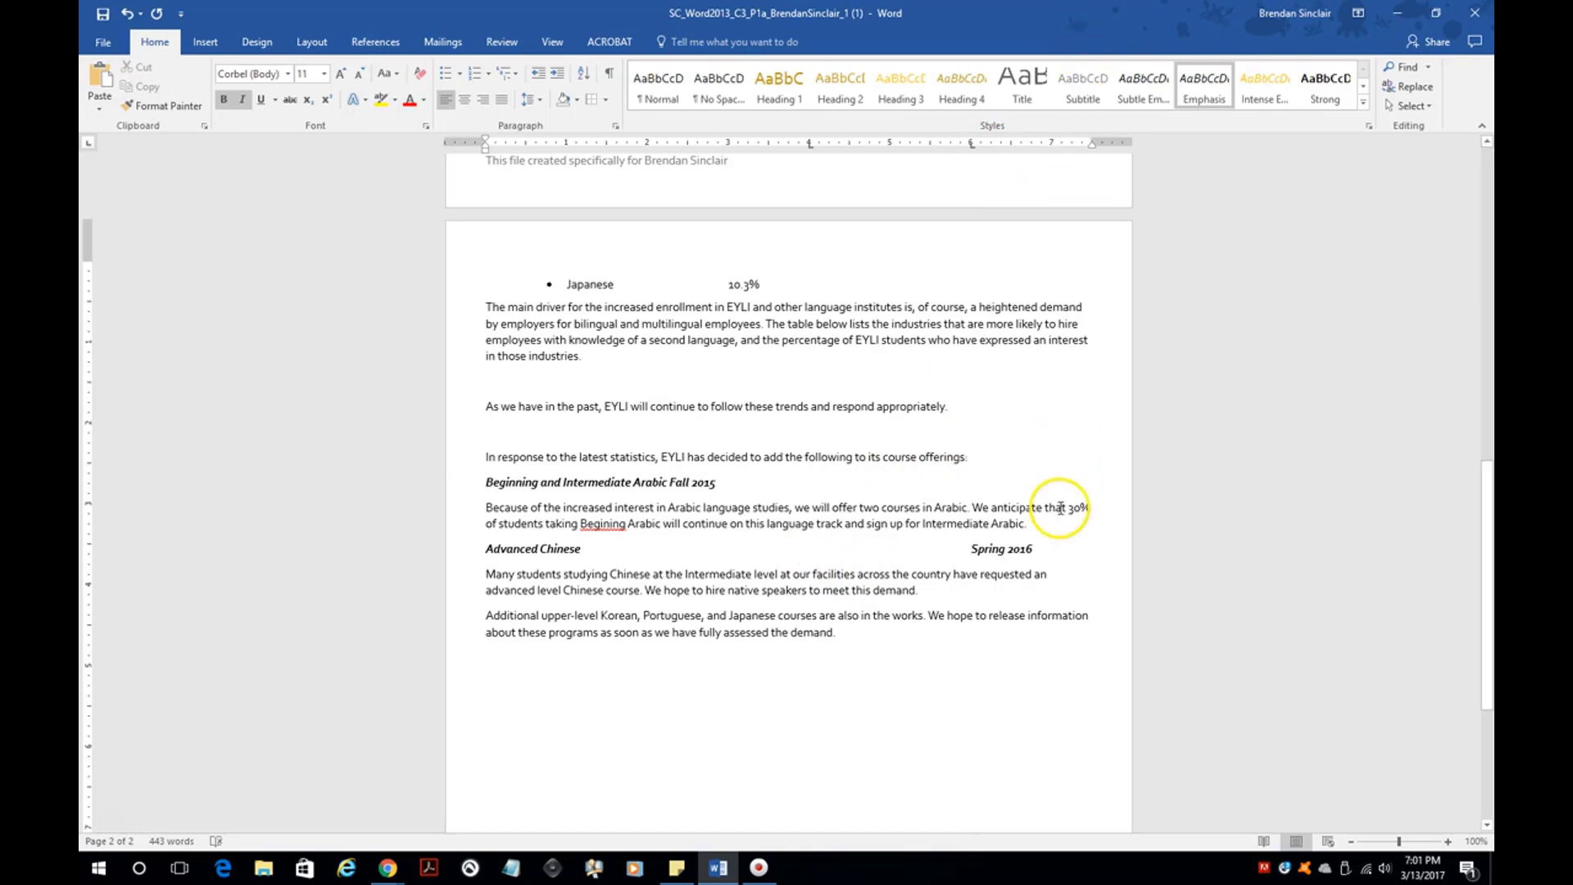
- Place the cursor in the Arabic heading and toggle the ruler off and back on
left_click(635, 484)
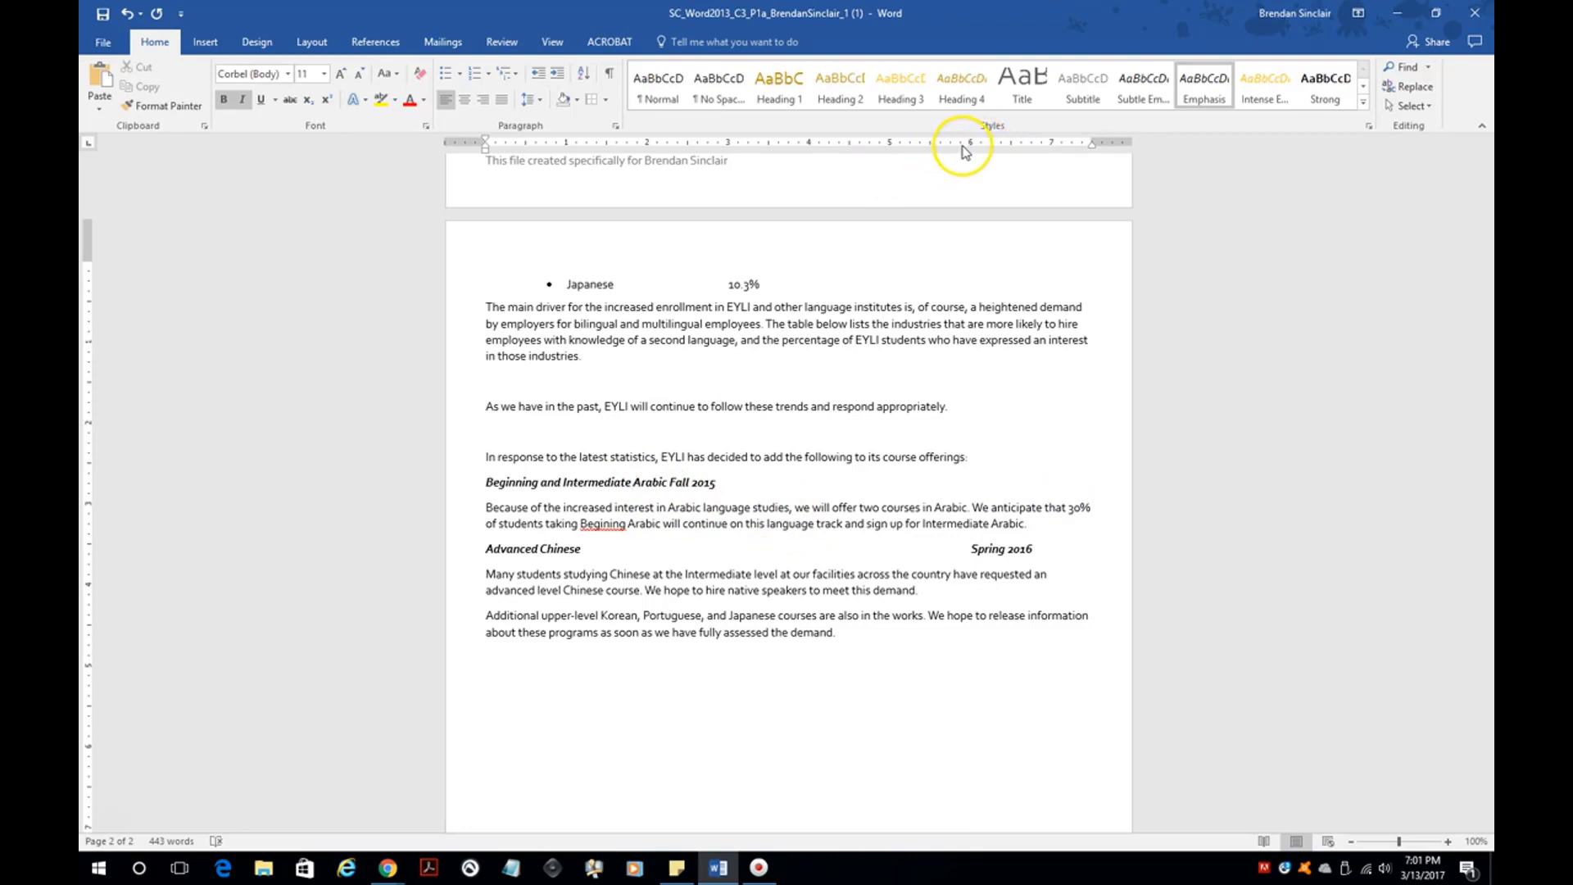
left_click(554, 43)
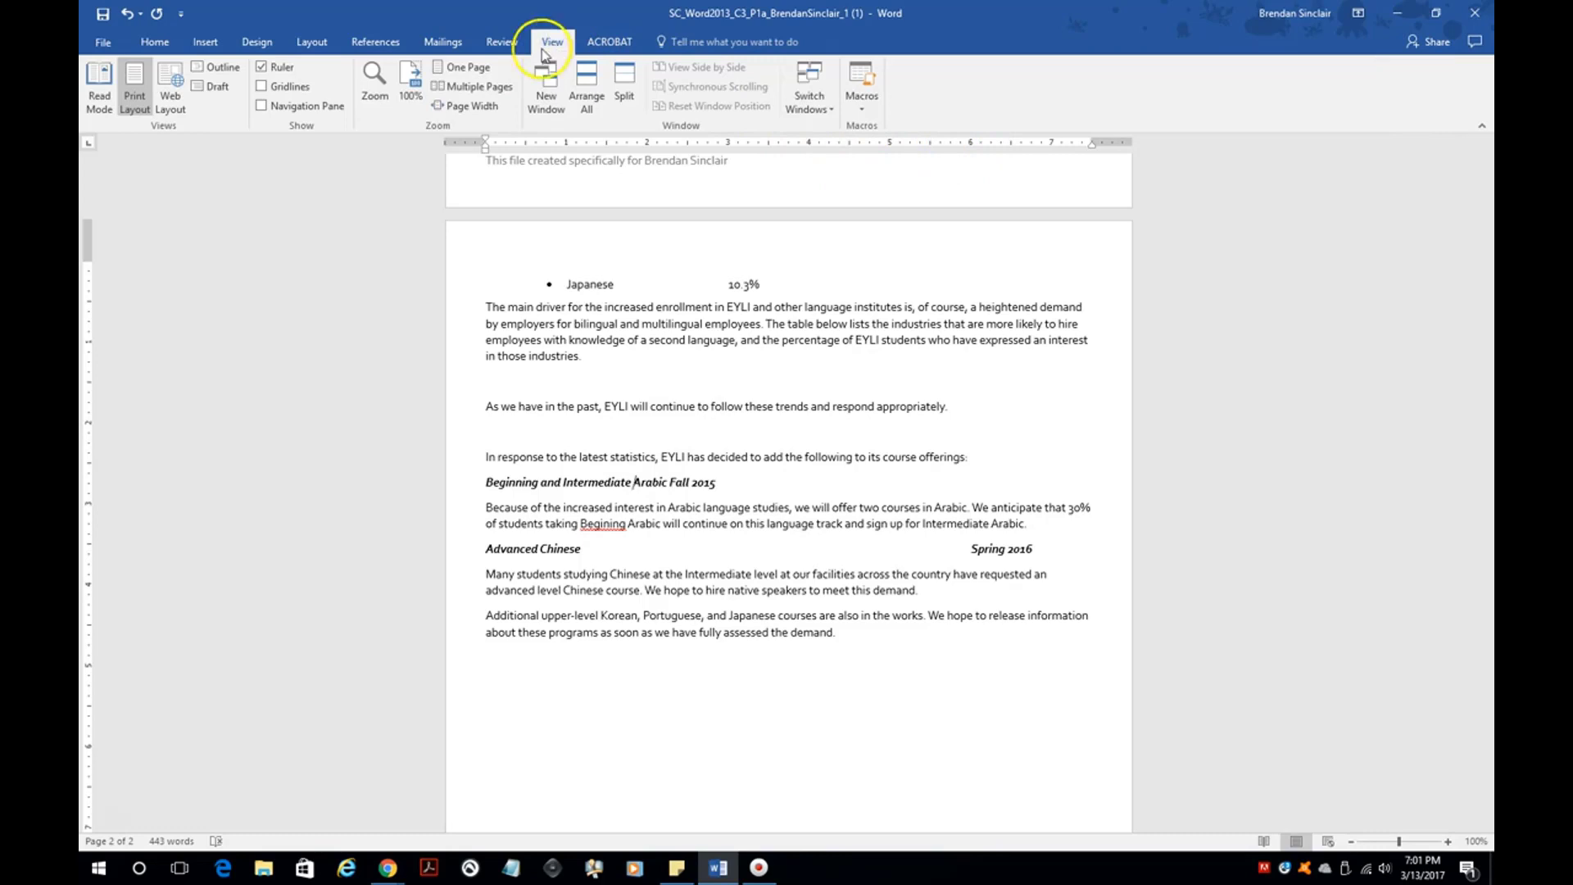
left_click(275, 72)
left_click(275, 72)
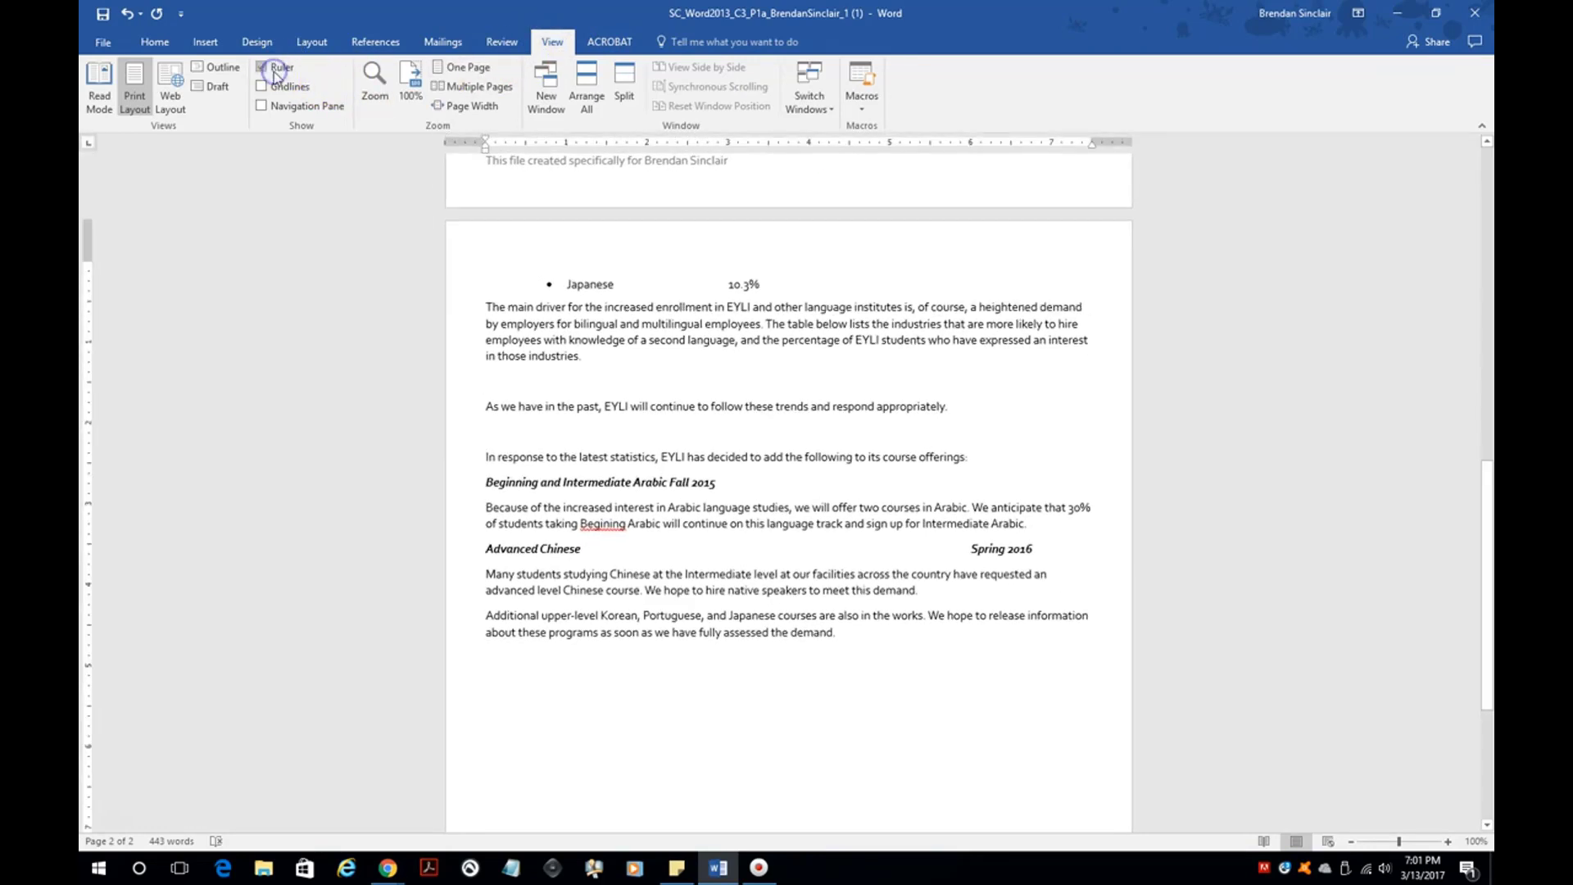
left_click(154, 42)
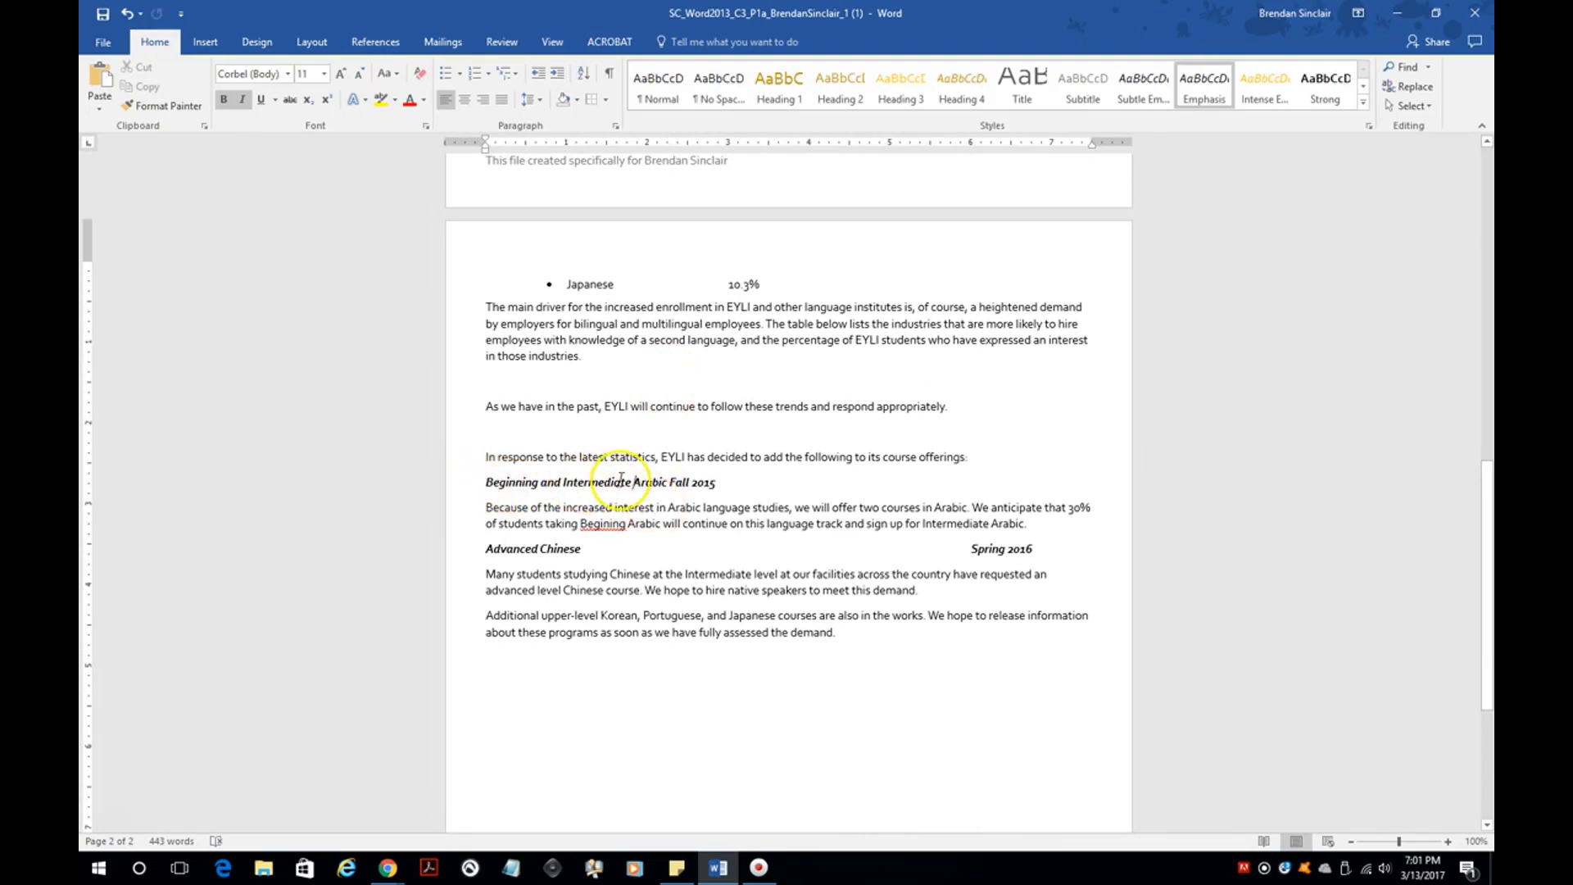
- Set a 4-inch tab stop through the Paragraph dialog's Tabs settings
left_click(616, 128)
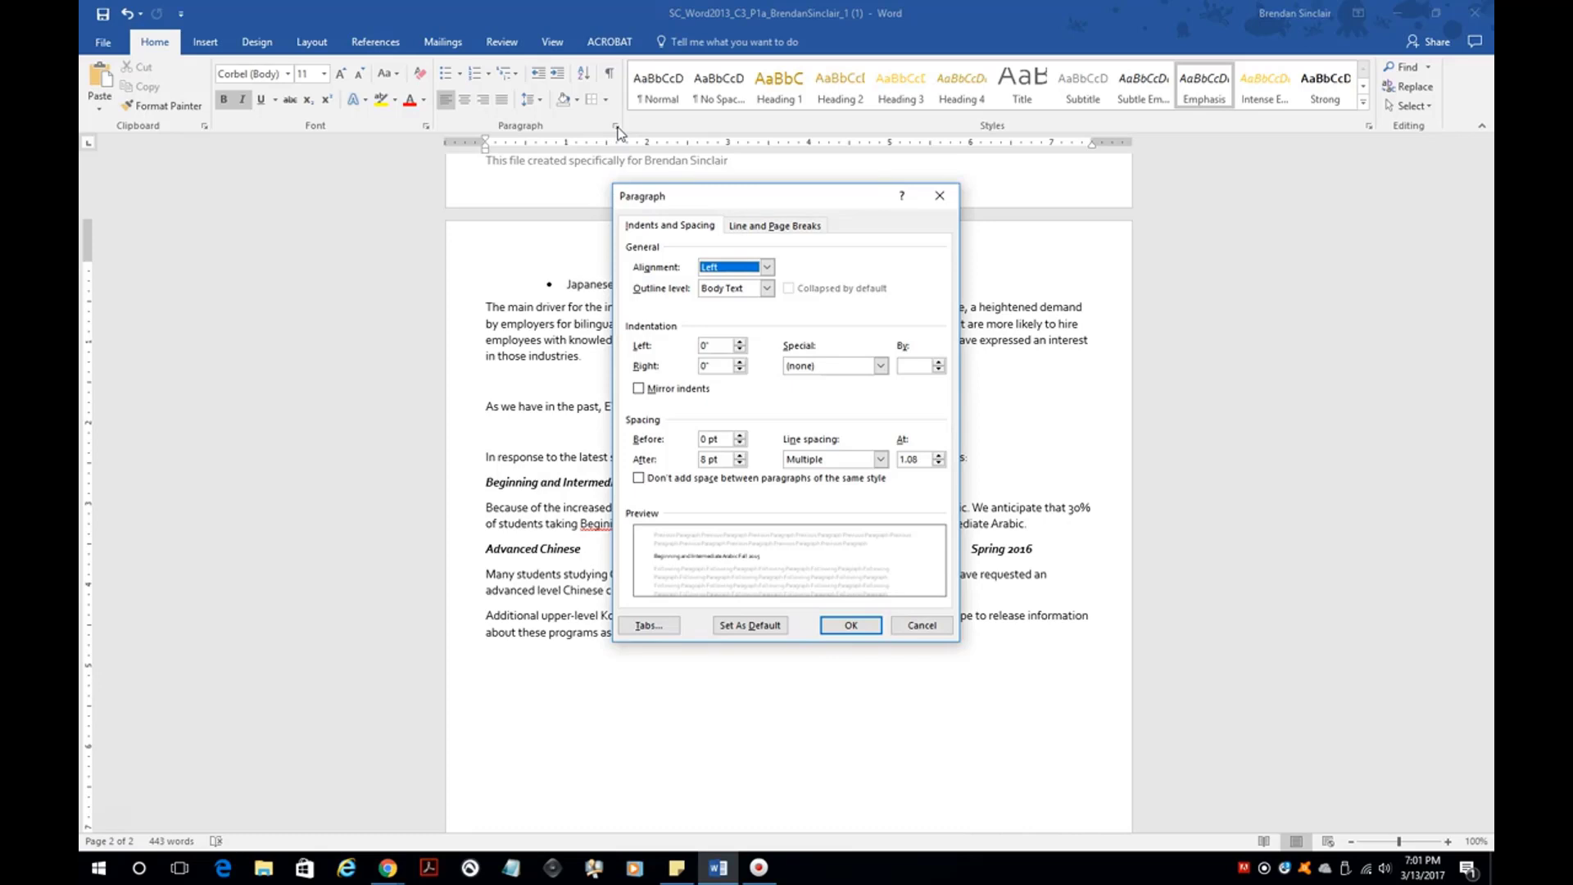
left_click(648, 625)
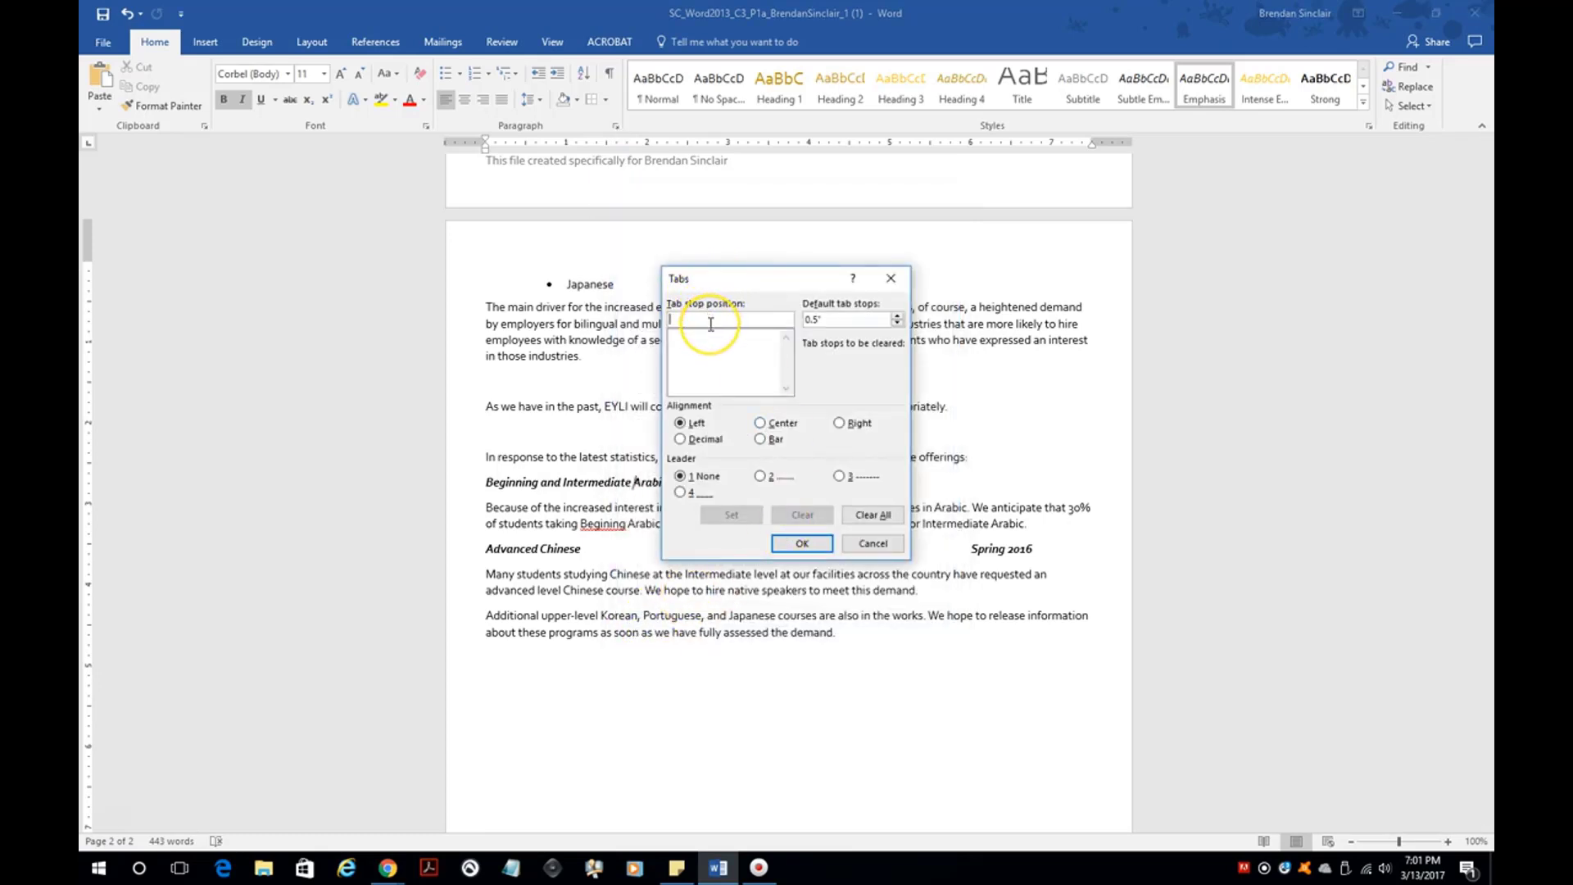
type("4")
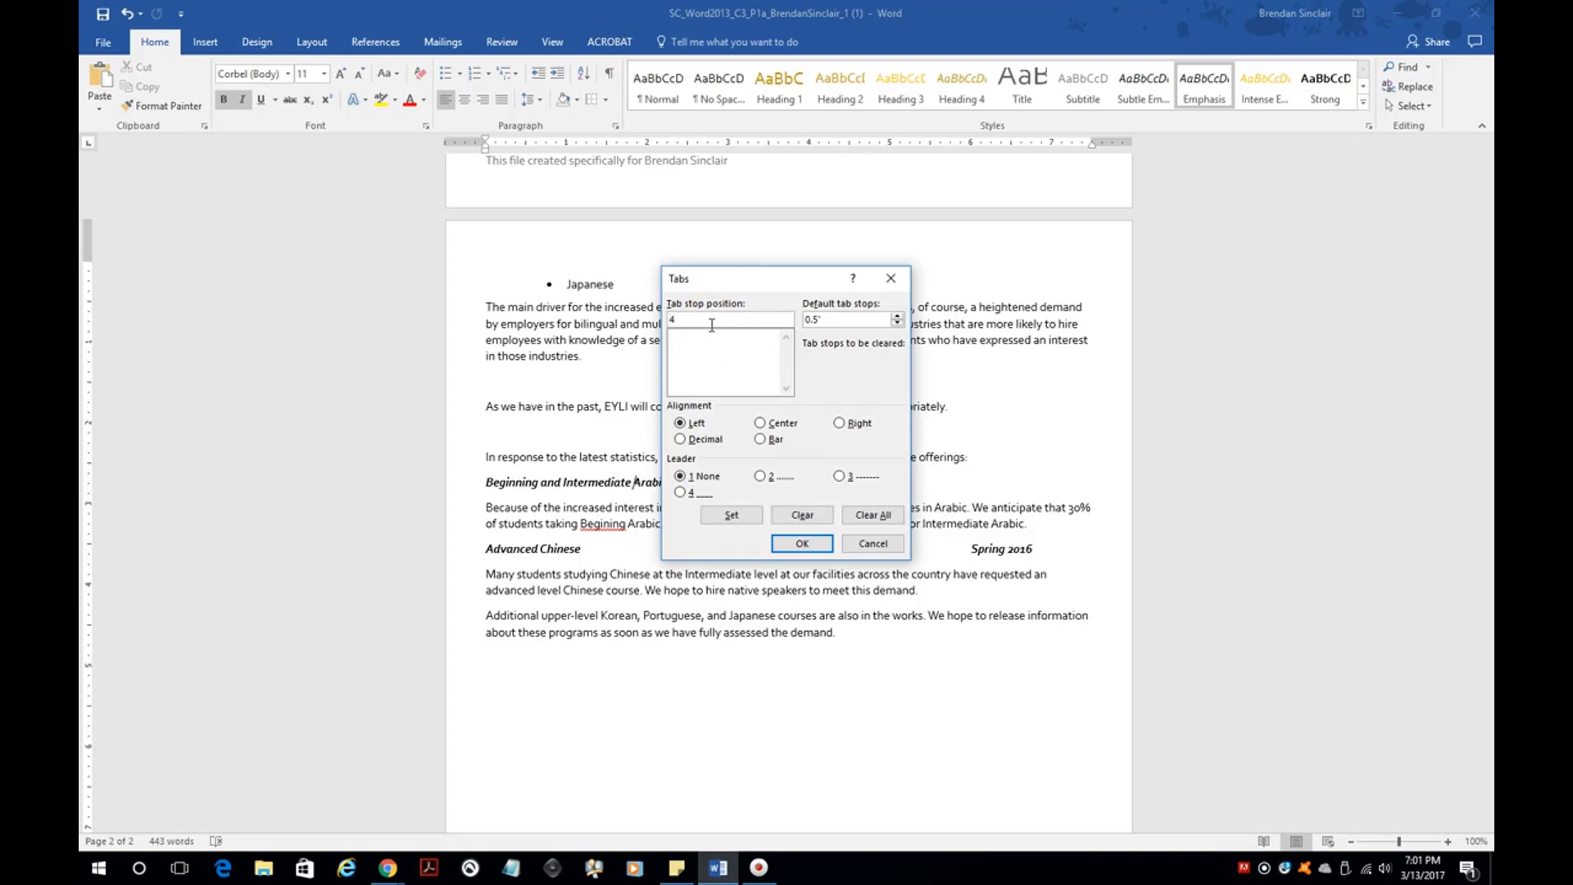
key("Return")
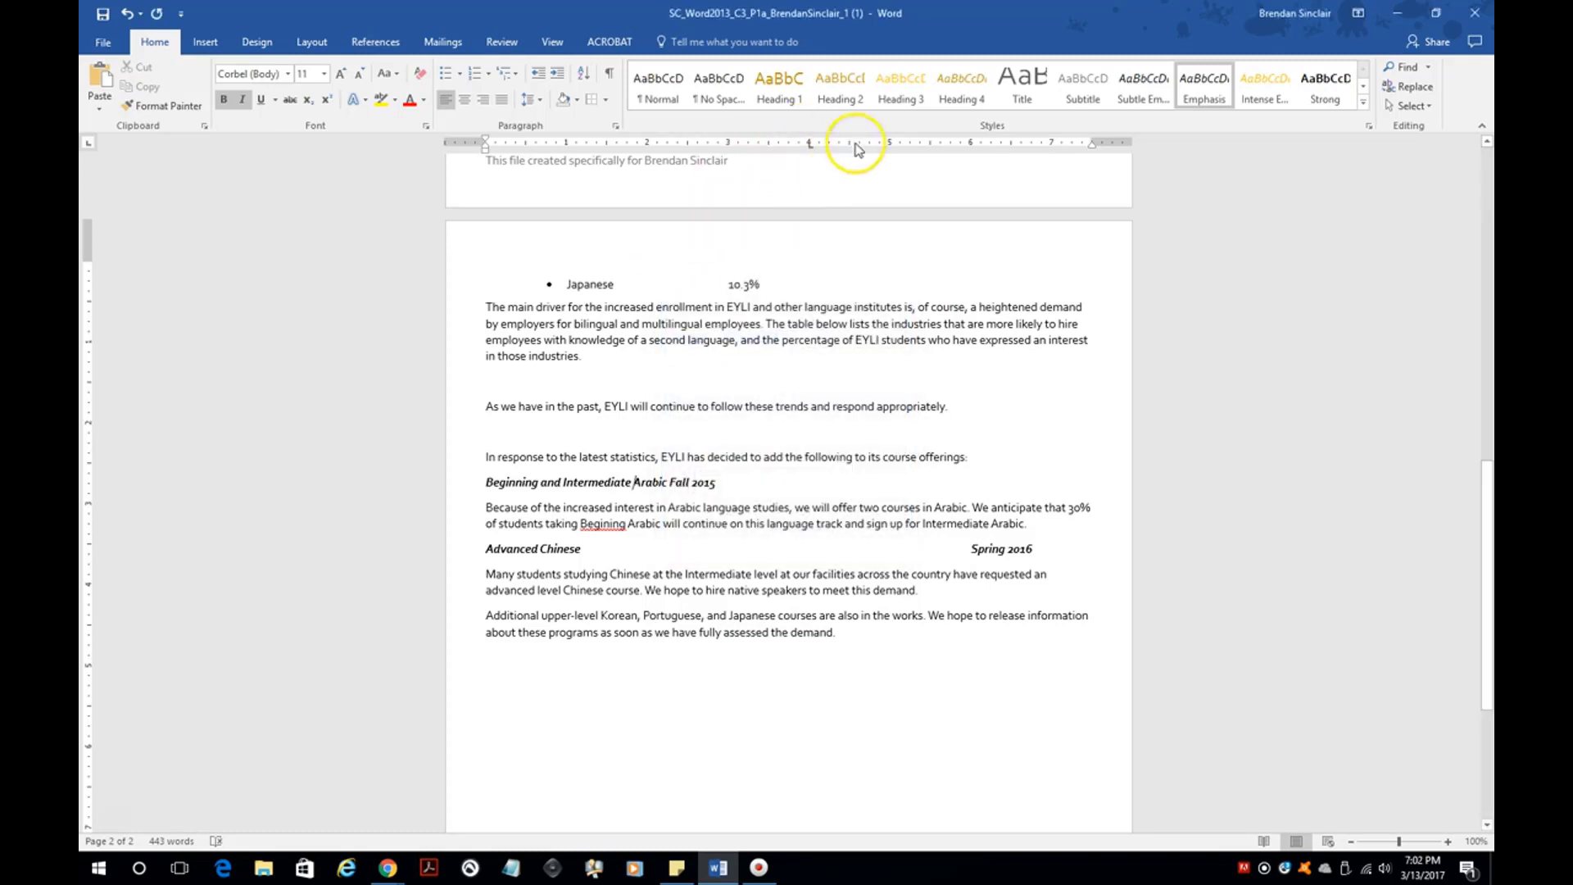
- Tab Fall 2015 in the Arabic heading out to the 4-inch stop
left_click(633, 482)
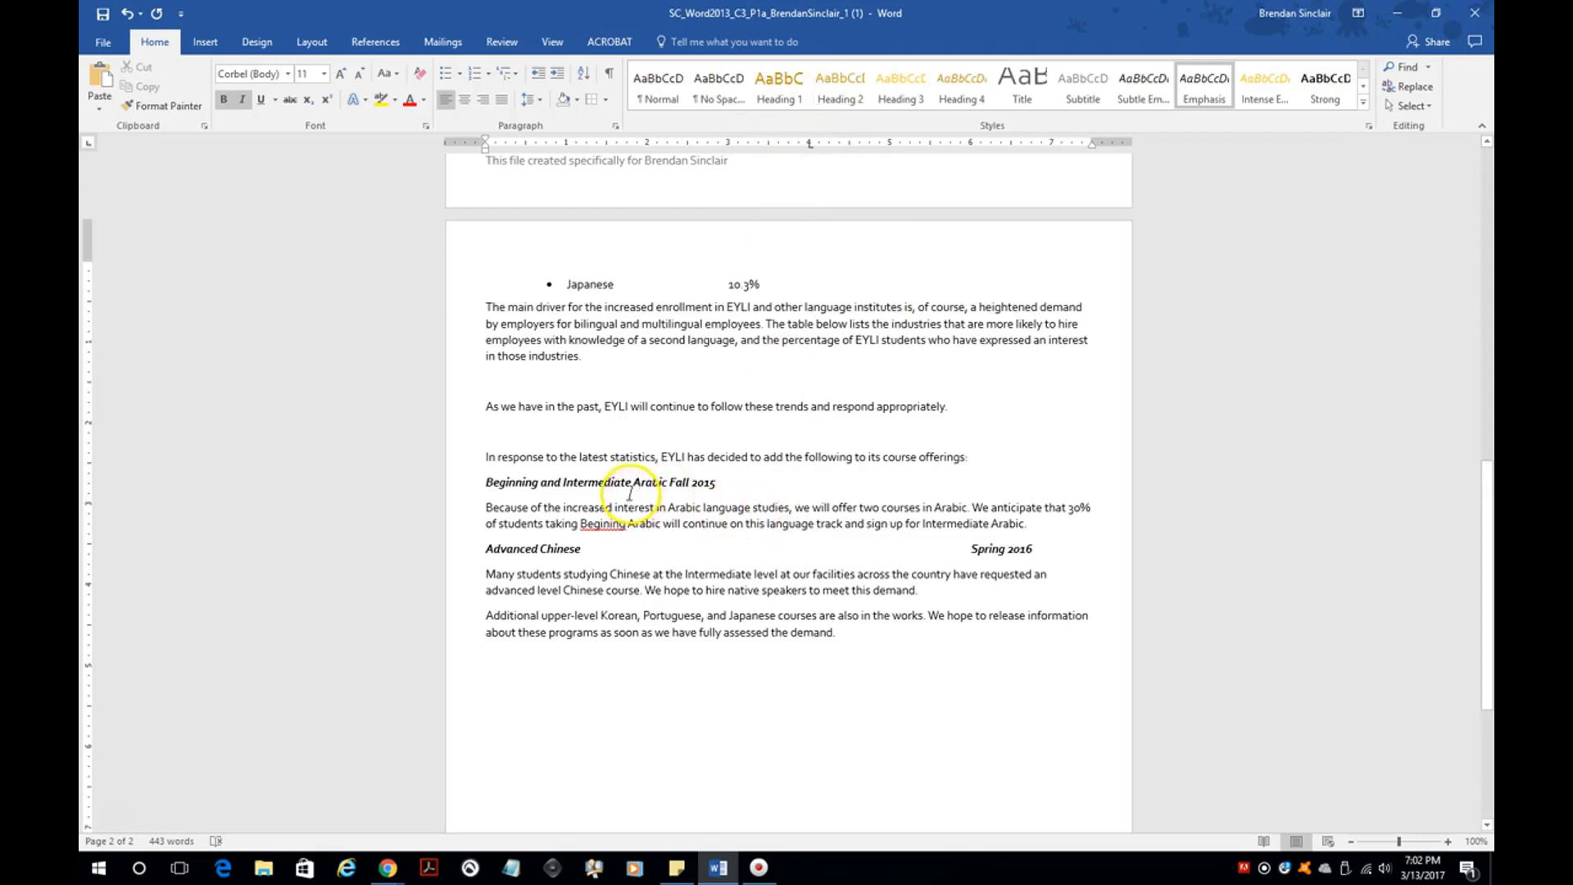
left_click(486, 482)
key("Tab")
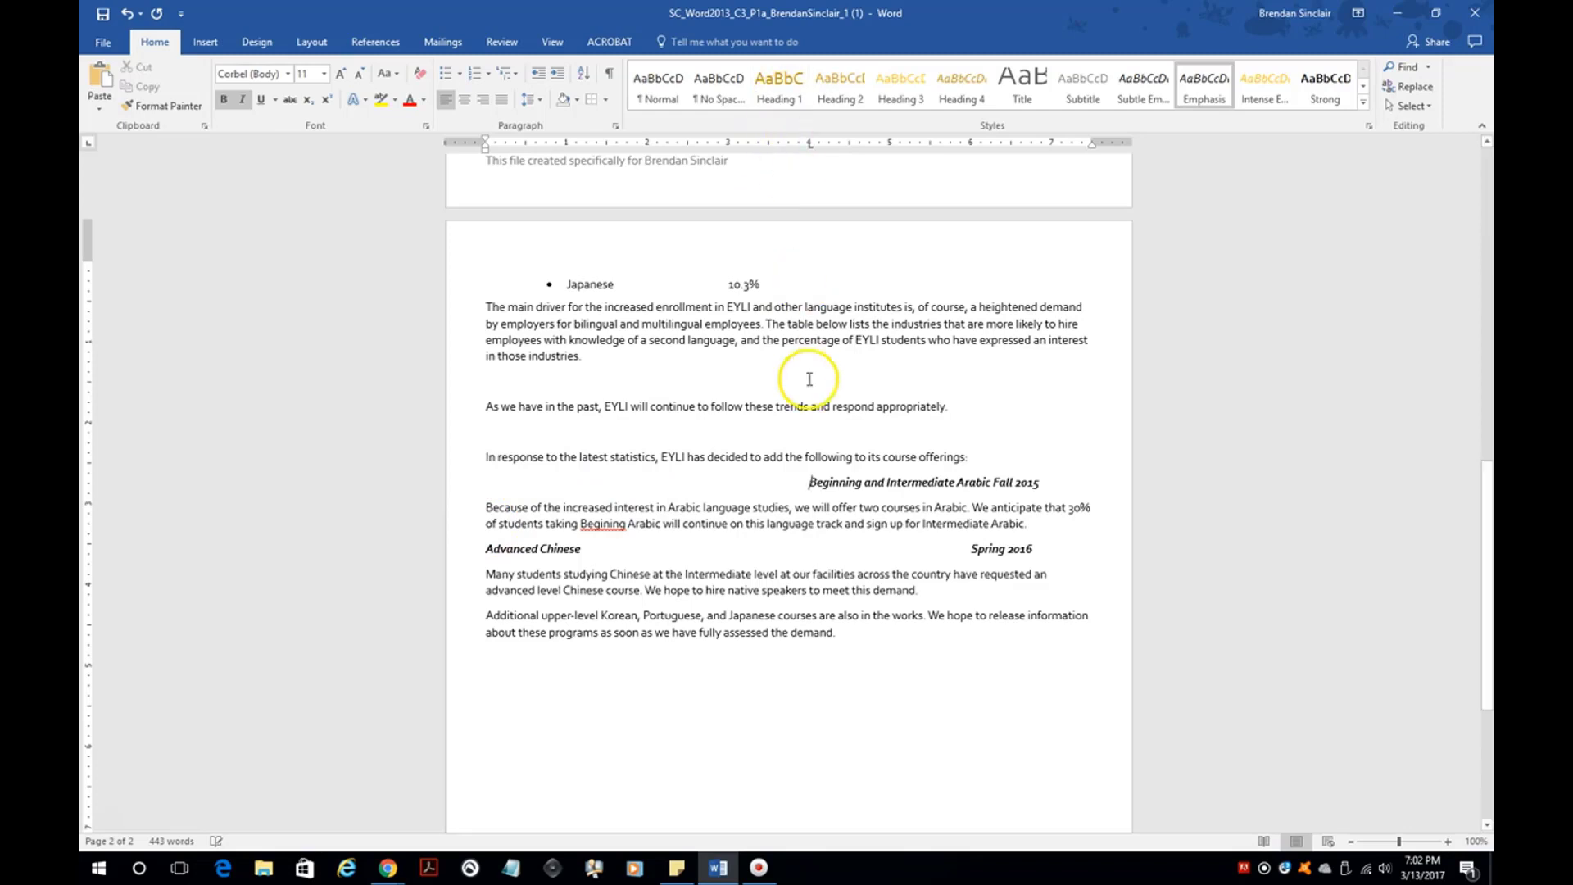
key("BackSpace")
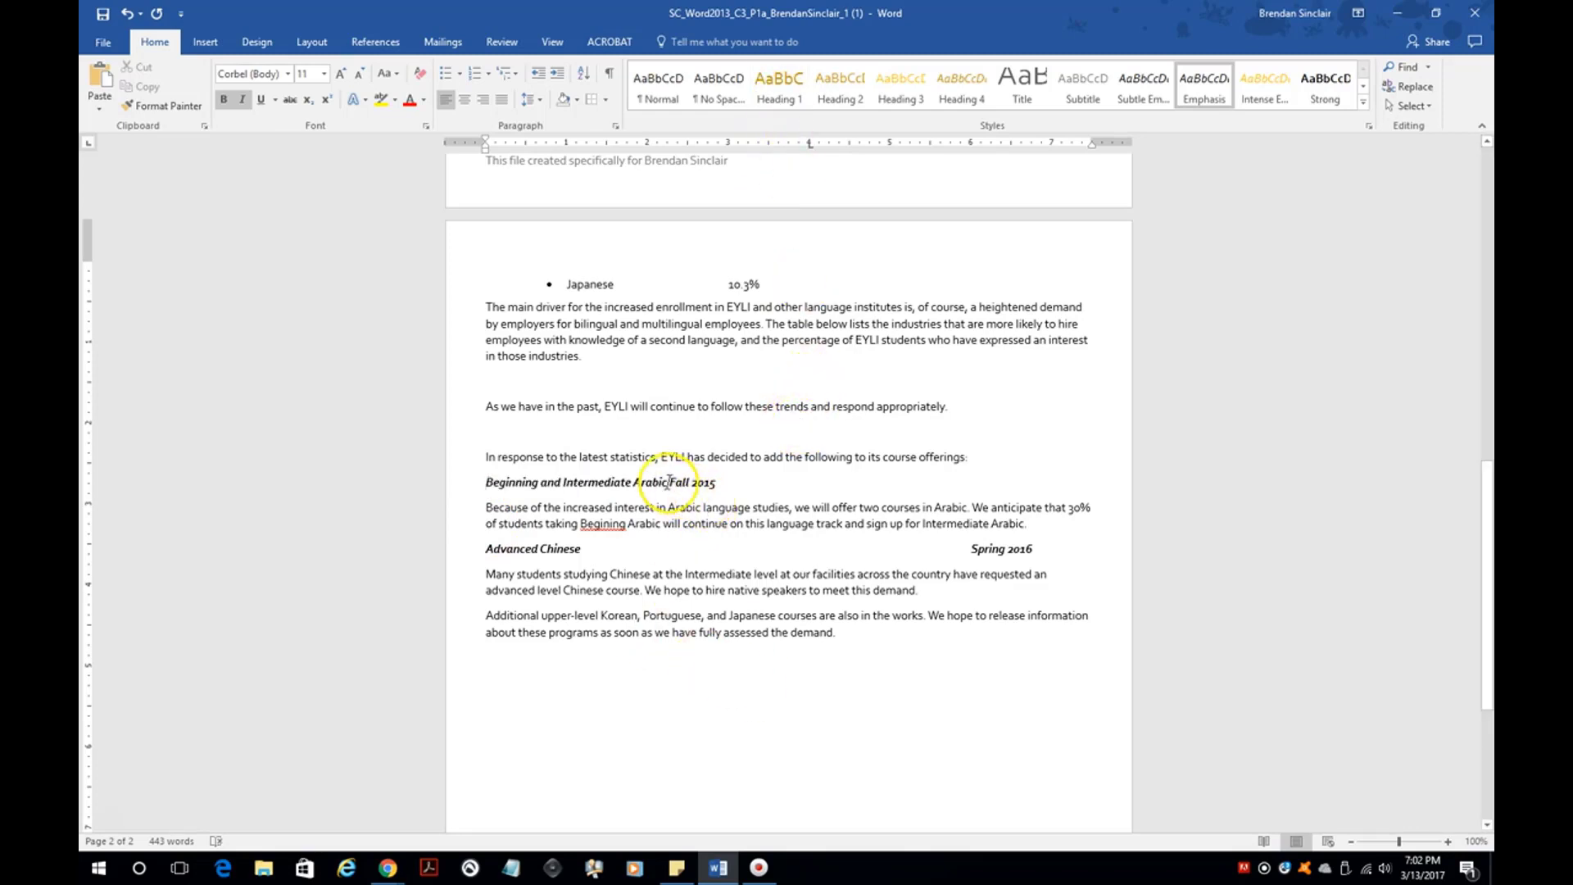
key("Tab")
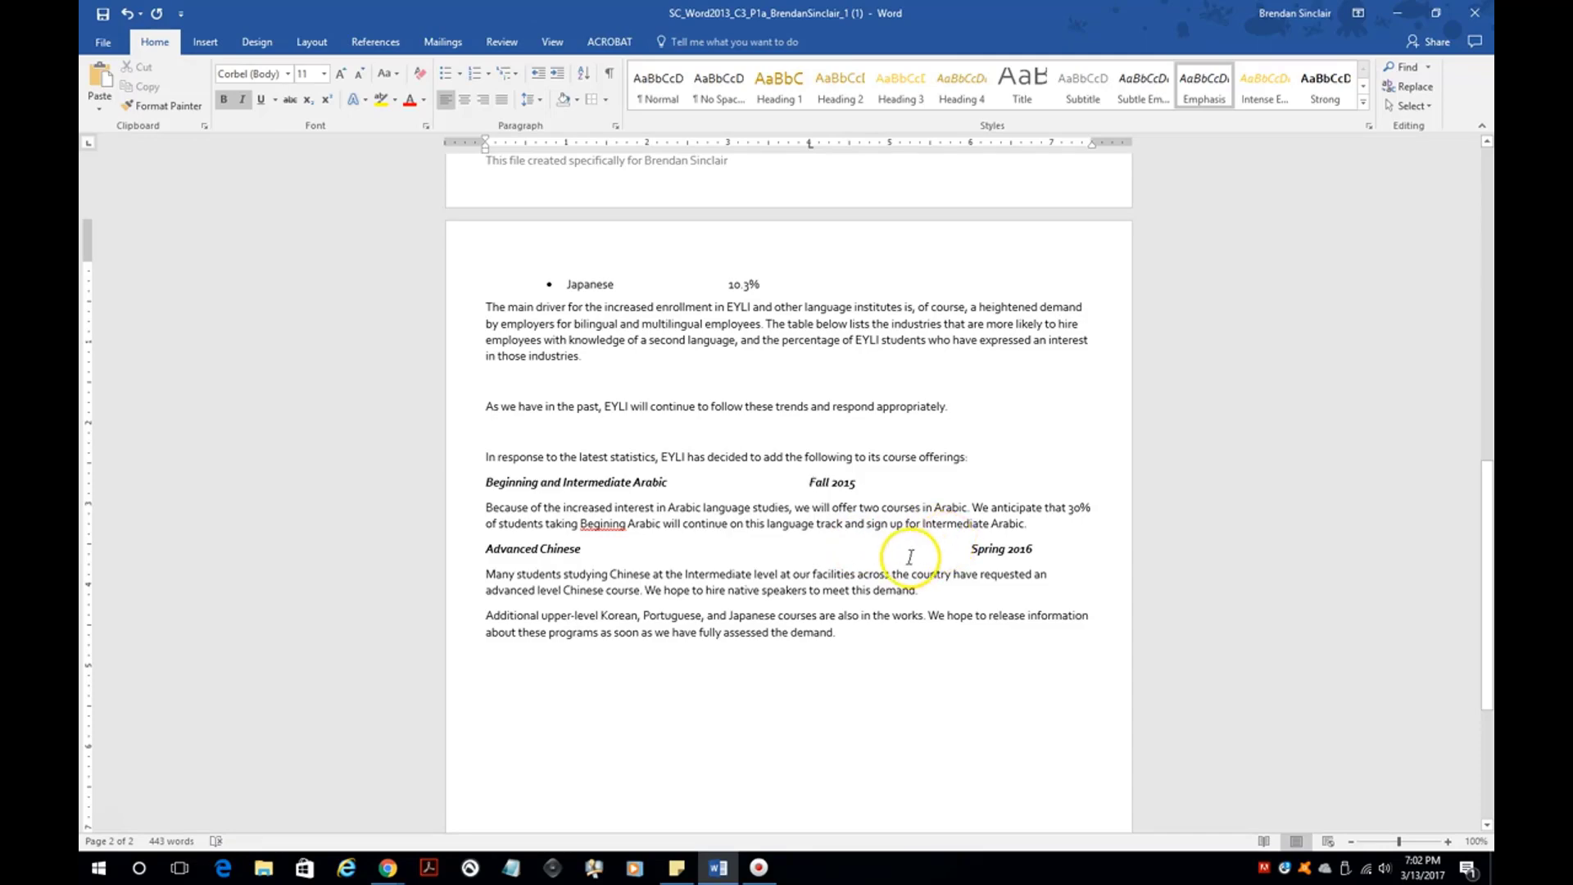
- Add blank lines above the paragraph beginning 'As we have in the past'
scroll(883, 576, "up", 5)
scroll(883, 576, "down", 2)
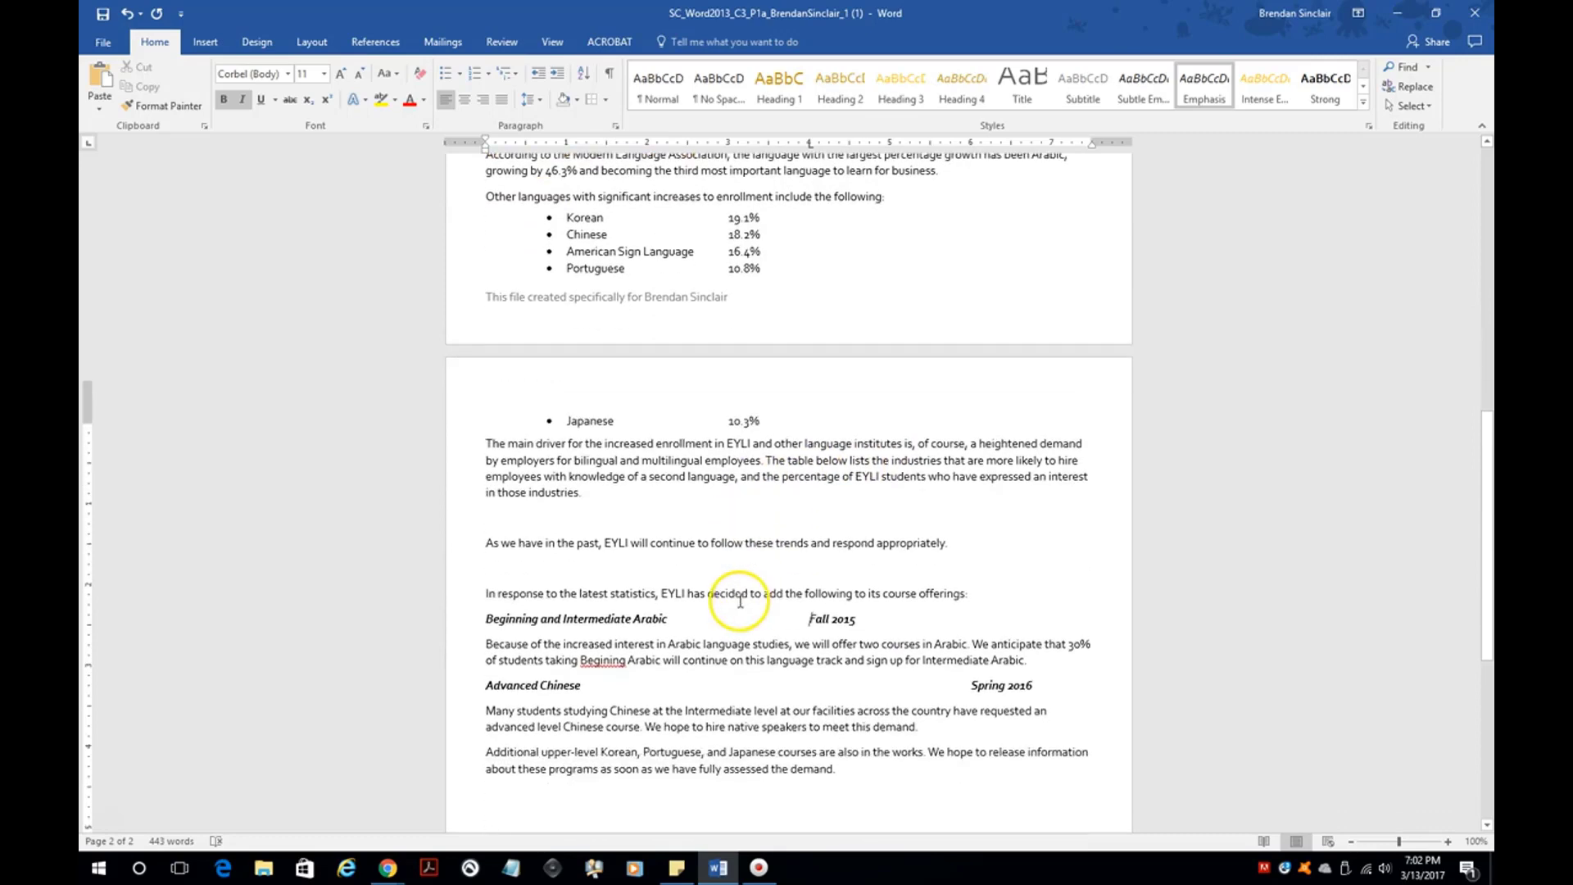
left_click(509, 545)
key("Return")
key("Return")
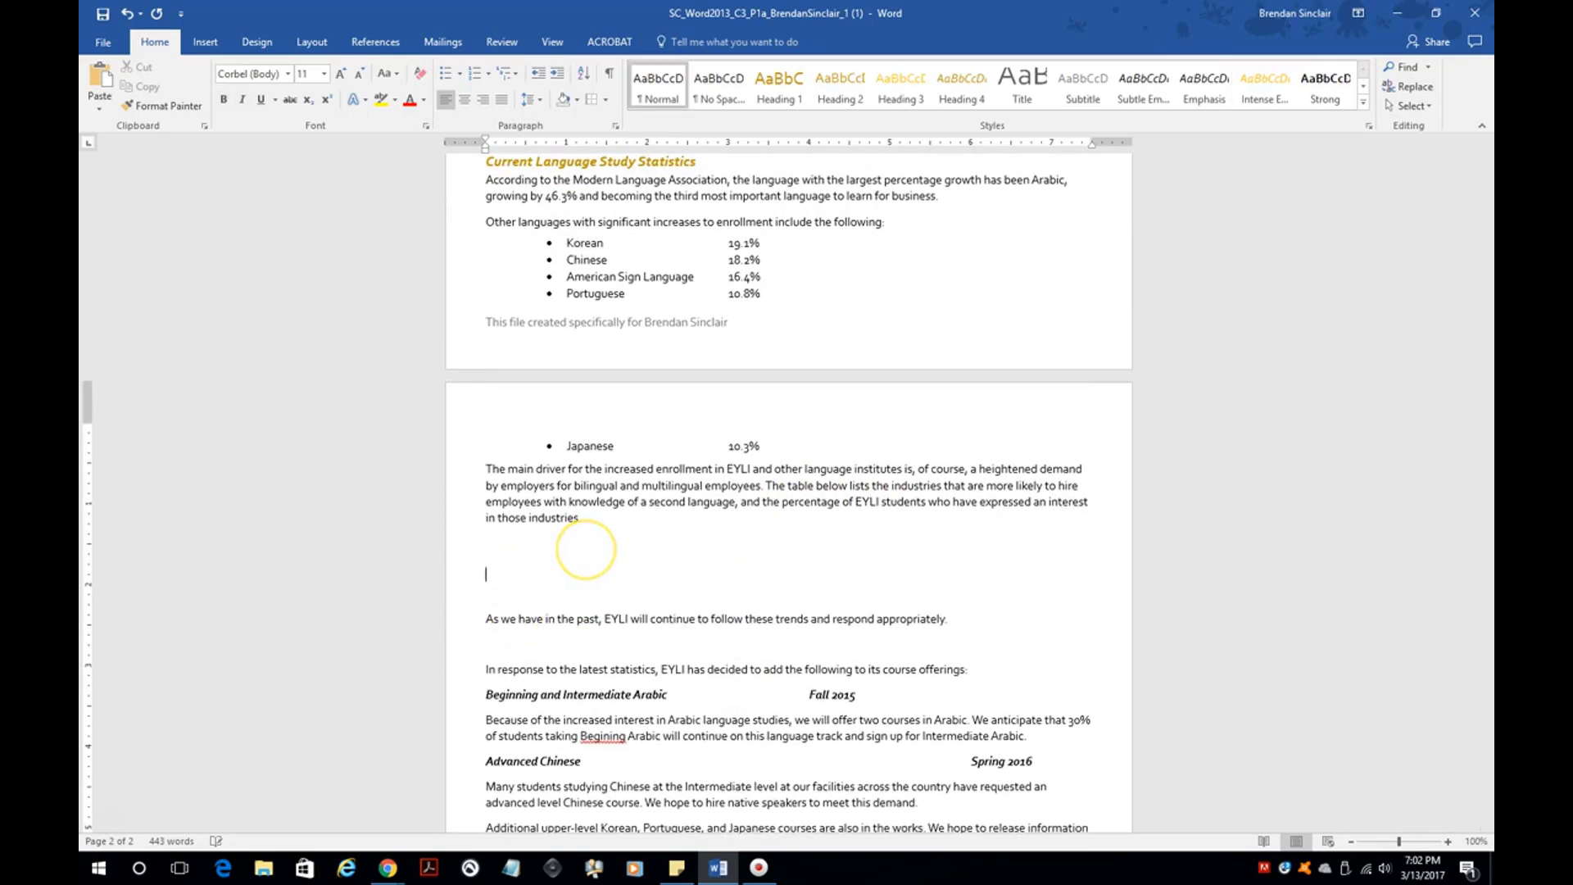
- Insert a 3x3 table from the Insert Table grid
scroll(788, 492, "up", 4)
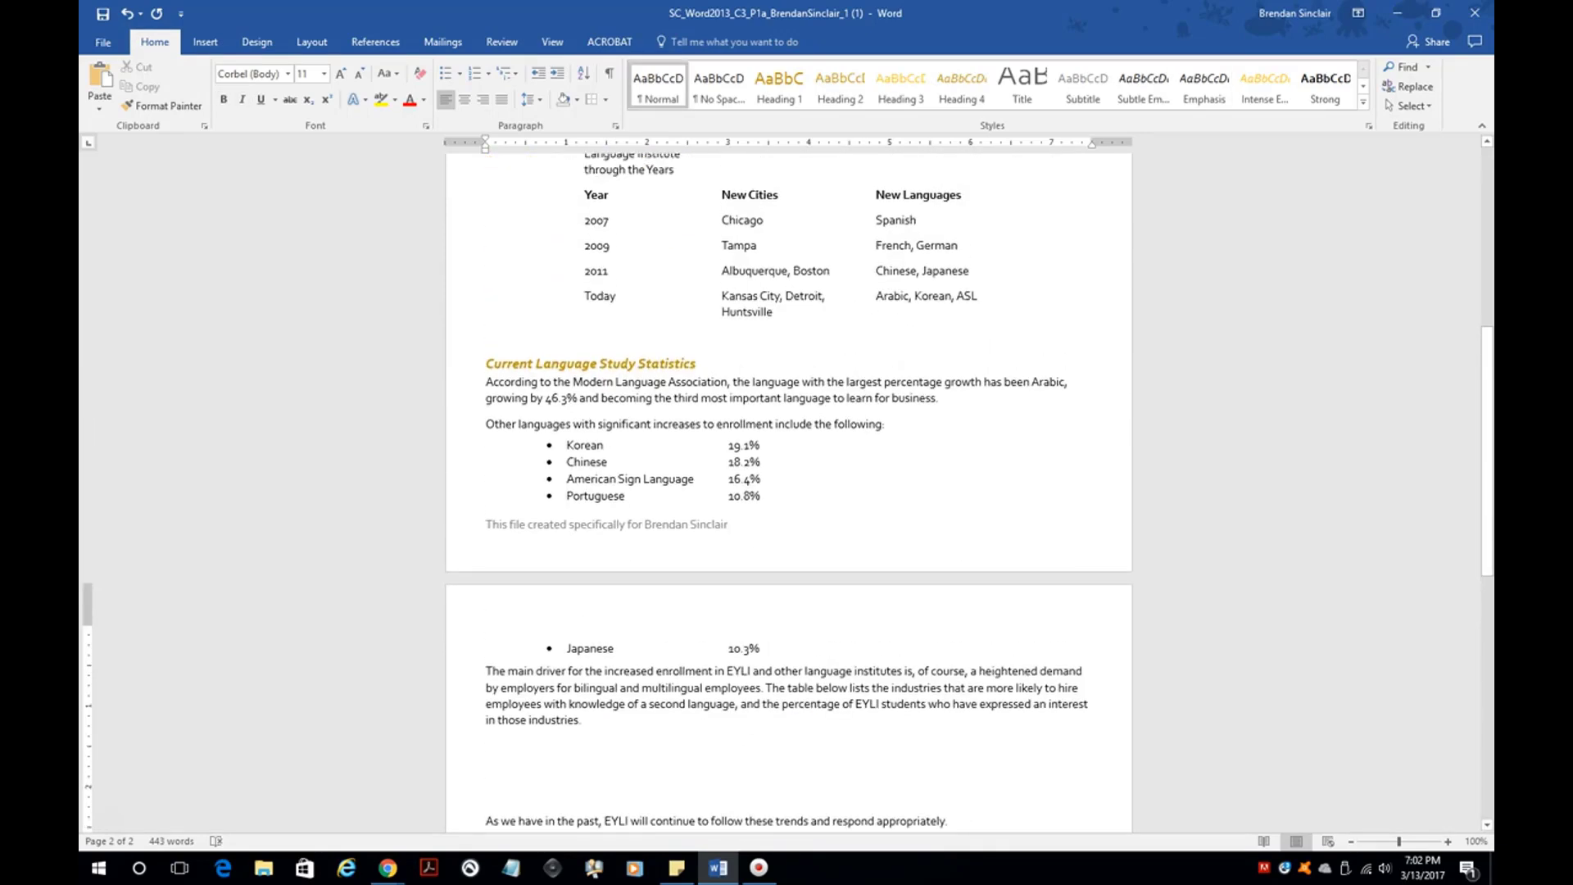
scroll(574, 552, "down", 2)
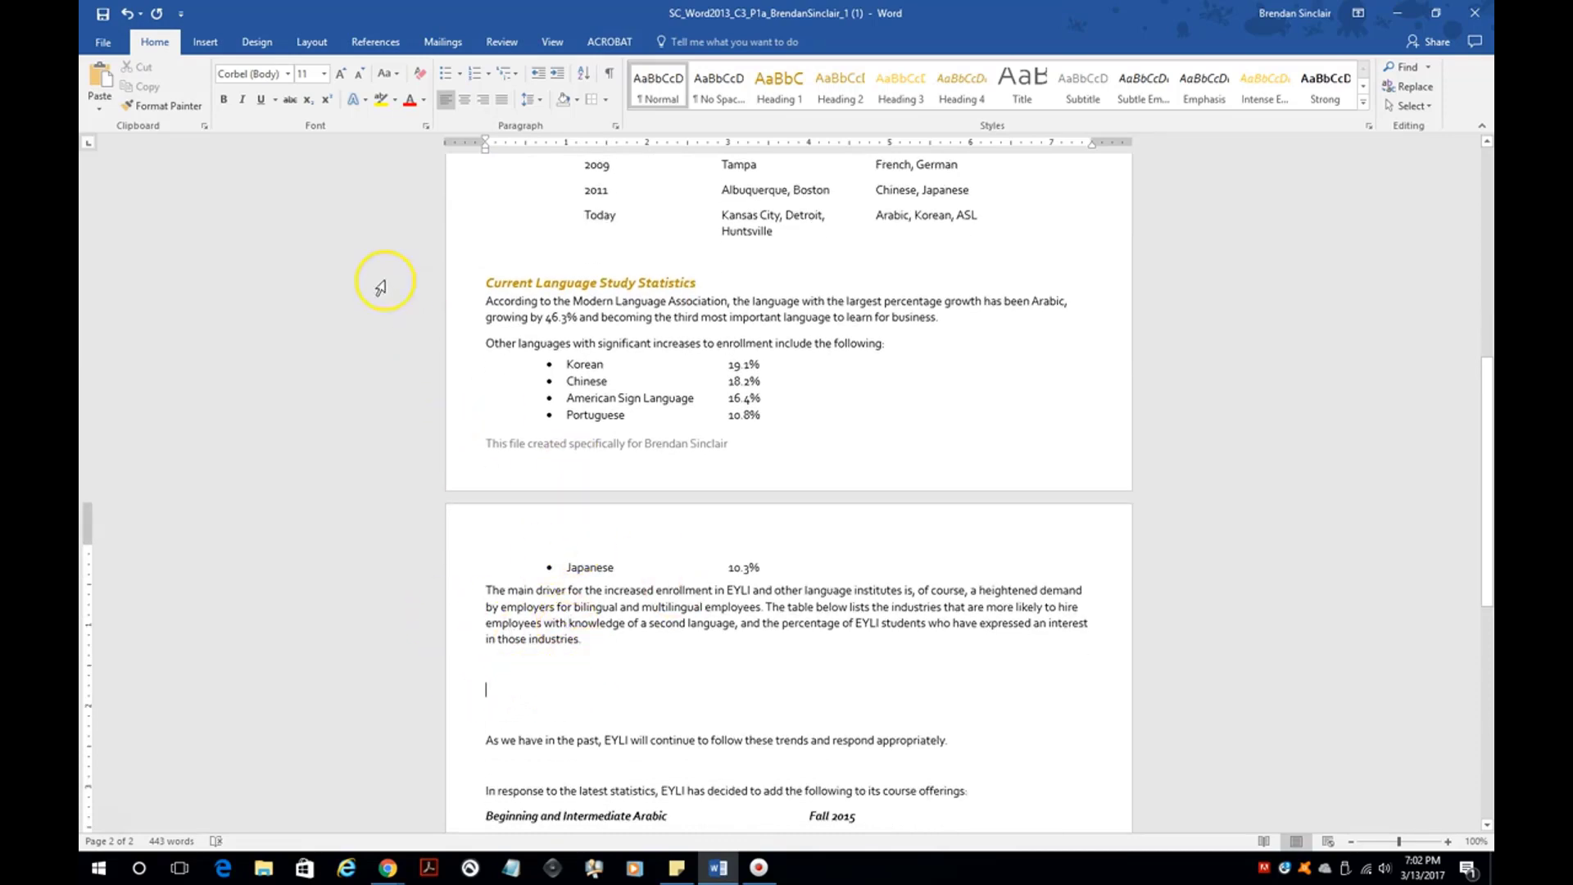
left_click(207, 44)
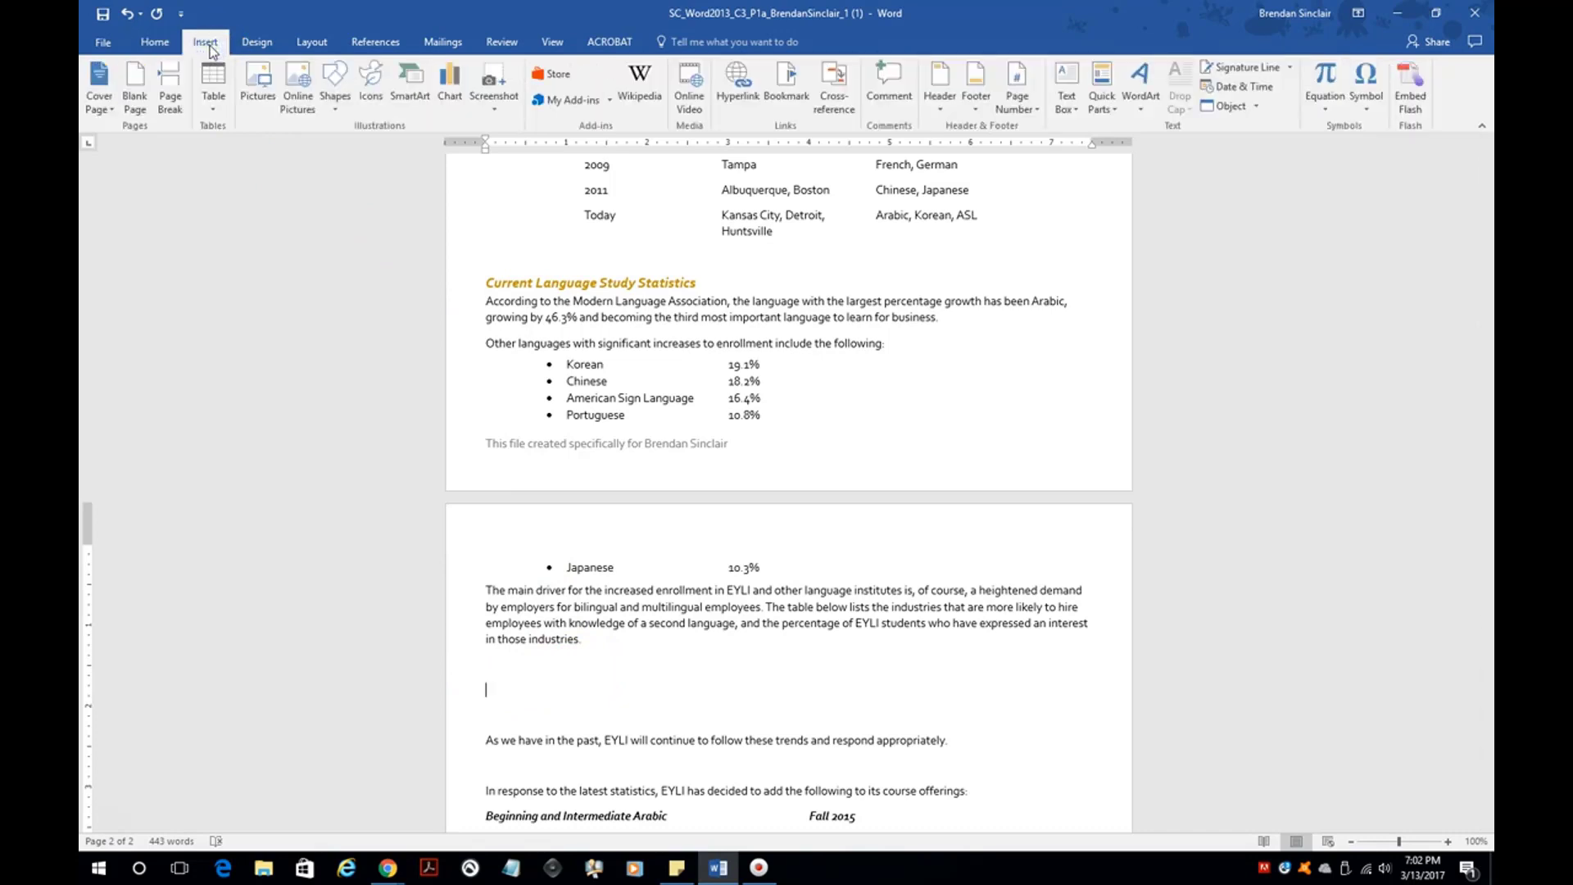
left_click(213, 110)
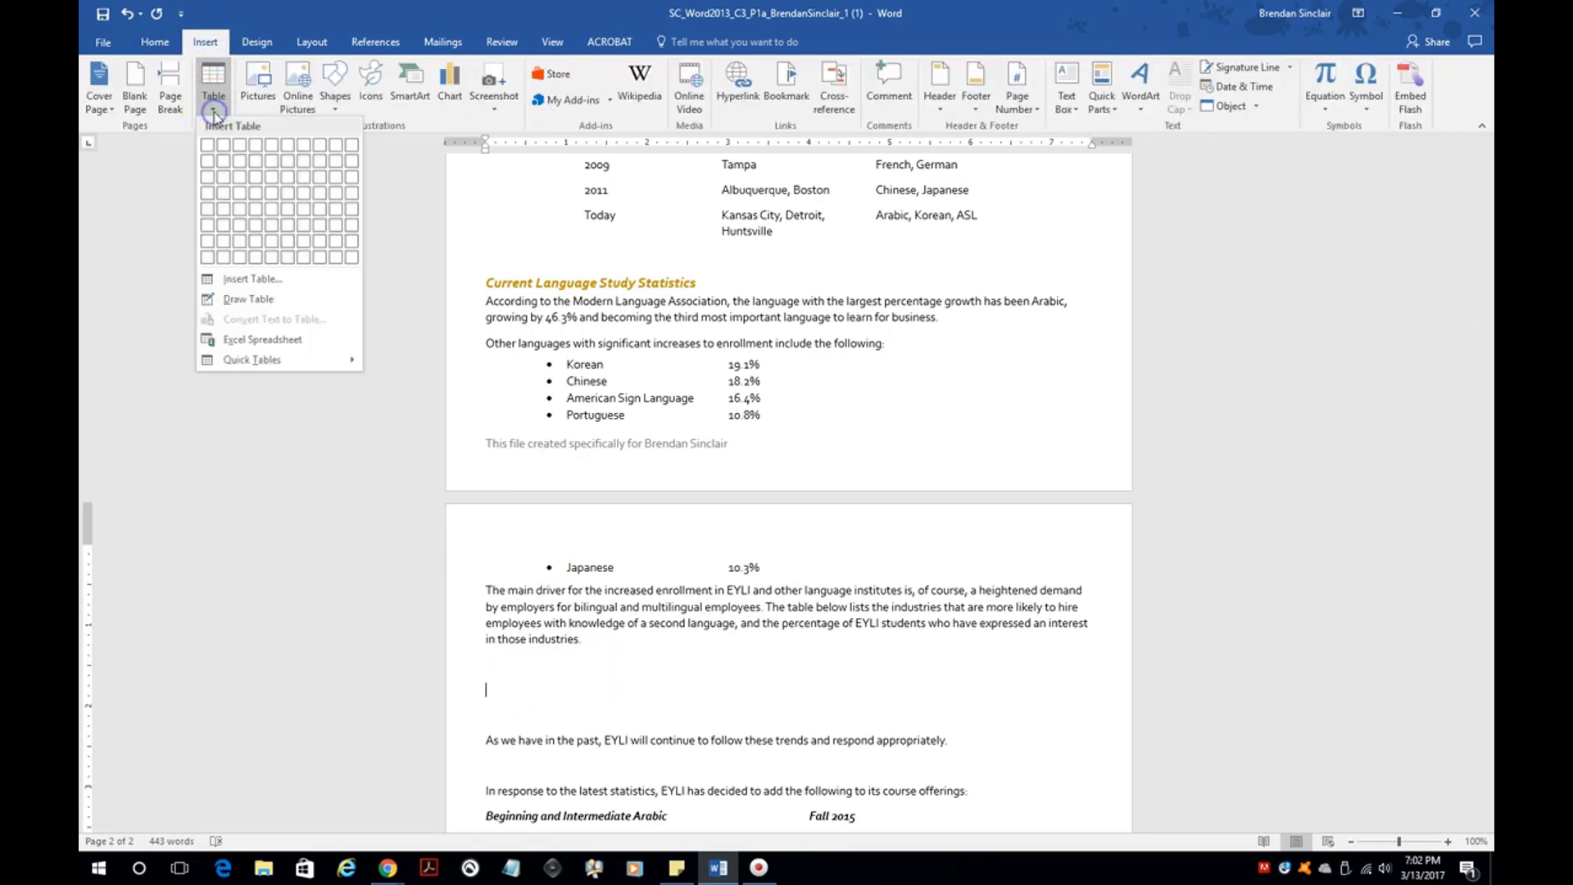
left_click(240, 176)
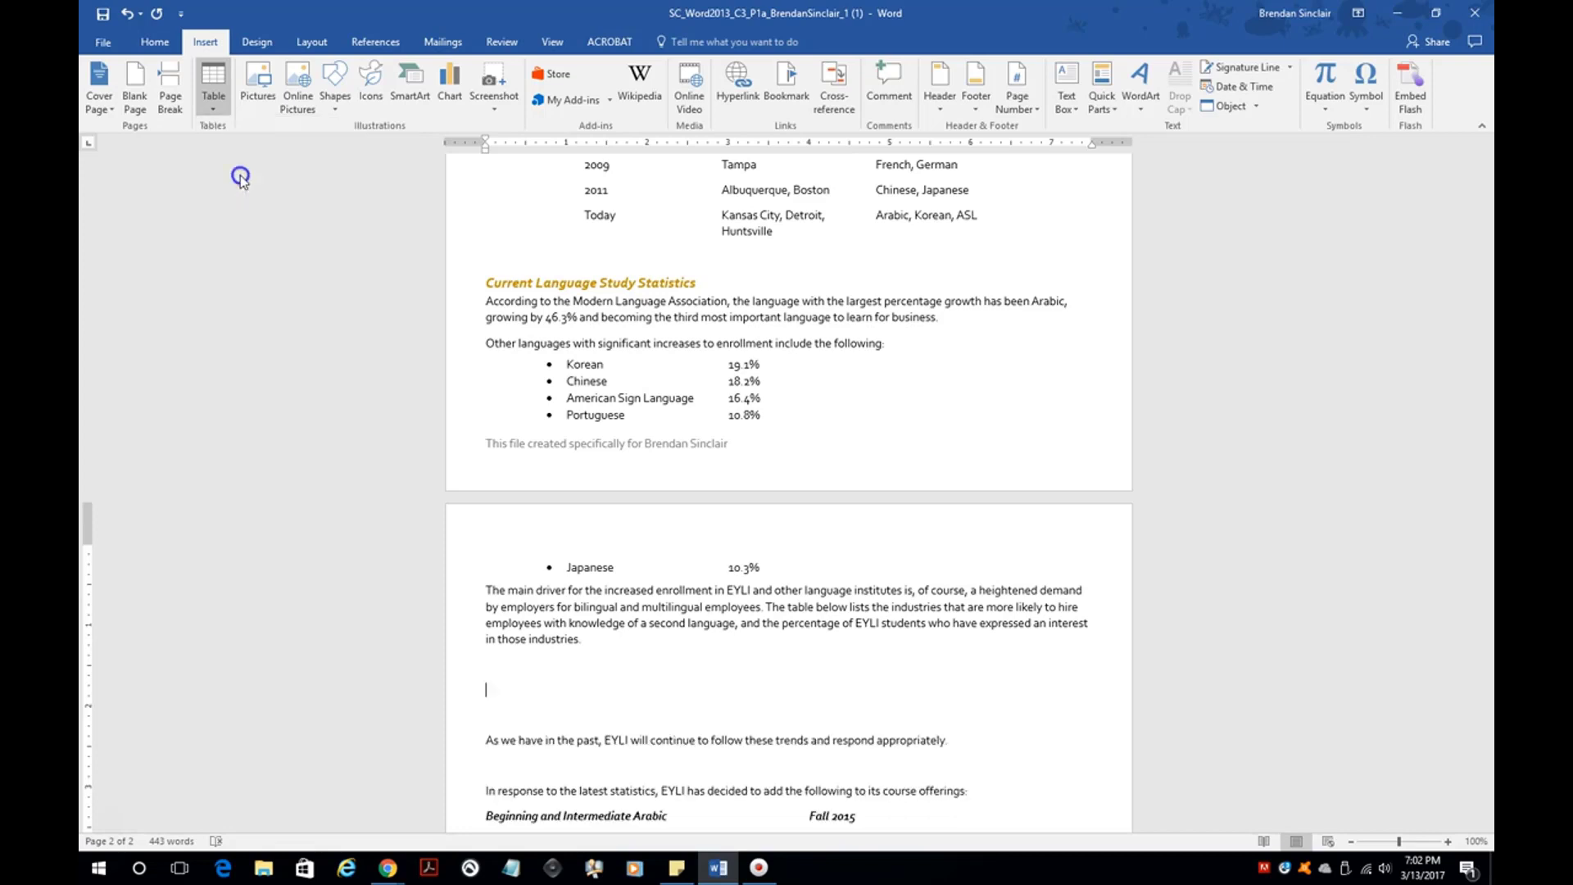
- Type asdf, asdf, adsfasdf and cvbm as placeholder text in the table cells
type("asdf")
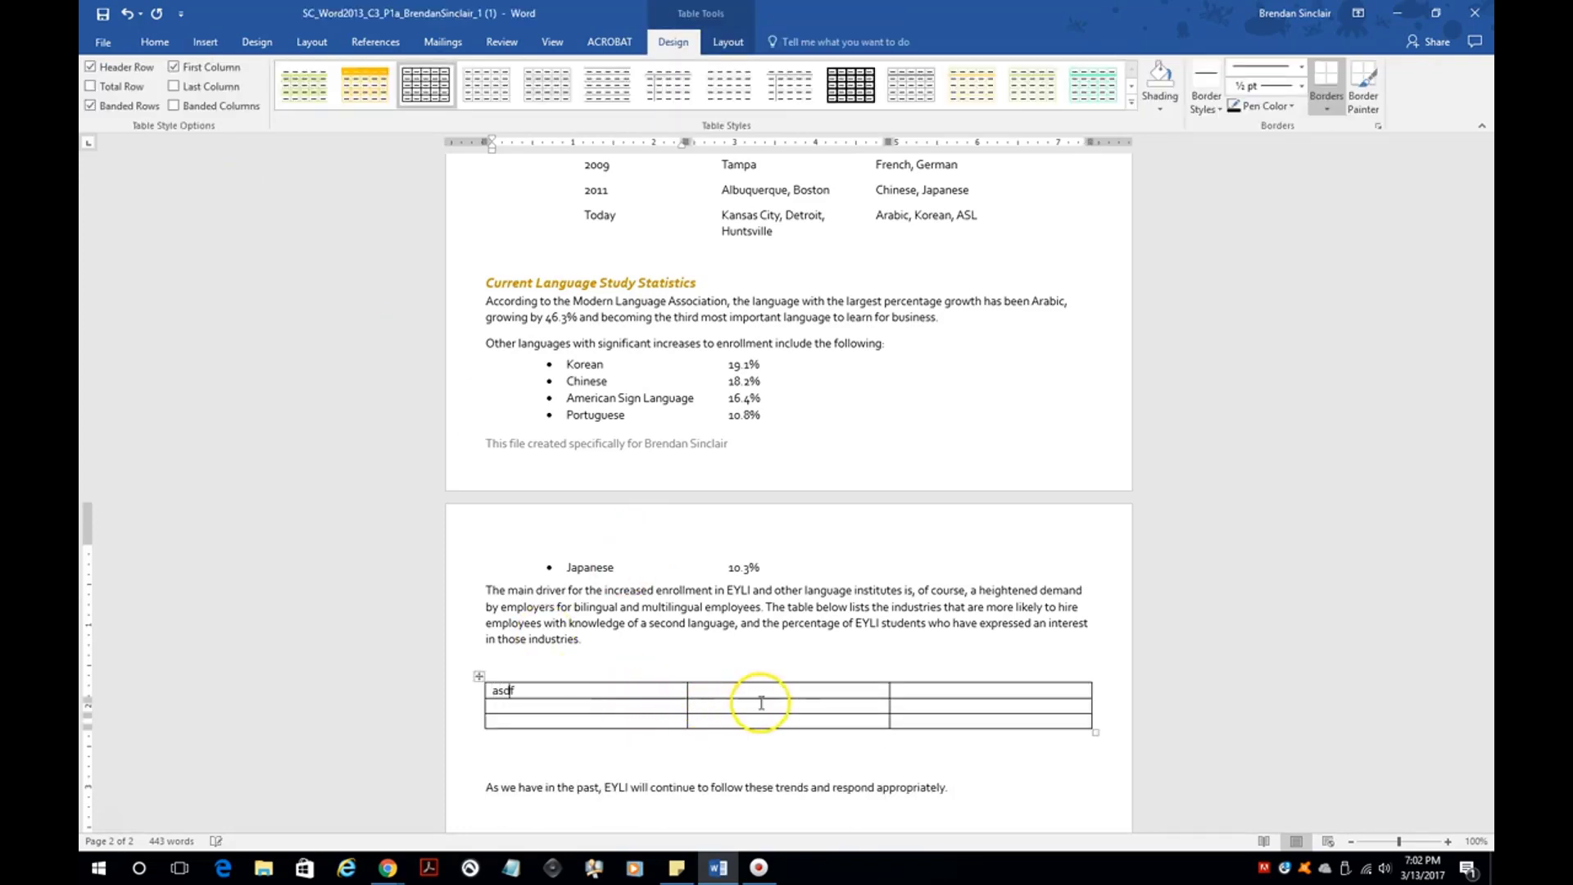
key("Down")
type("asdf")
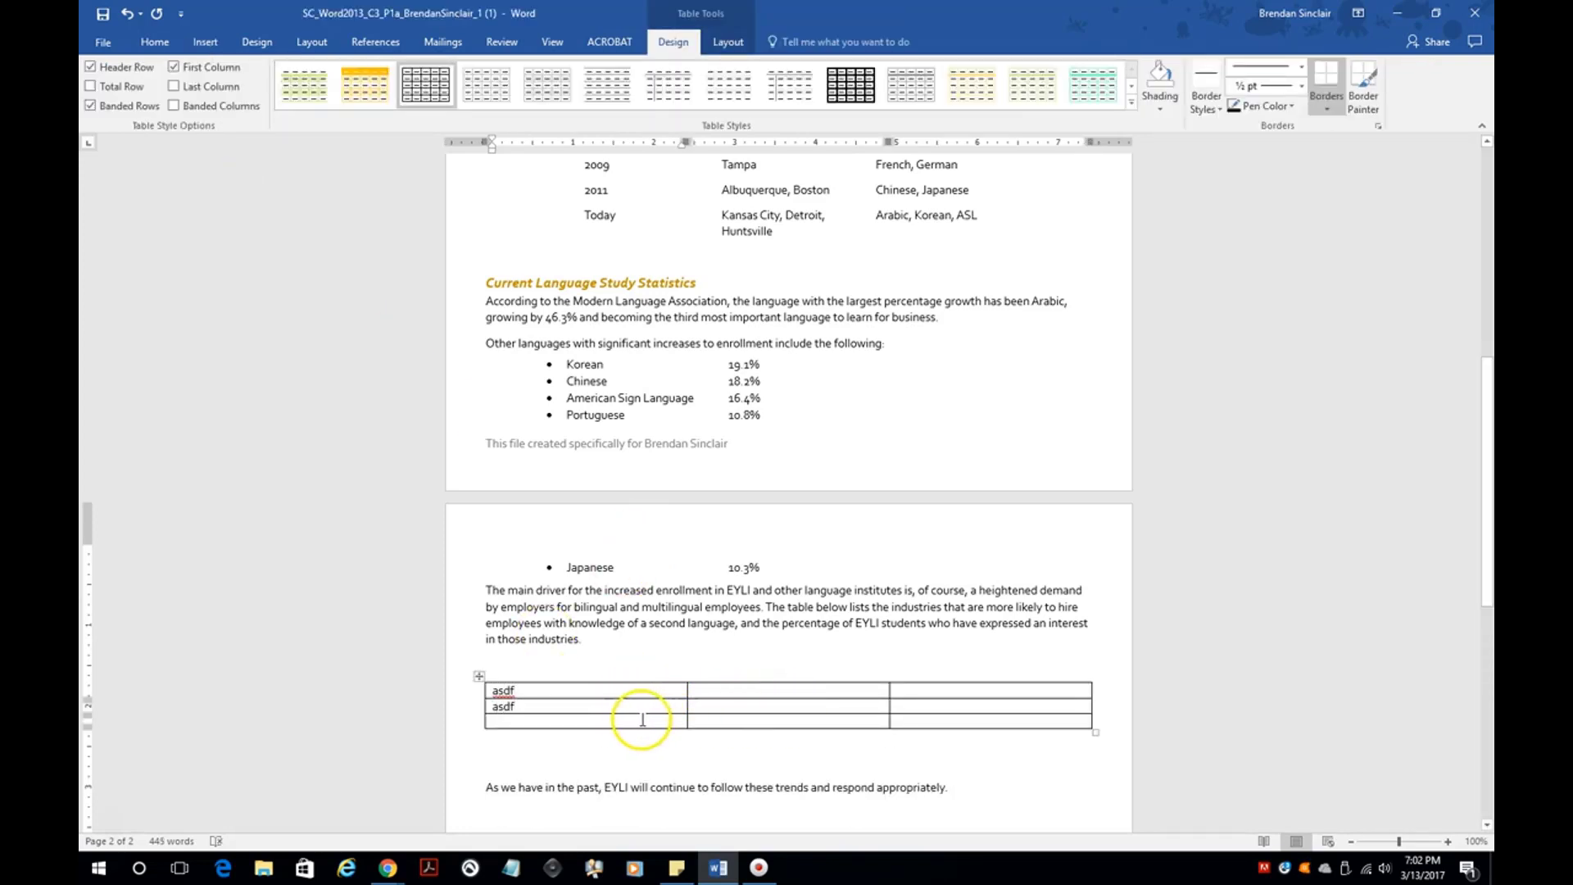
key("Tab")
left_click(761, 707)
type("adsfasdf")
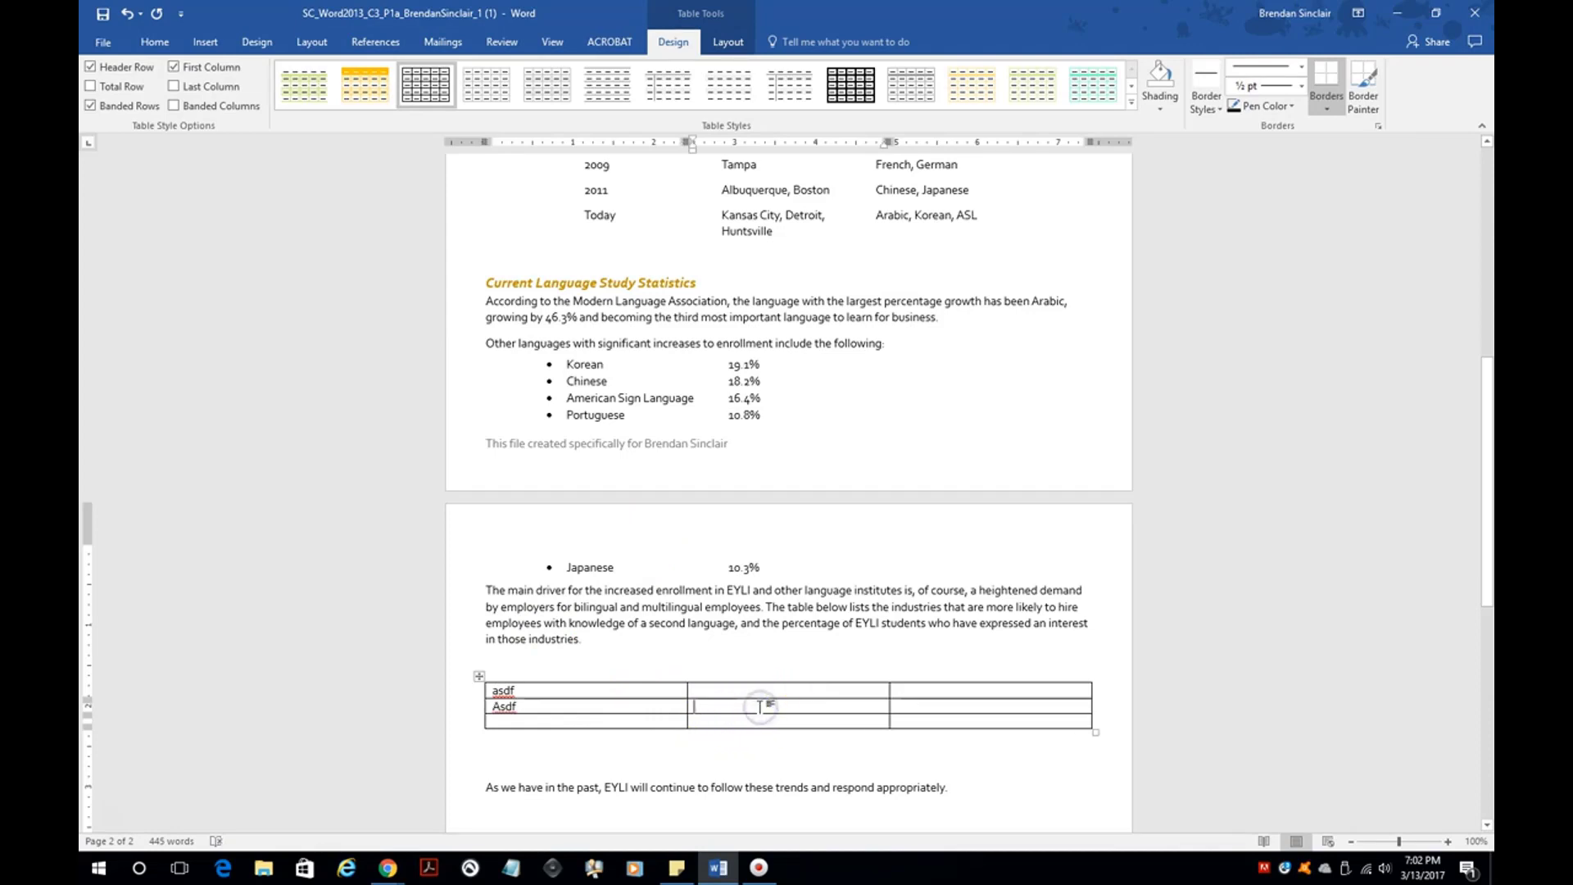
left_click(954, 707)
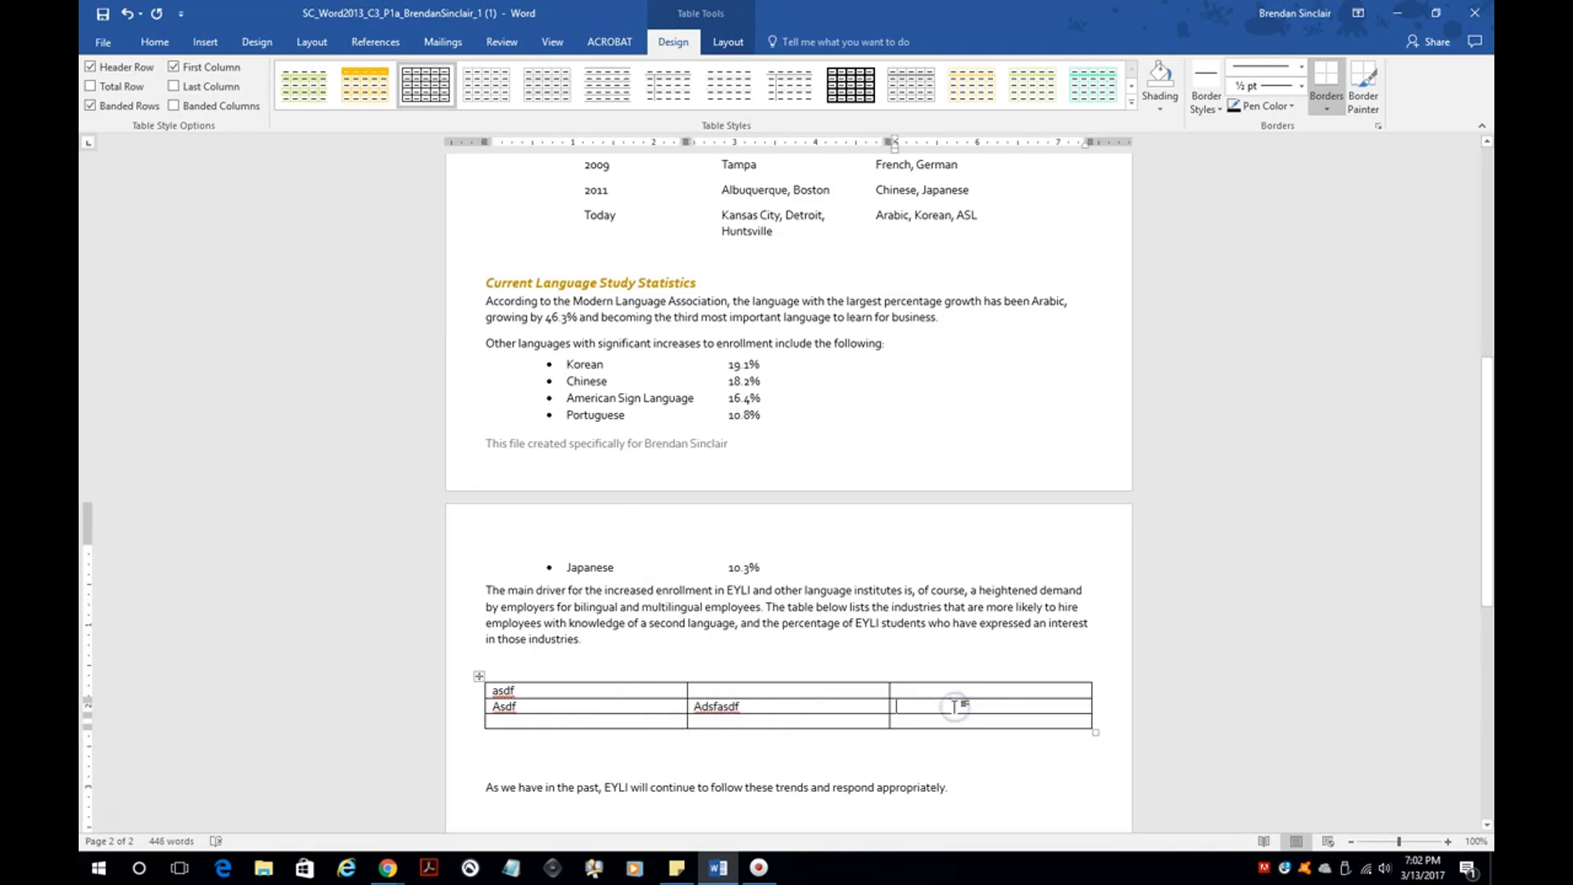
type("cvbm")
- Merge the first table row into a single header cell with Merge Cells
left_click(806, 690)
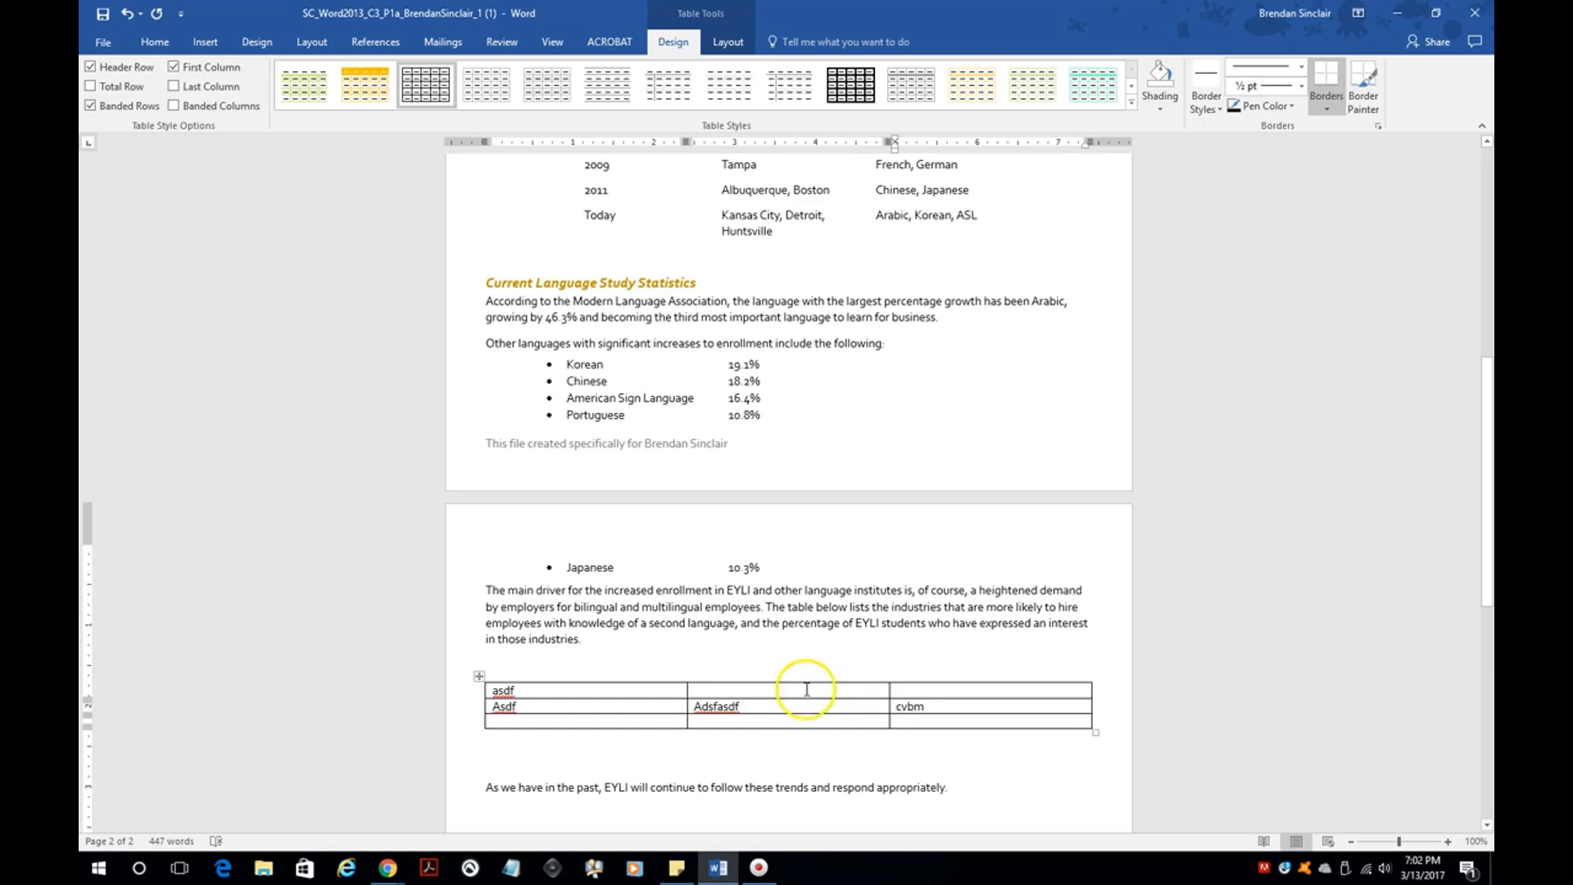
left_click(604, 690)
left_click(842, 689)
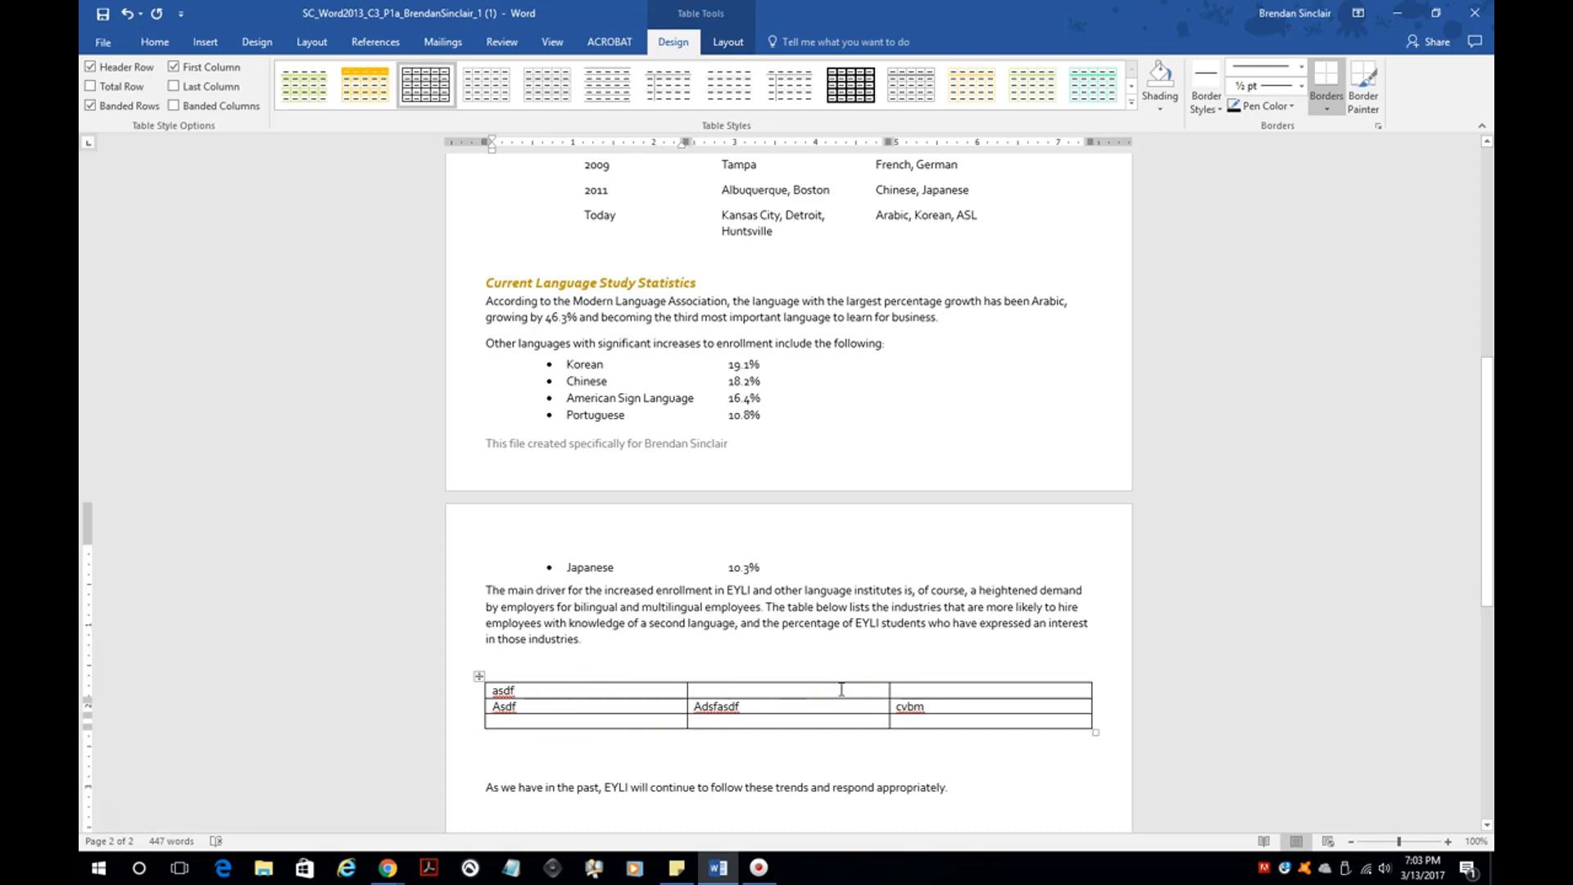
left_click_drag(625, 688, 967, 687)
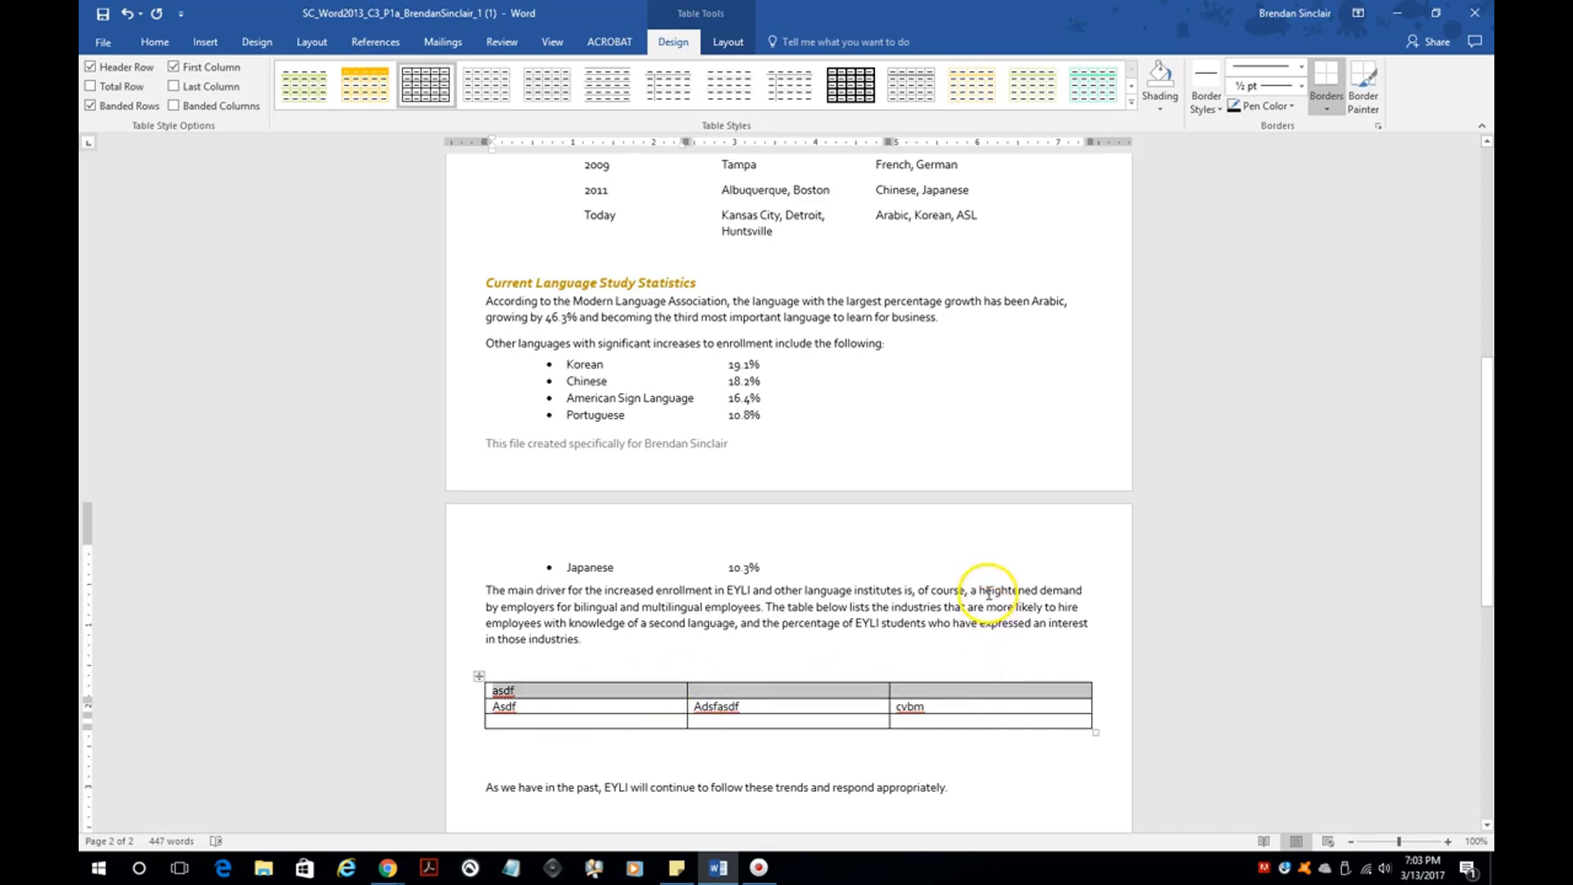
left_click(728, 43)
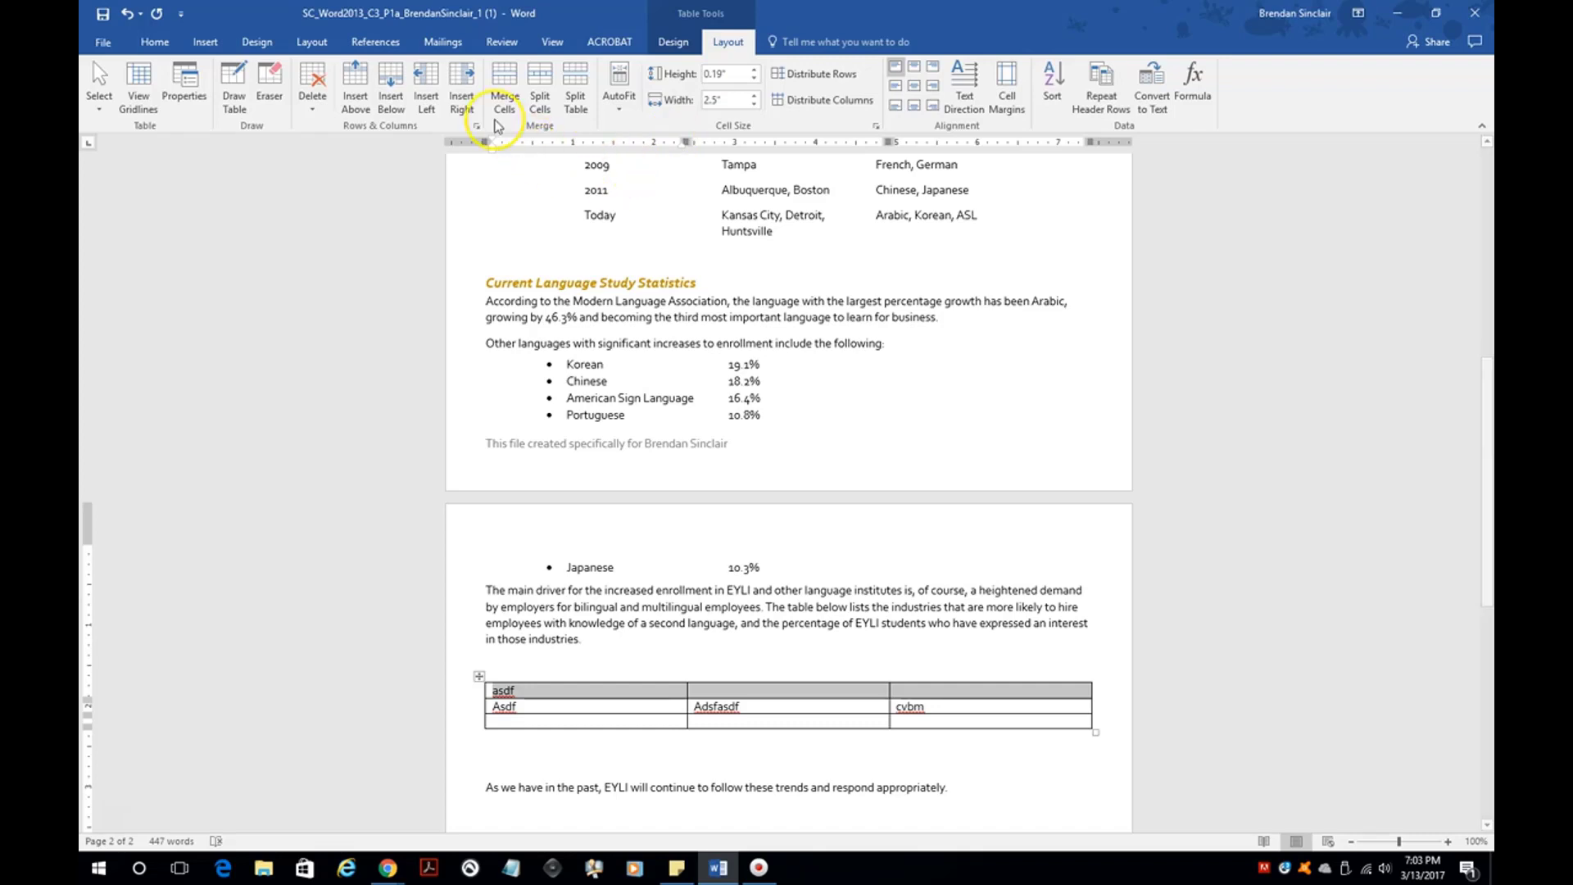
left_click(504, 100)
left_click(719, 698)
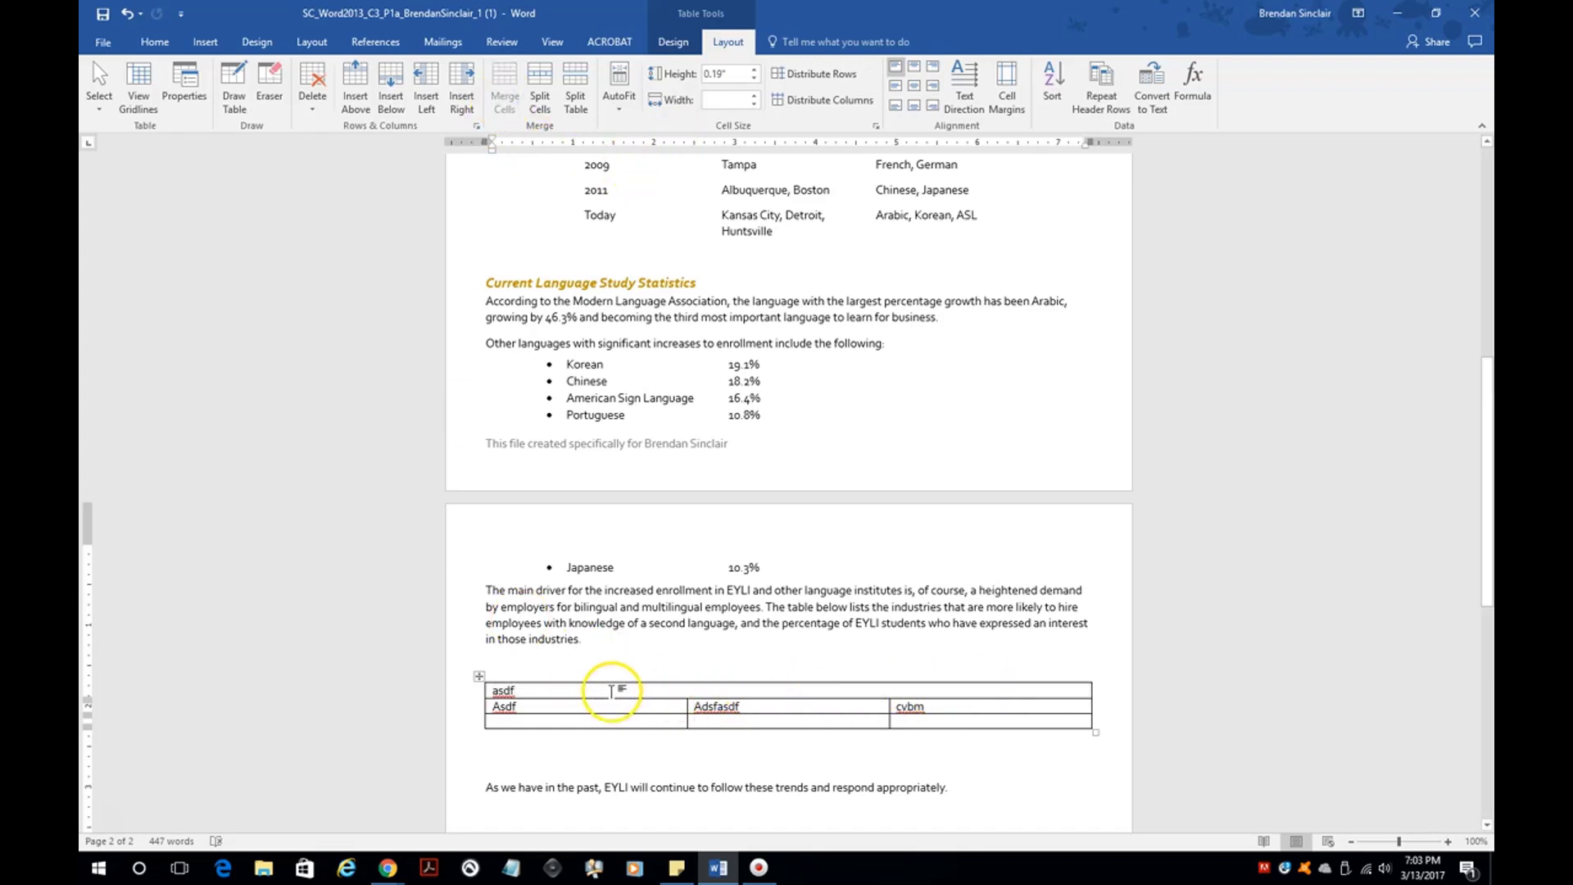
left_click(155, 42)
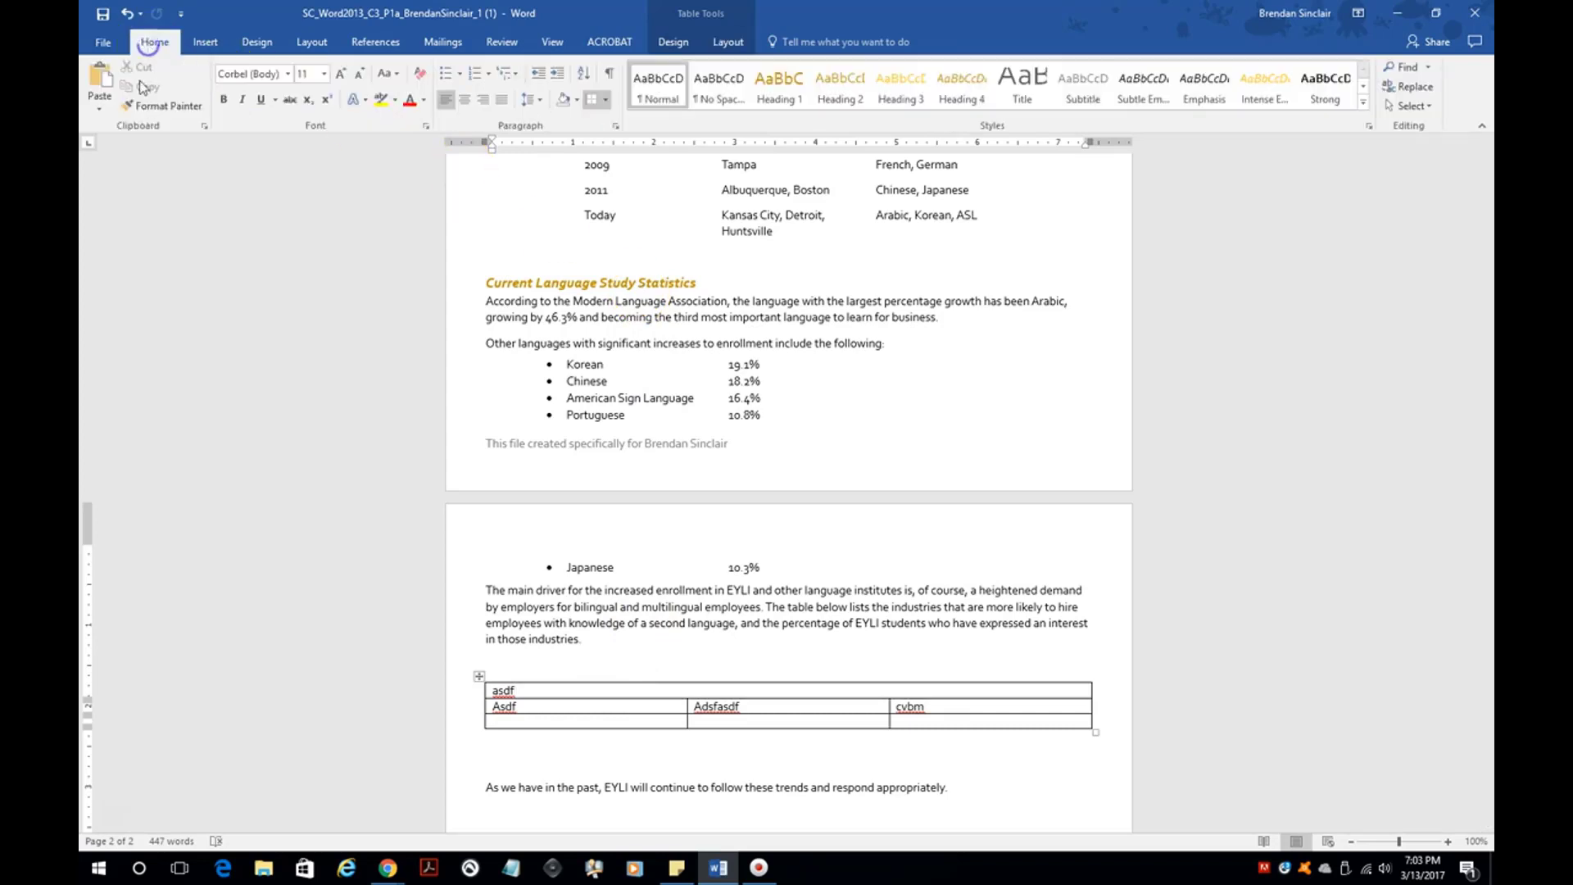
- Center the asdf header and make the selected table text 18 pt, bold and red
left_click(464, 101)
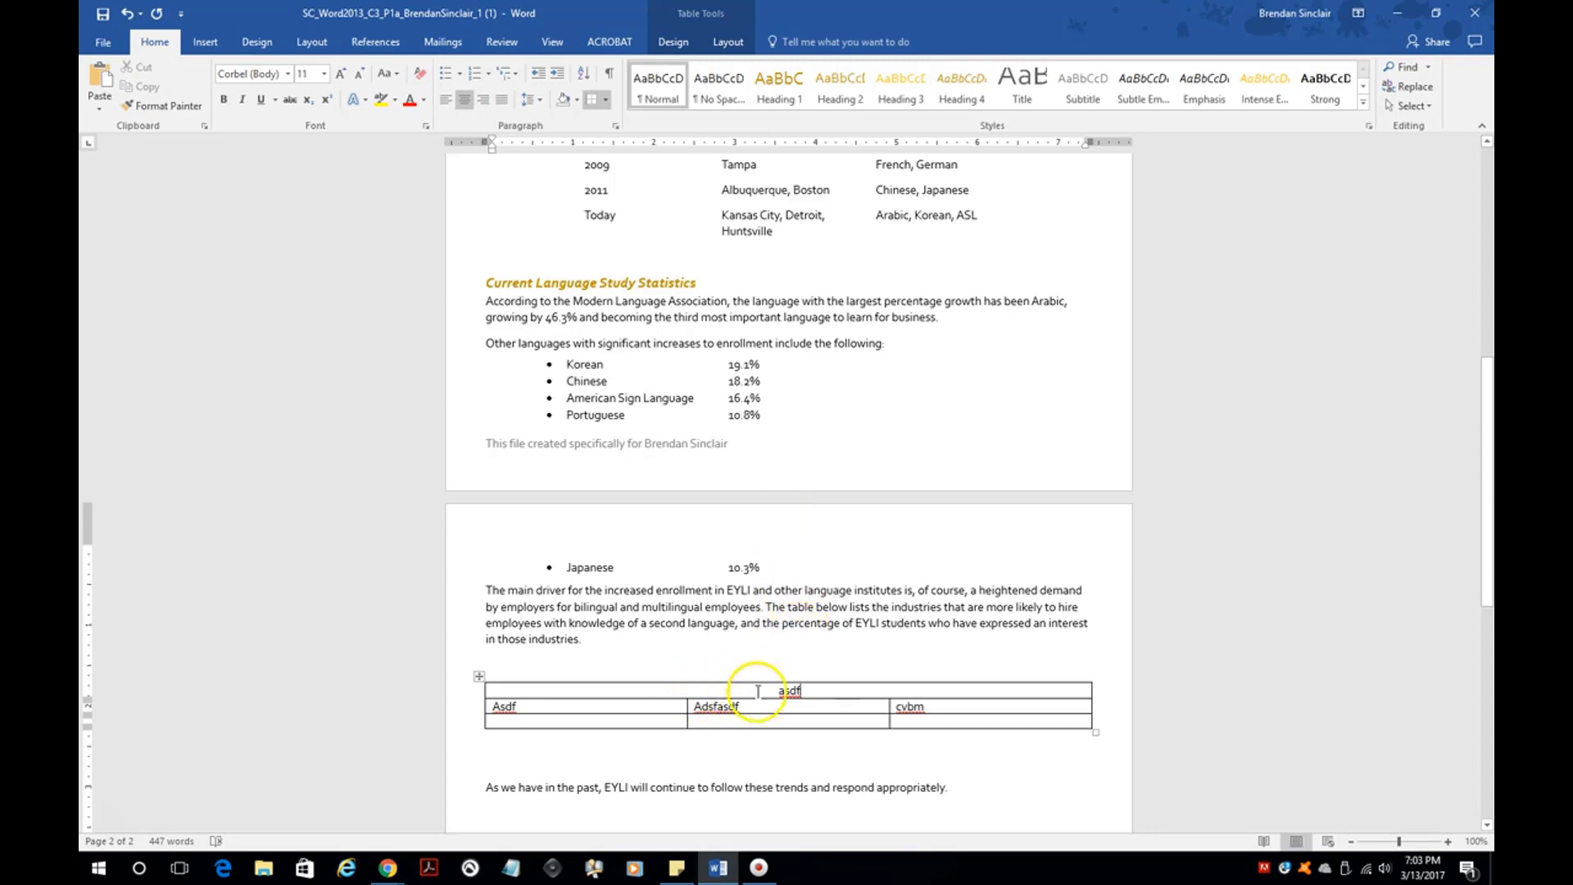
left_click_drag(748, 688, 835, 698)
left_click(288, 73)
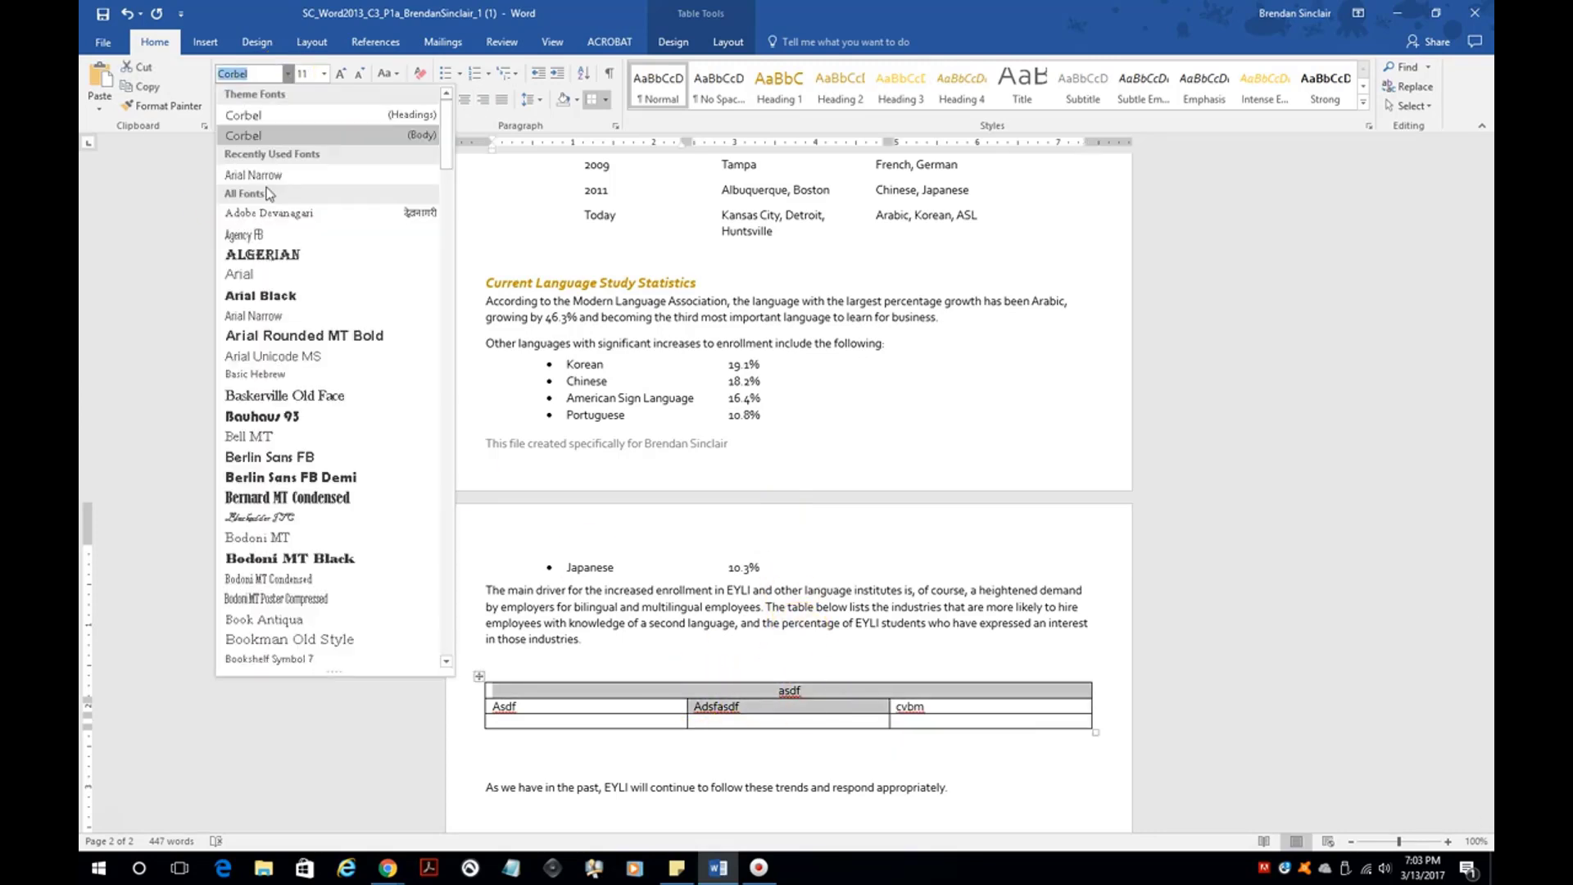
left_click(282, 135)
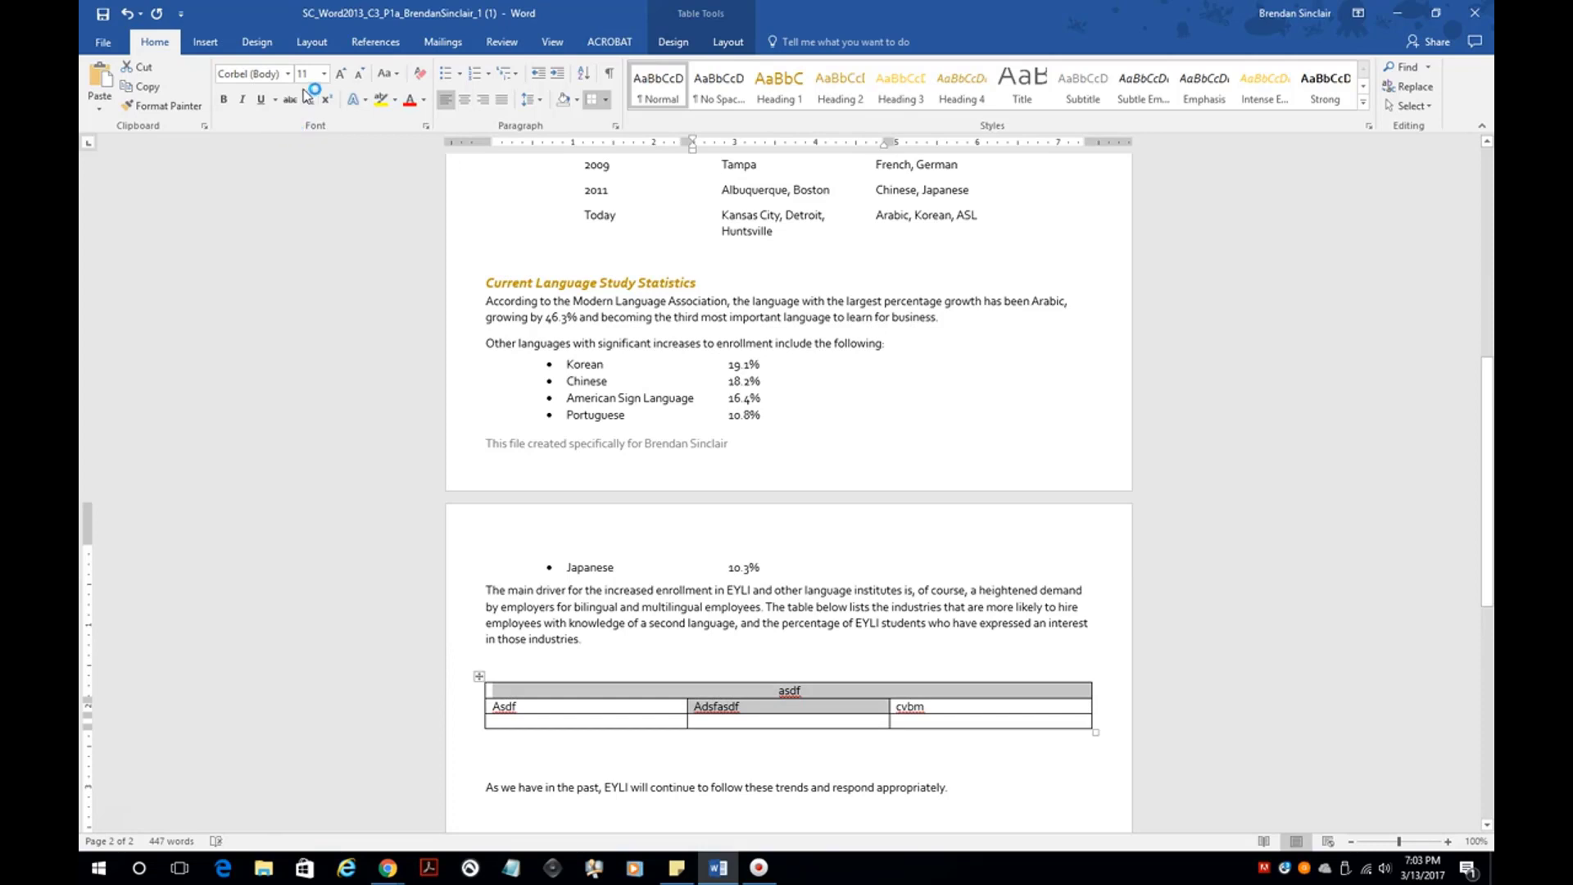
left_click(340, 74)
left_click(340, 73)
left_click(340, 73)
left_click(340, 74)
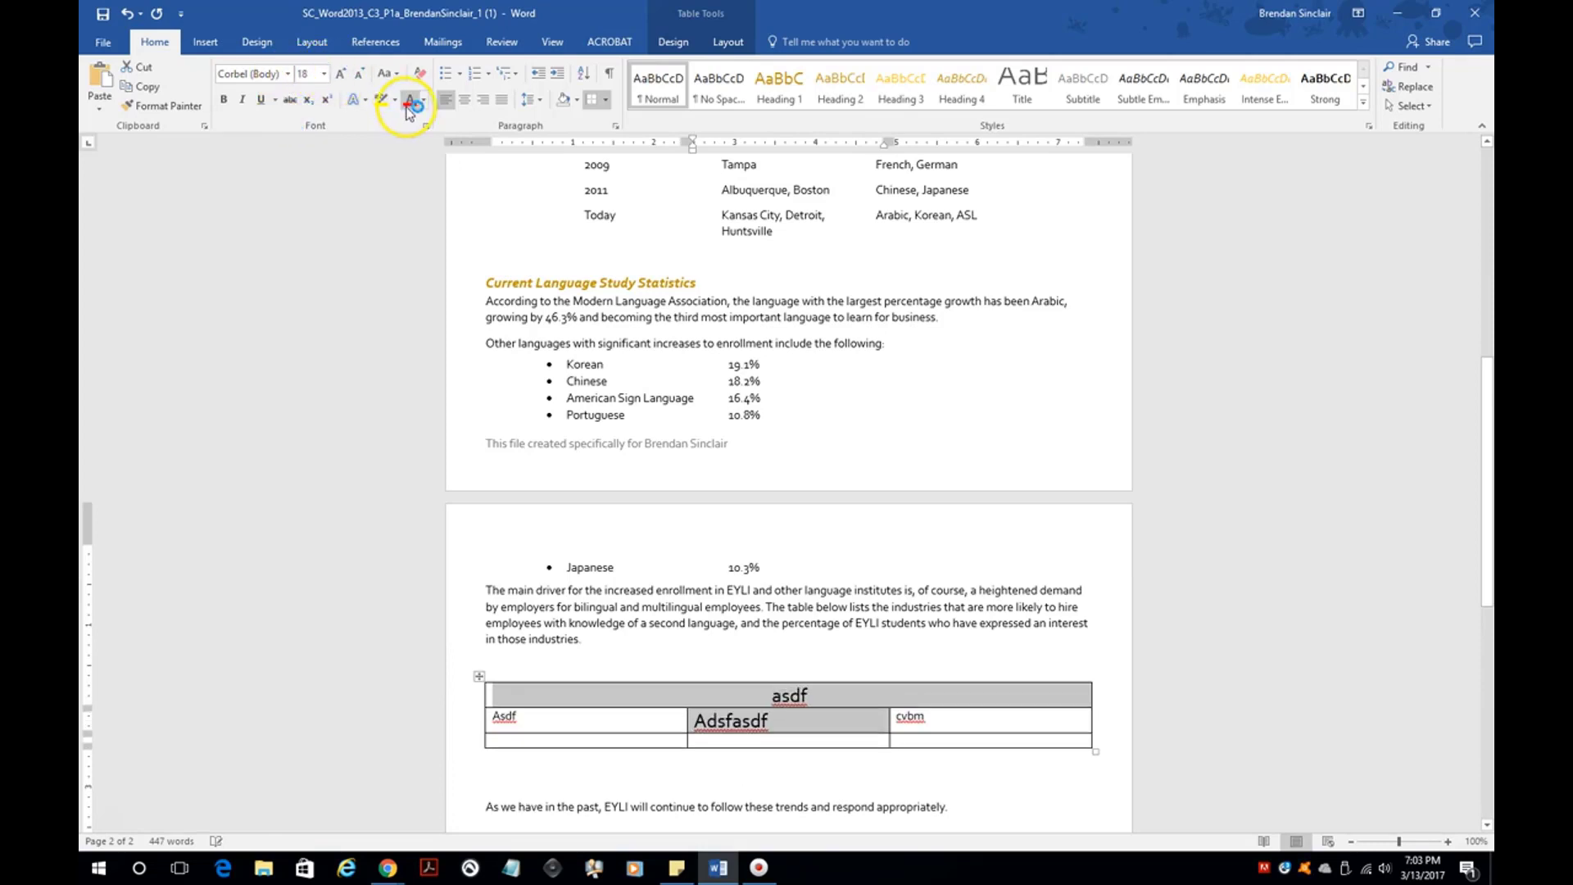
left_click(410, 103)
left_click(223, 100)
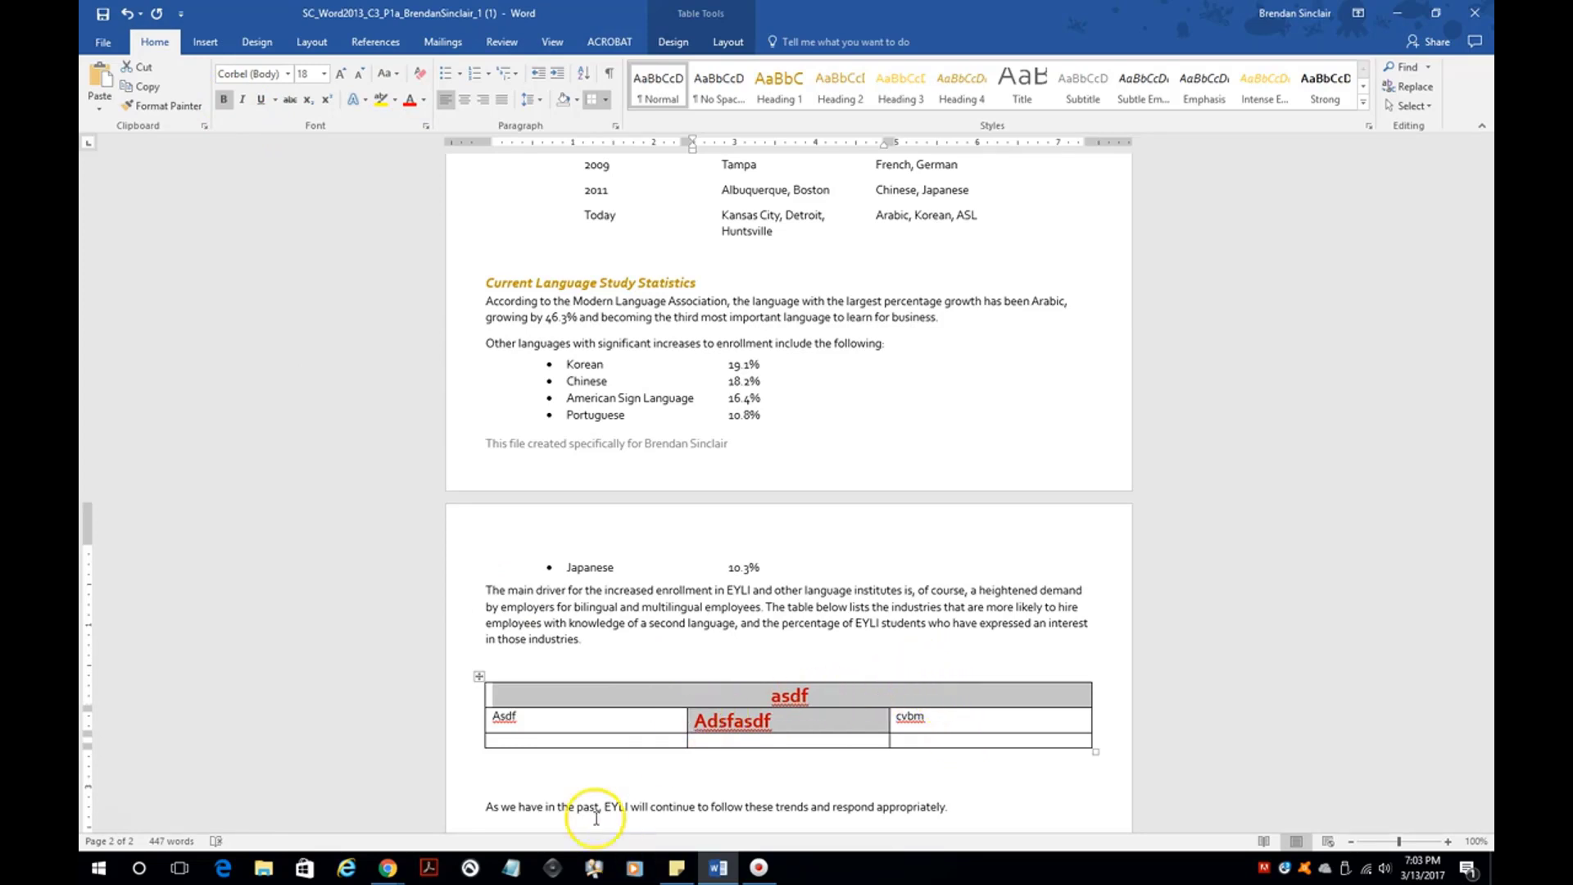
left_click(481, 679)
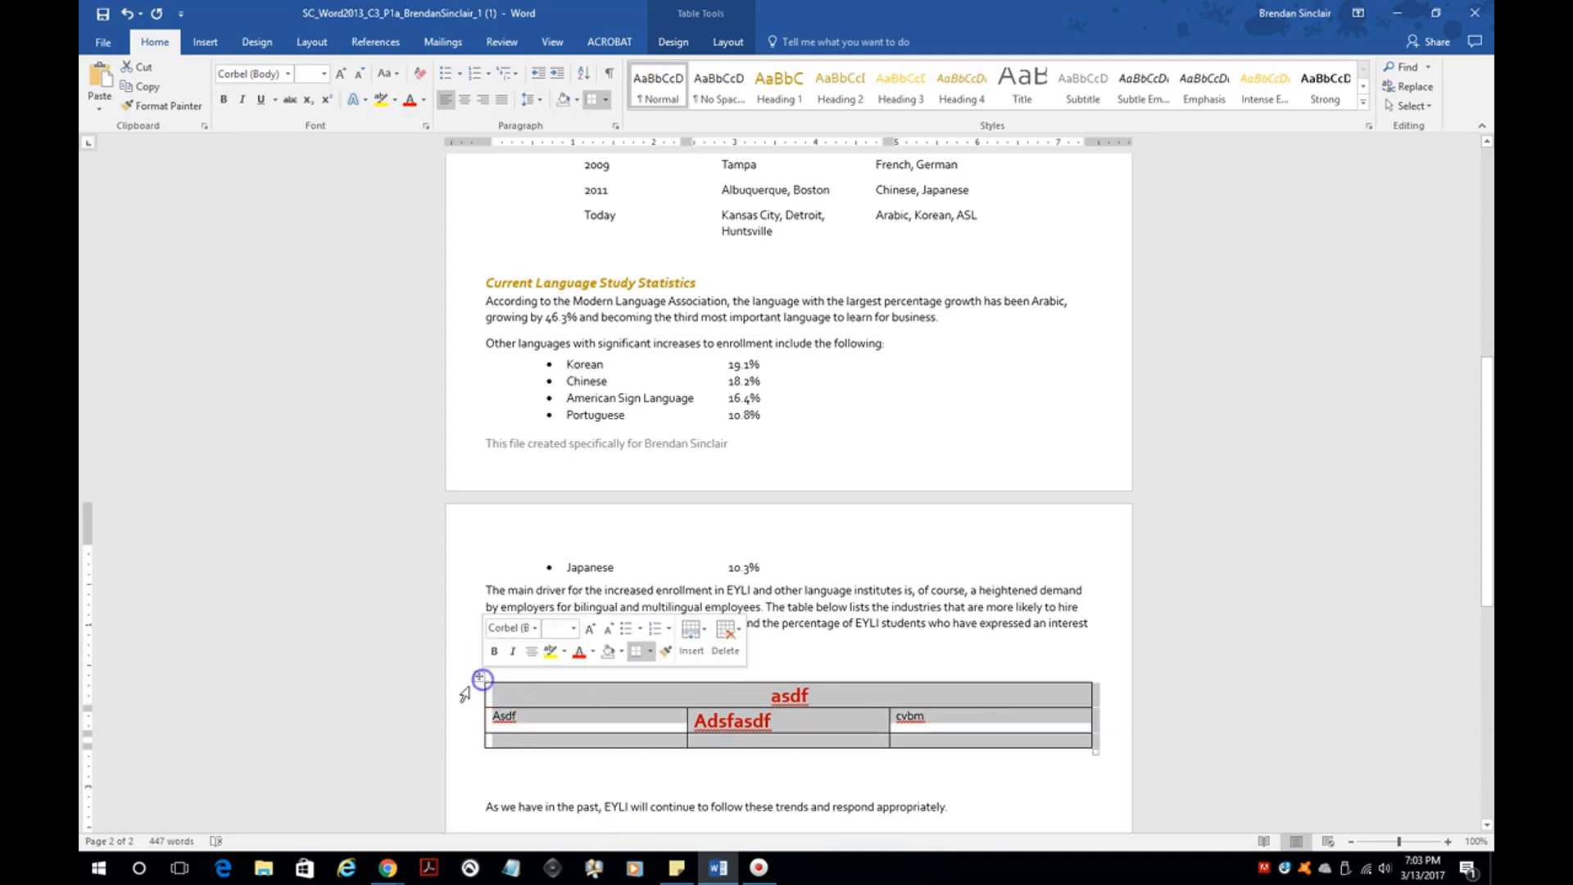
- Shrink the table with AutoFit Contents
left_click(731, 45)
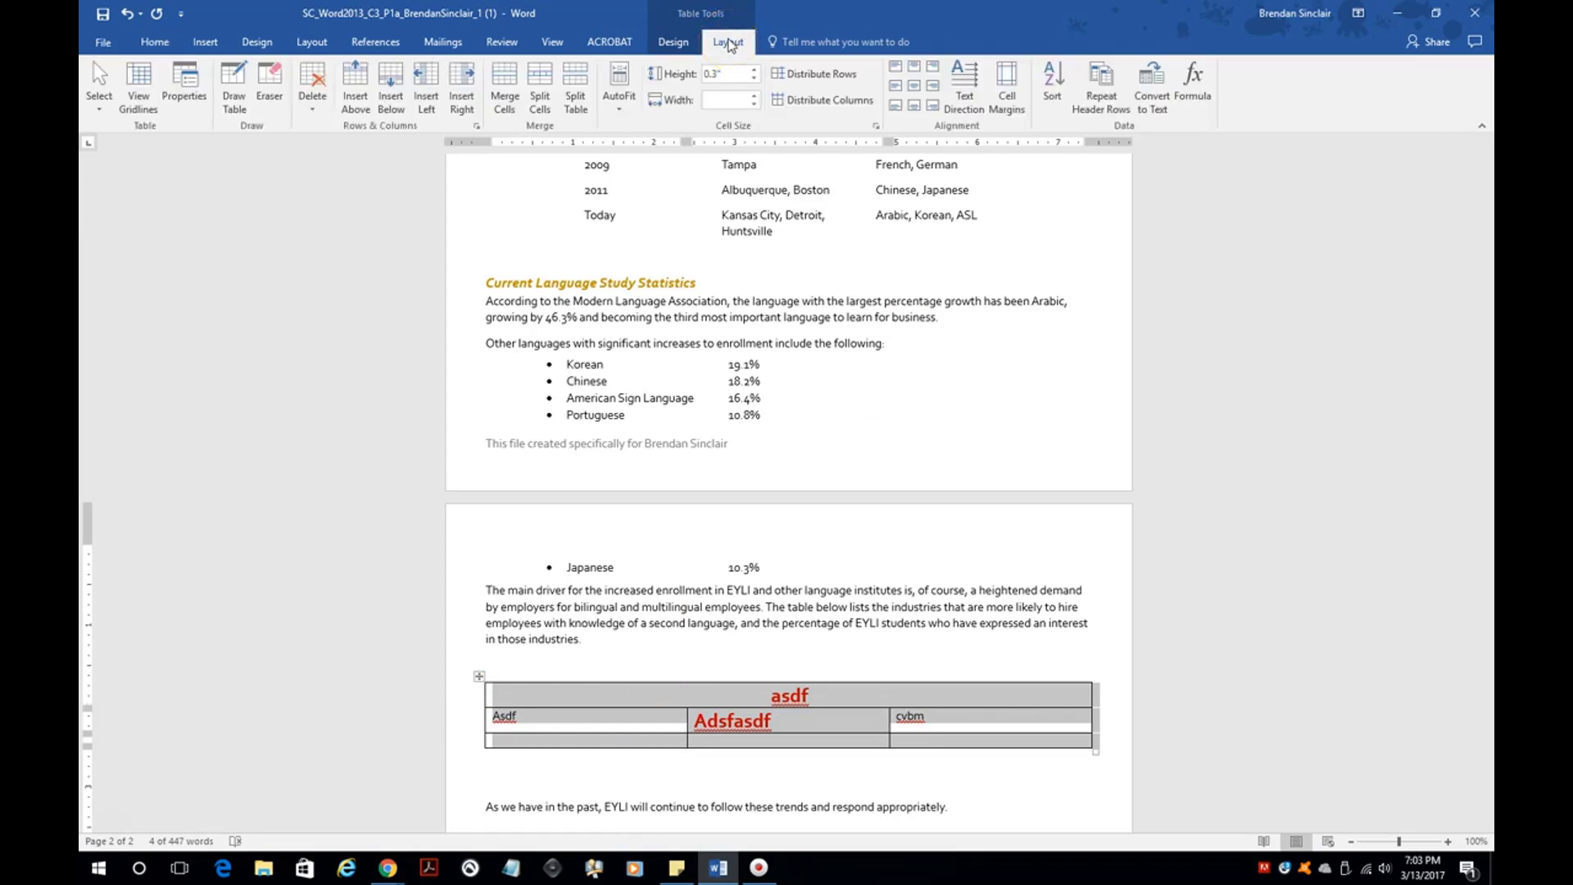
left_click(627, 113)
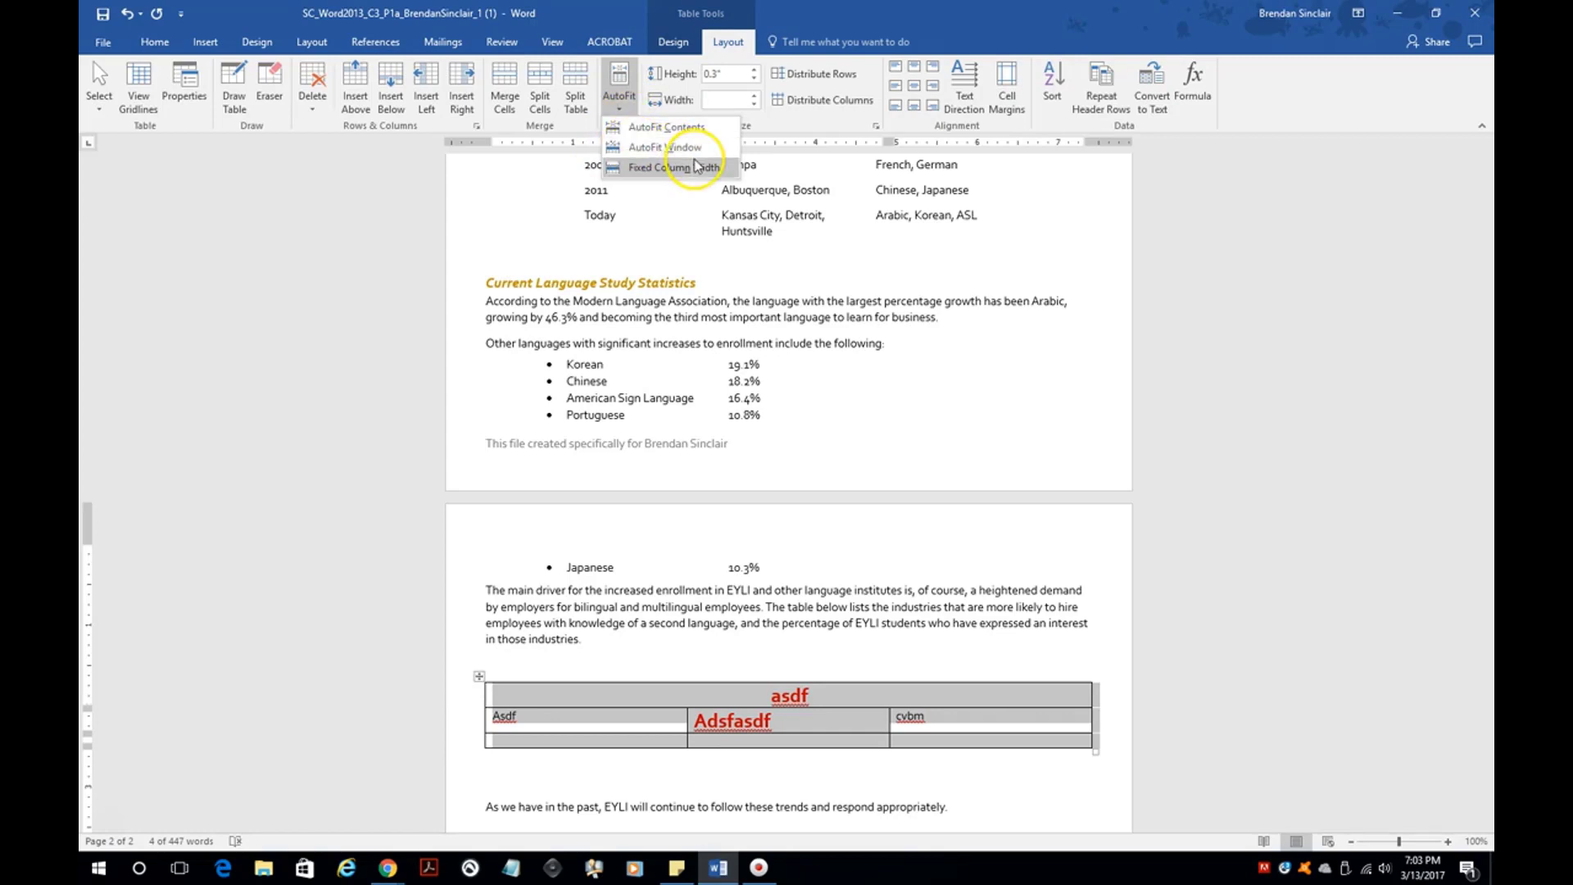
left_click(721, 133)
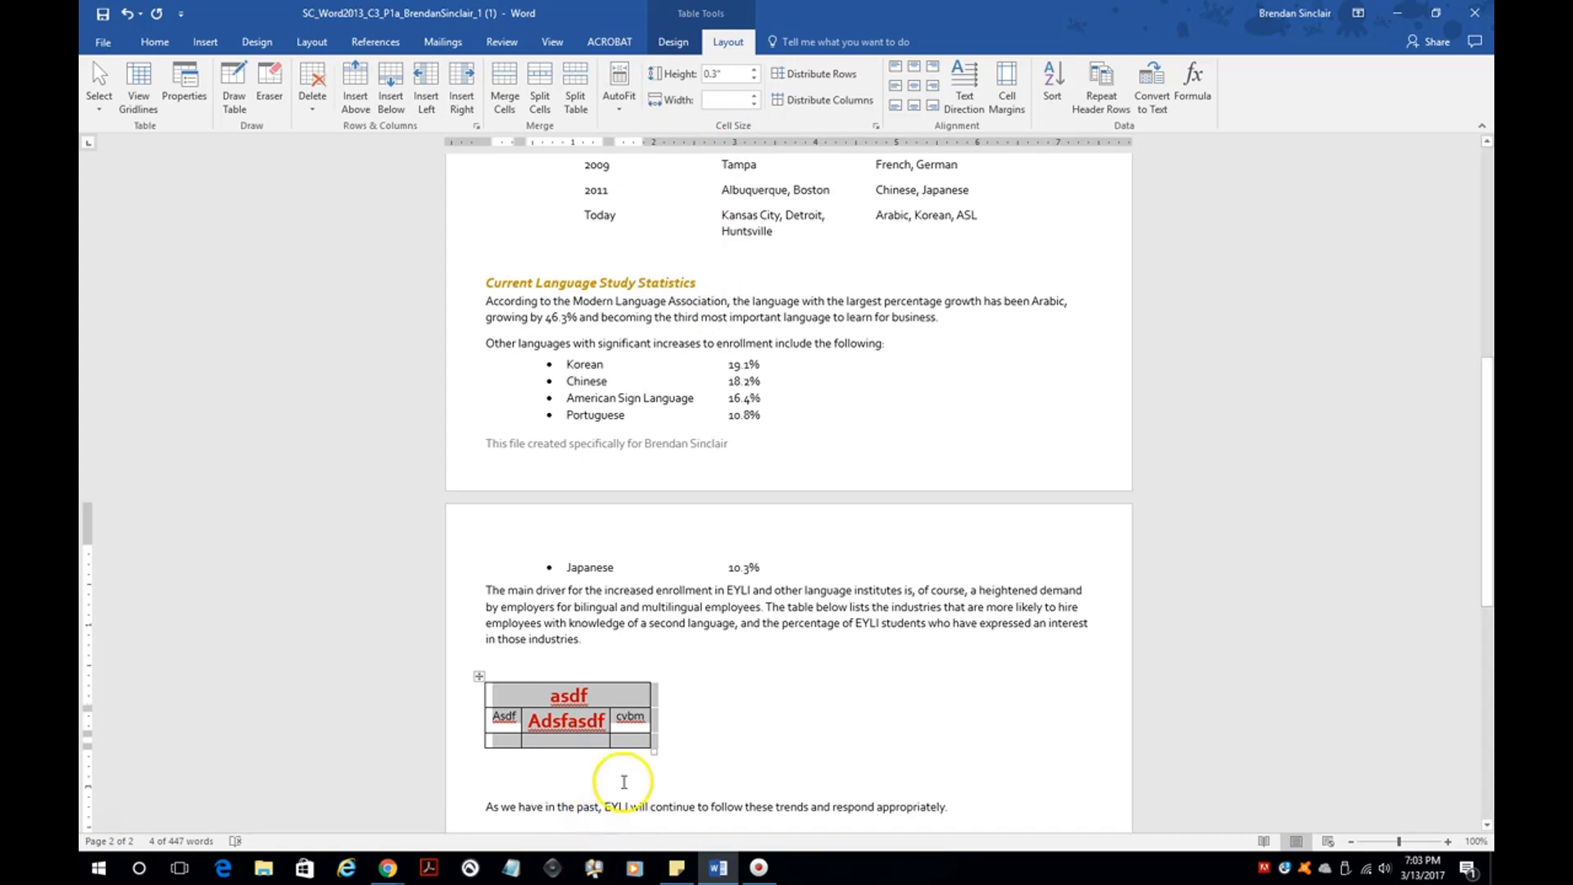
left_click(795, 705)
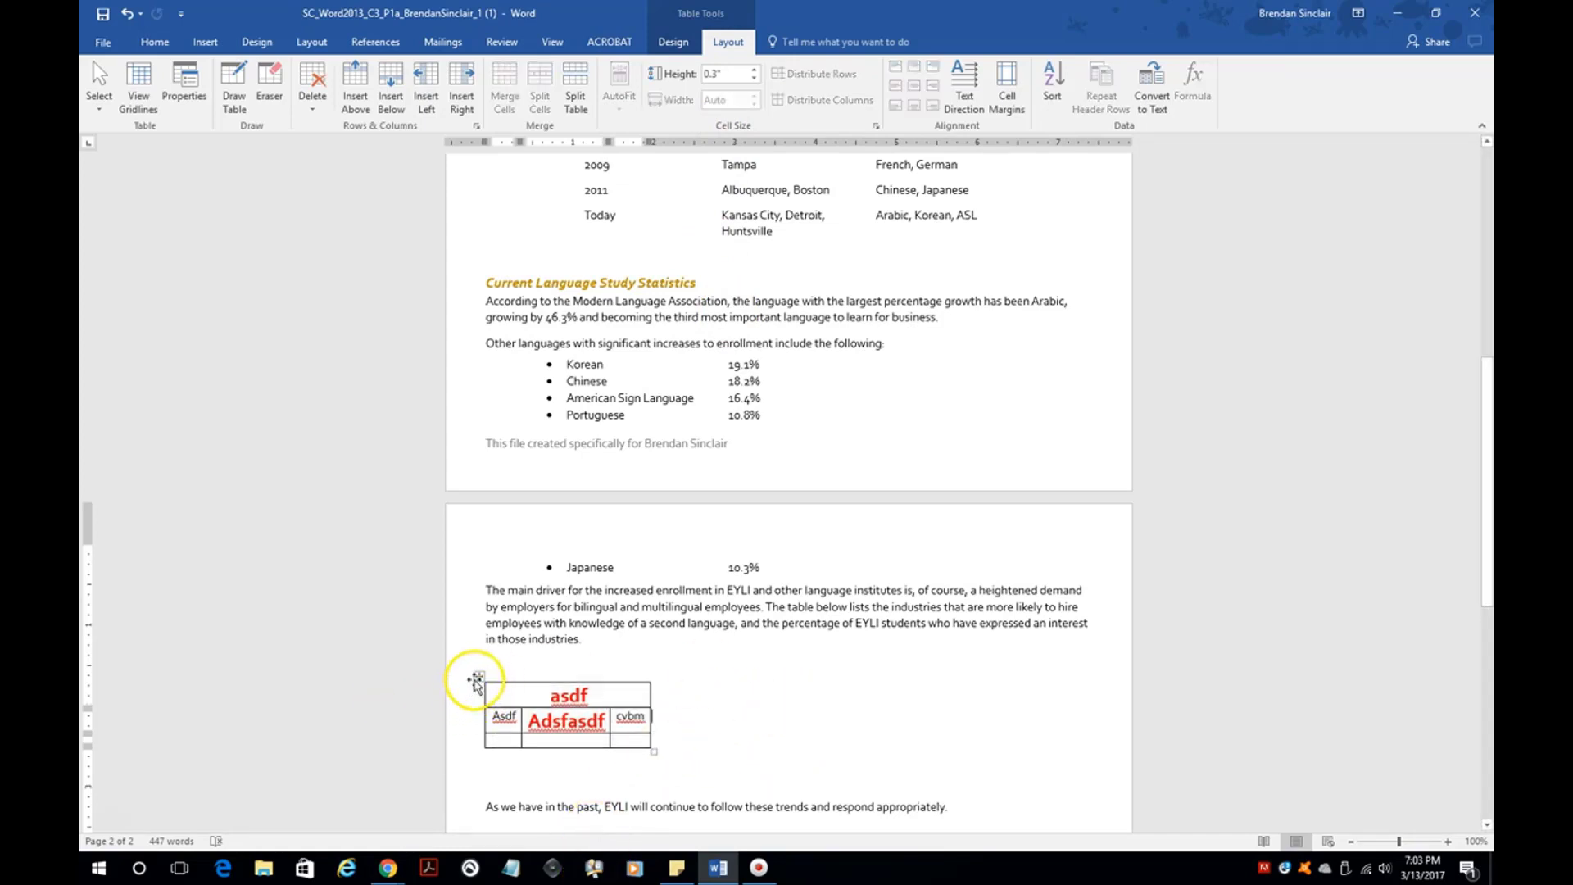
- Center the whole table on the page
left_click(480, 677)
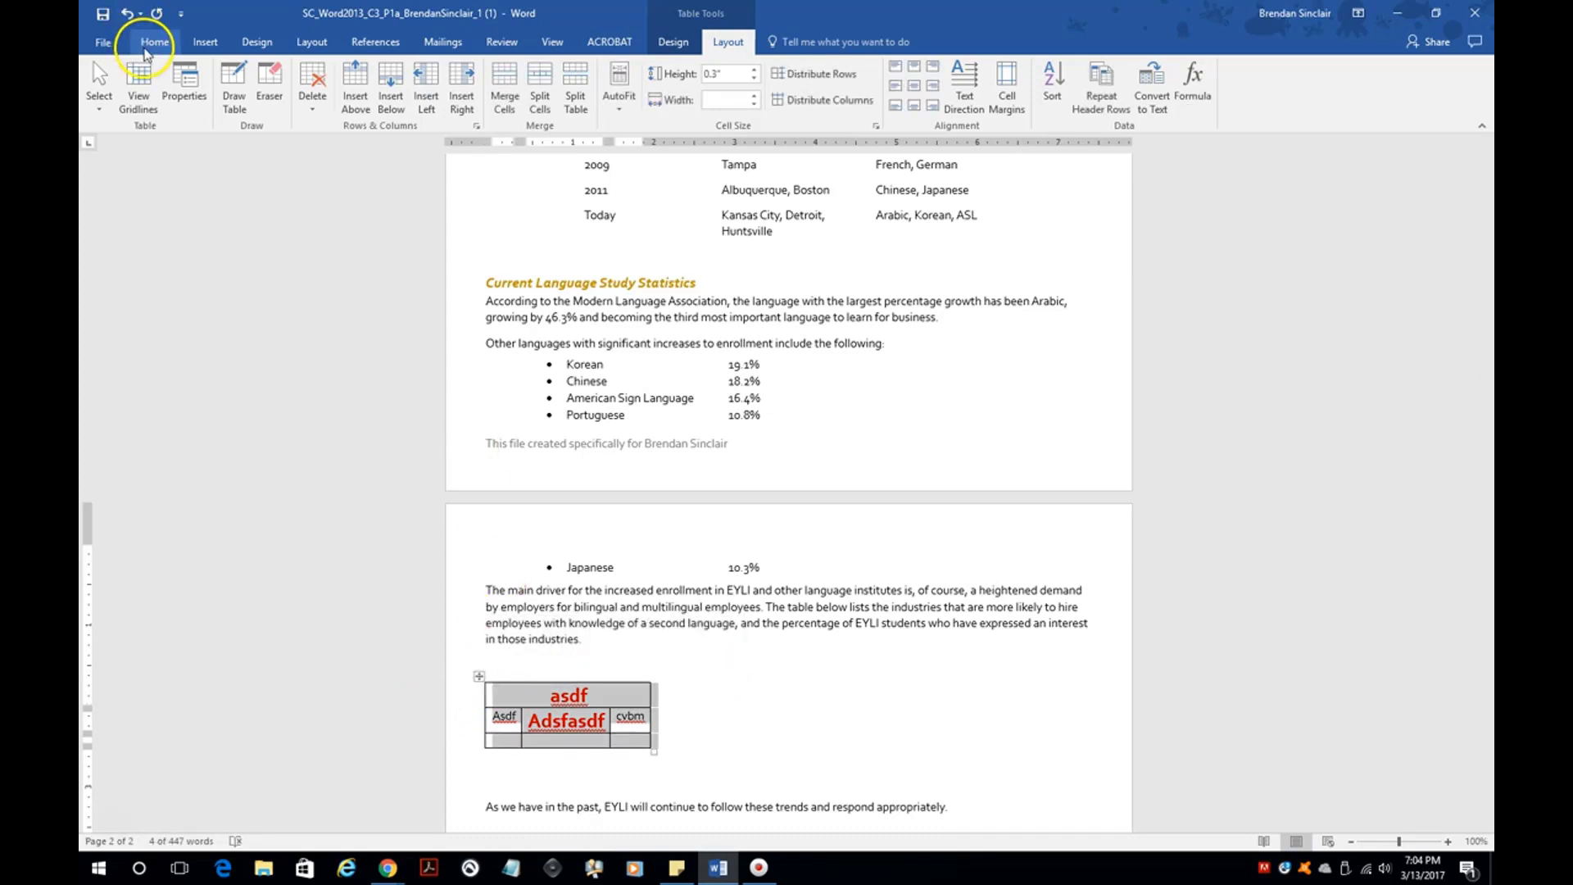
left_click(153, 42)
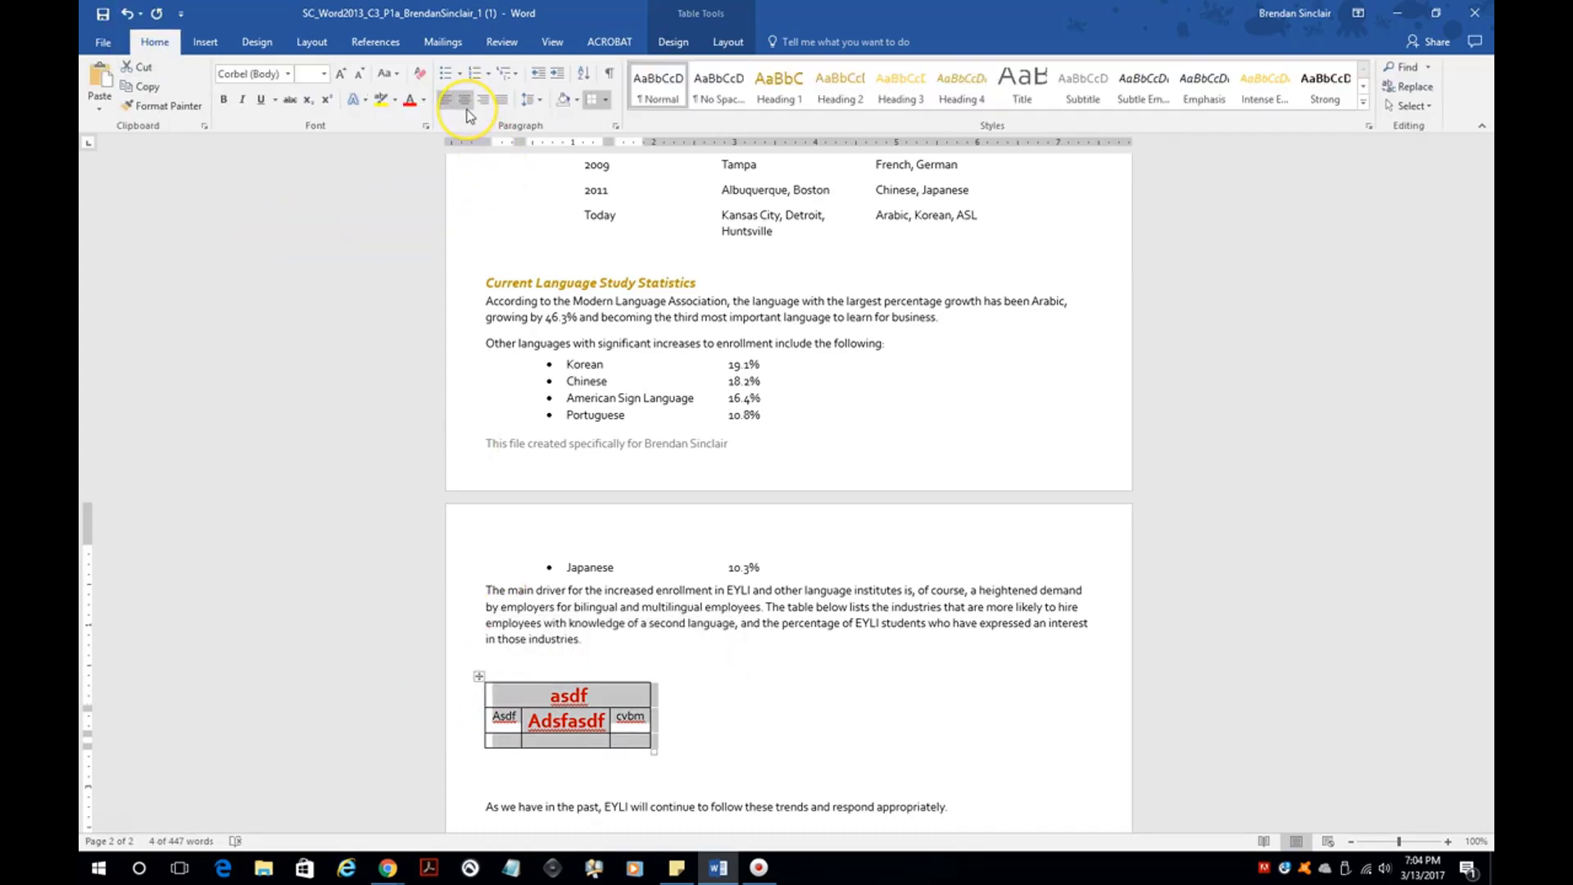
left_click(464, 102)
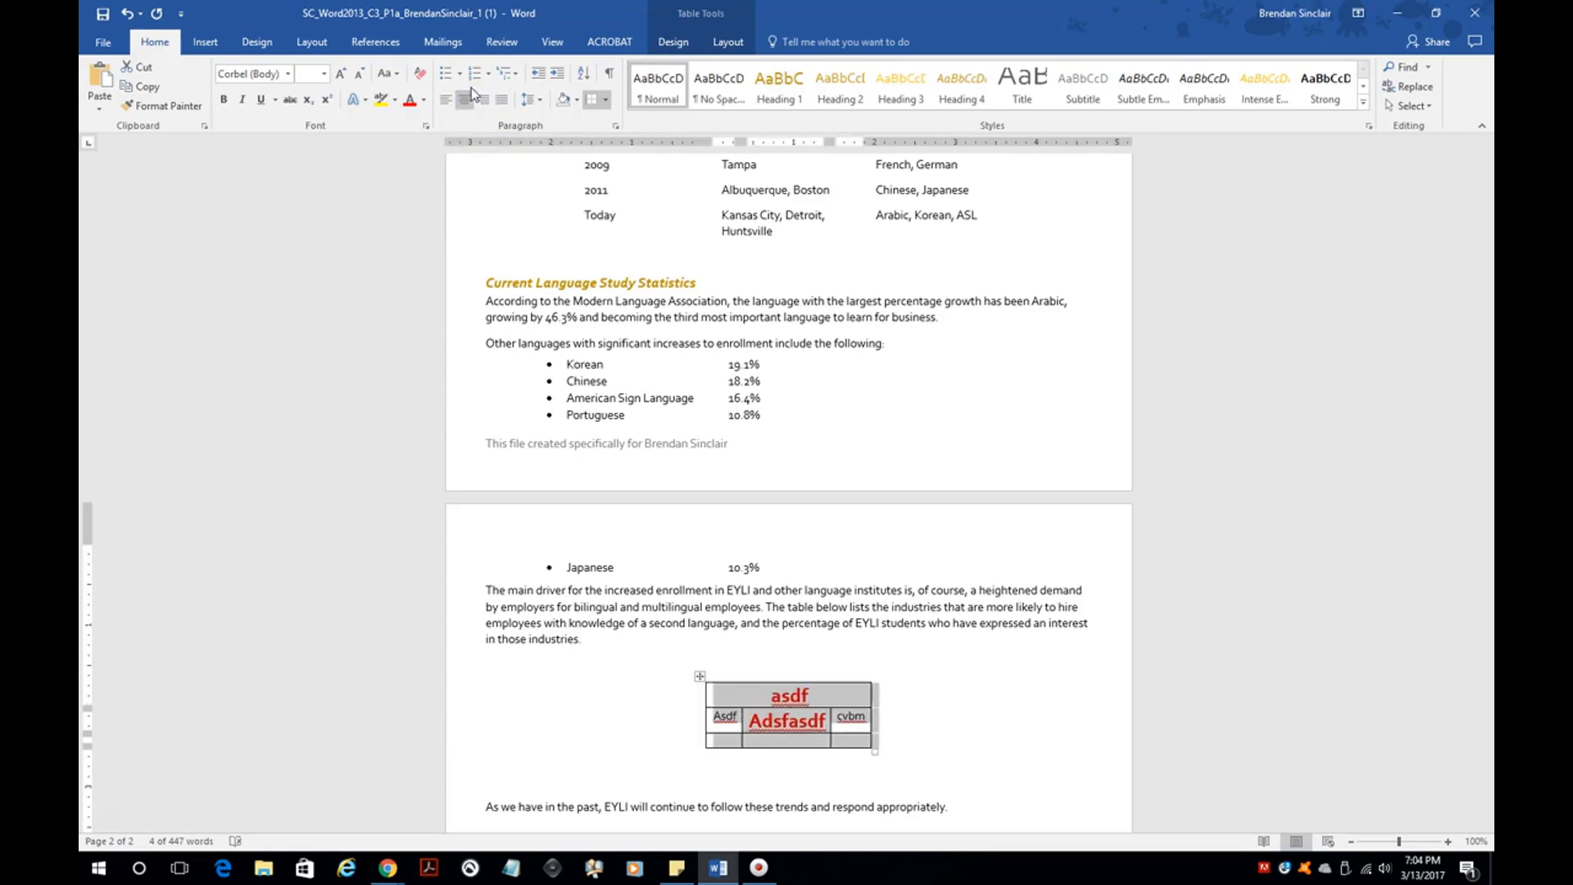
left_click(472, 108)
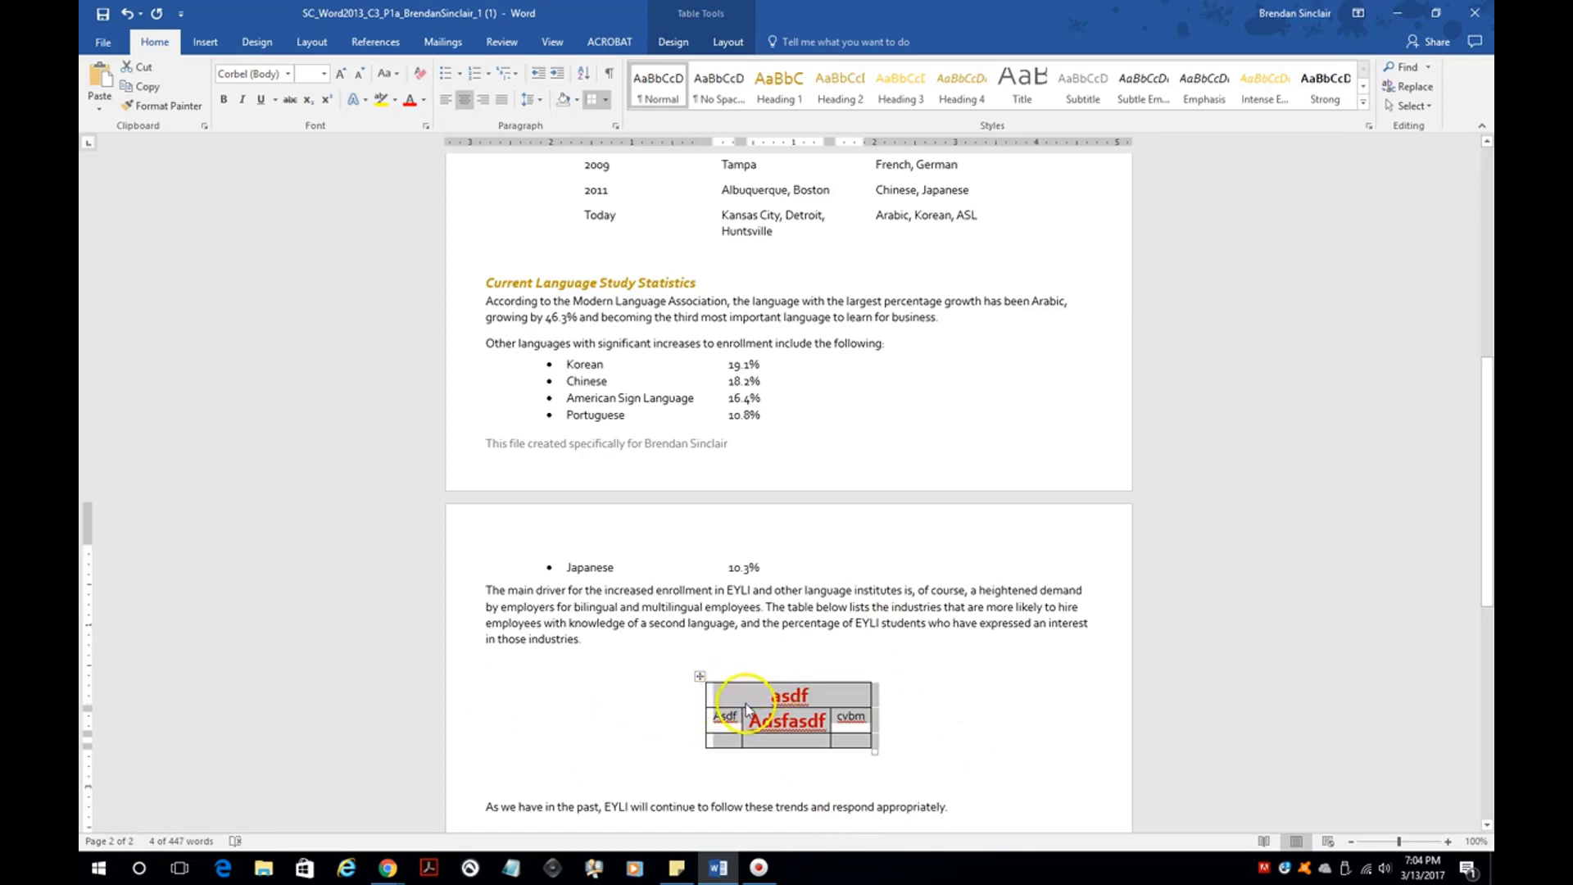
left_click(675, 42)
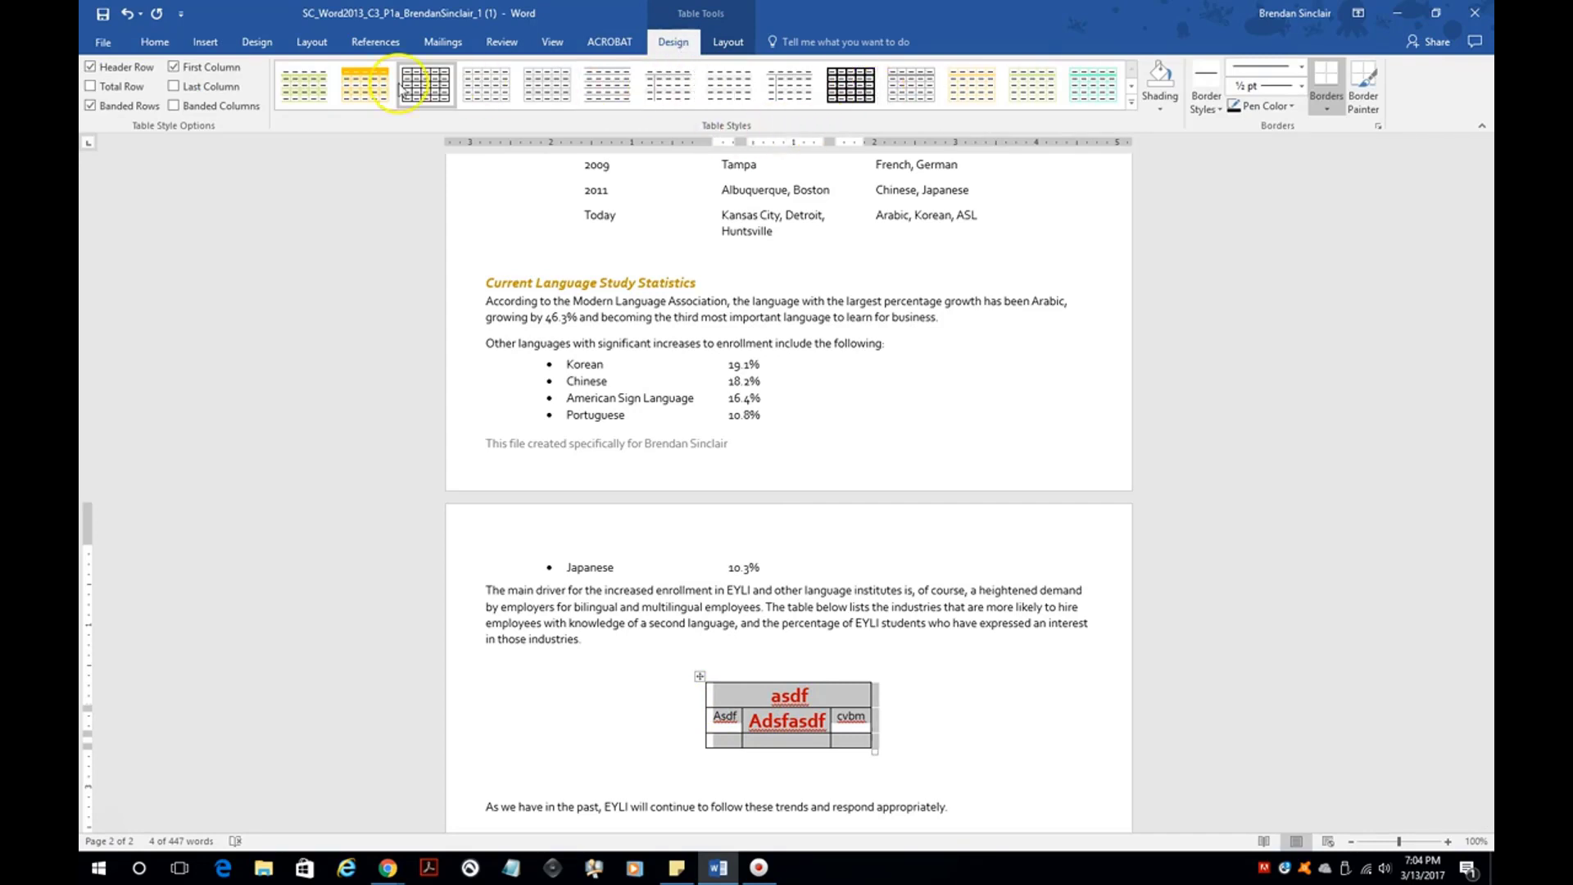
- Apply the Grid Table 4 - Accent 3 style to the table and center it again
left_click(1132, 103)
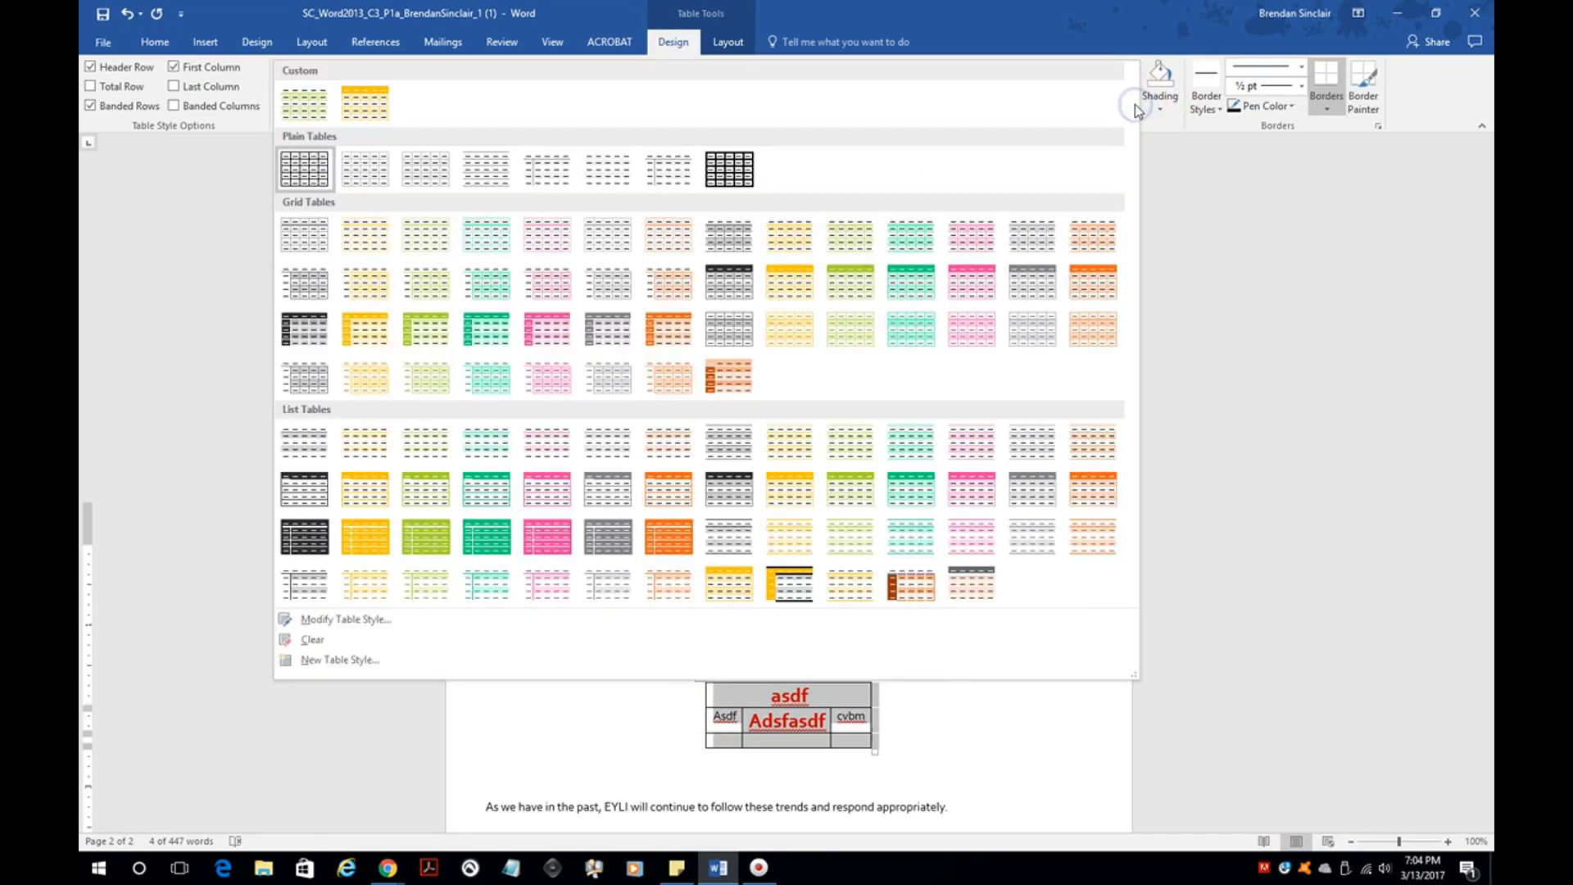
left_click(912, 295)
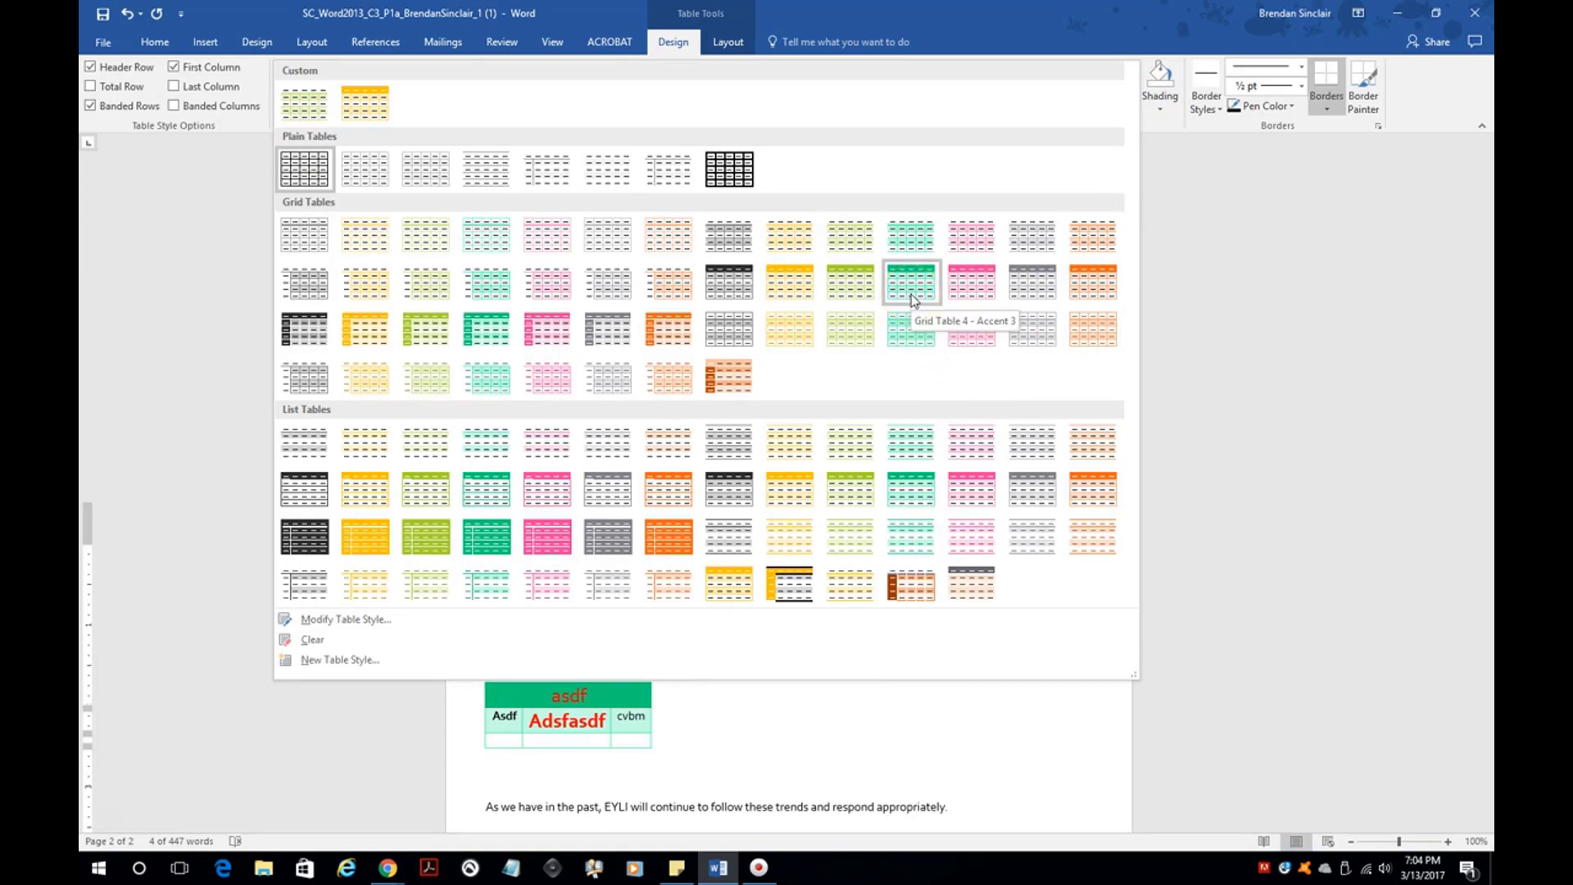
left_click(911, 294)
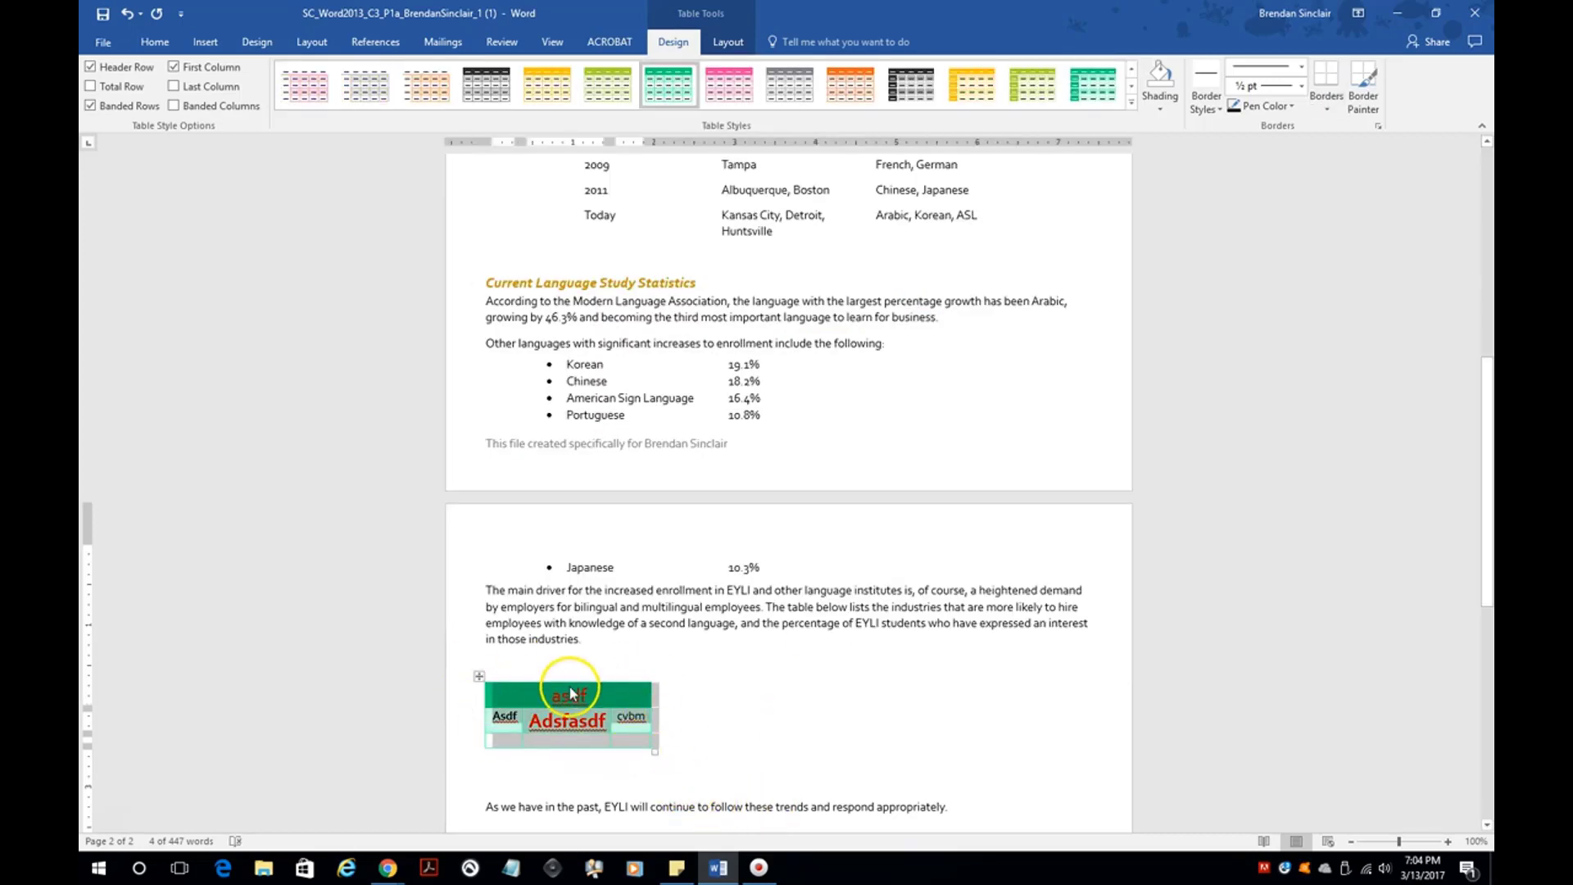
left_click(619, 653)
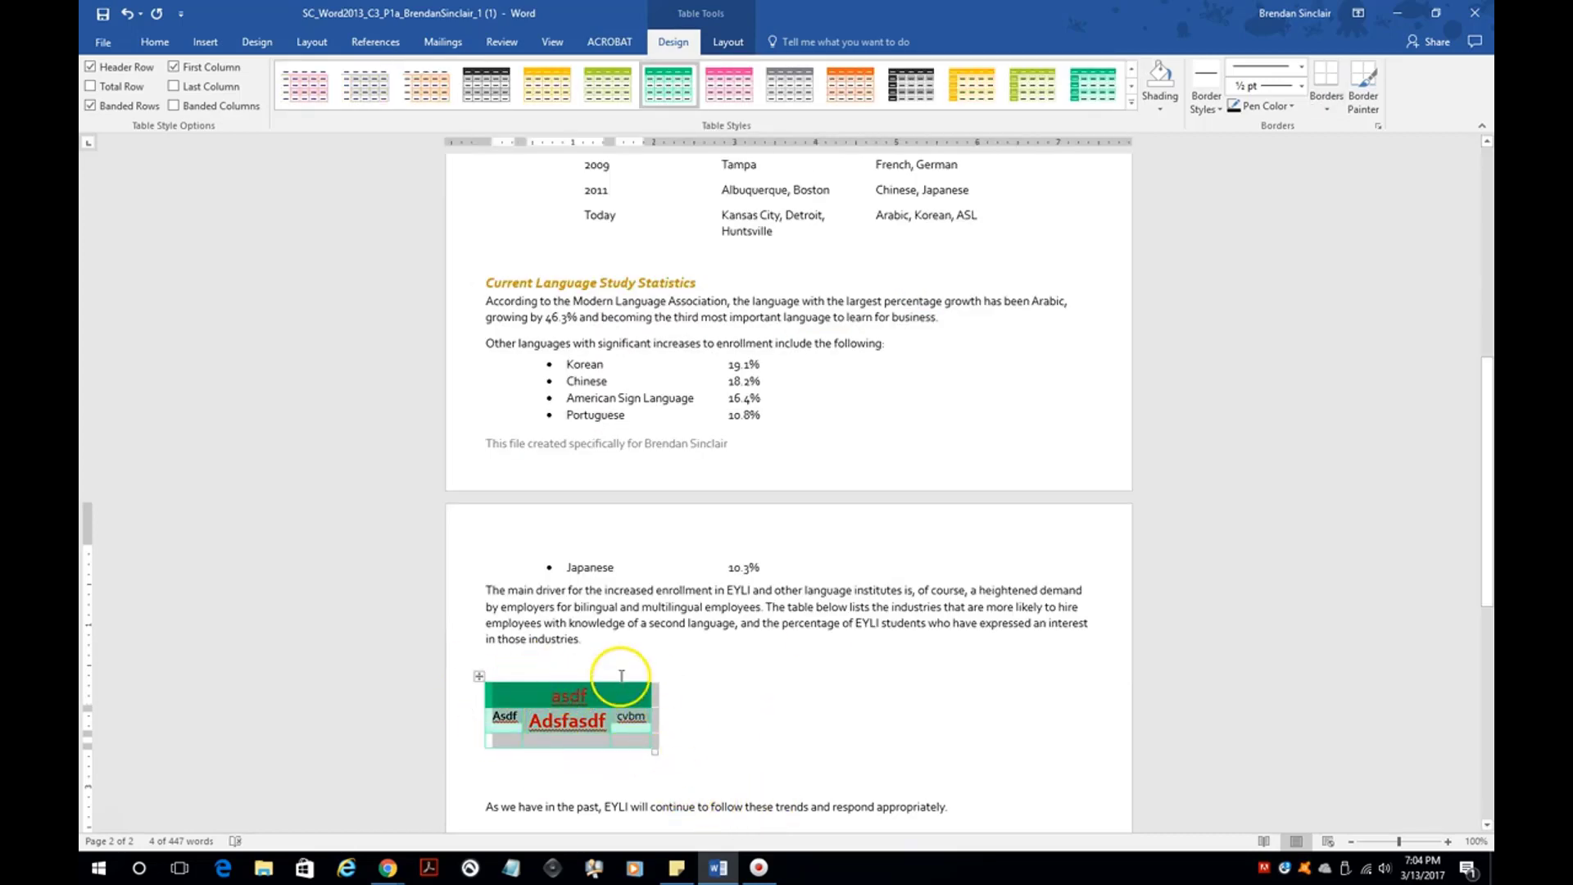
left_click(179, 38)
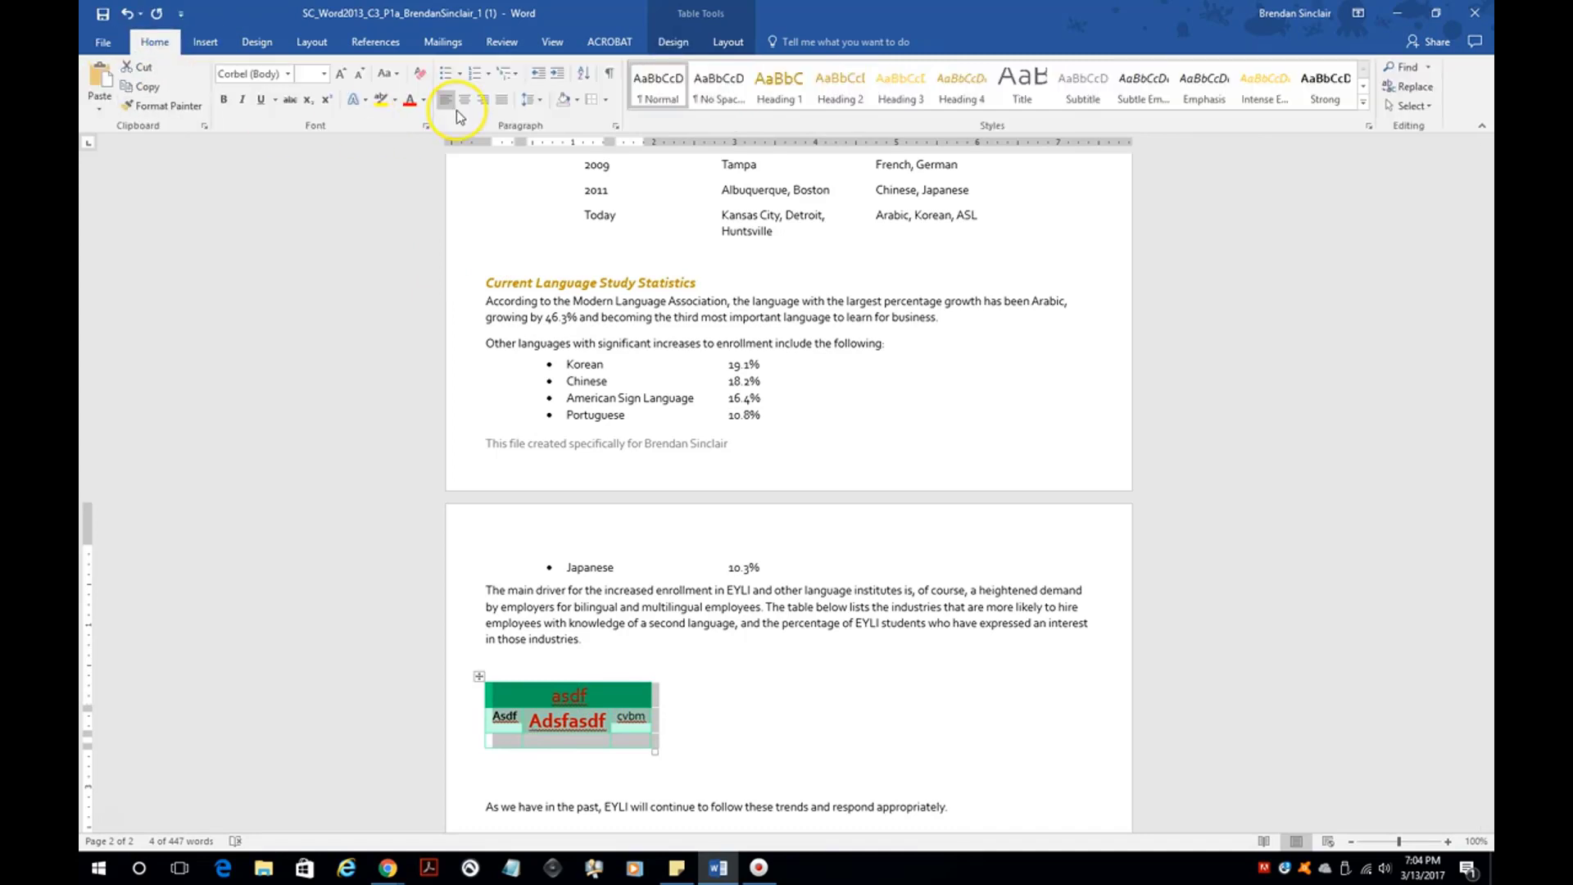
left_click(464, 99)
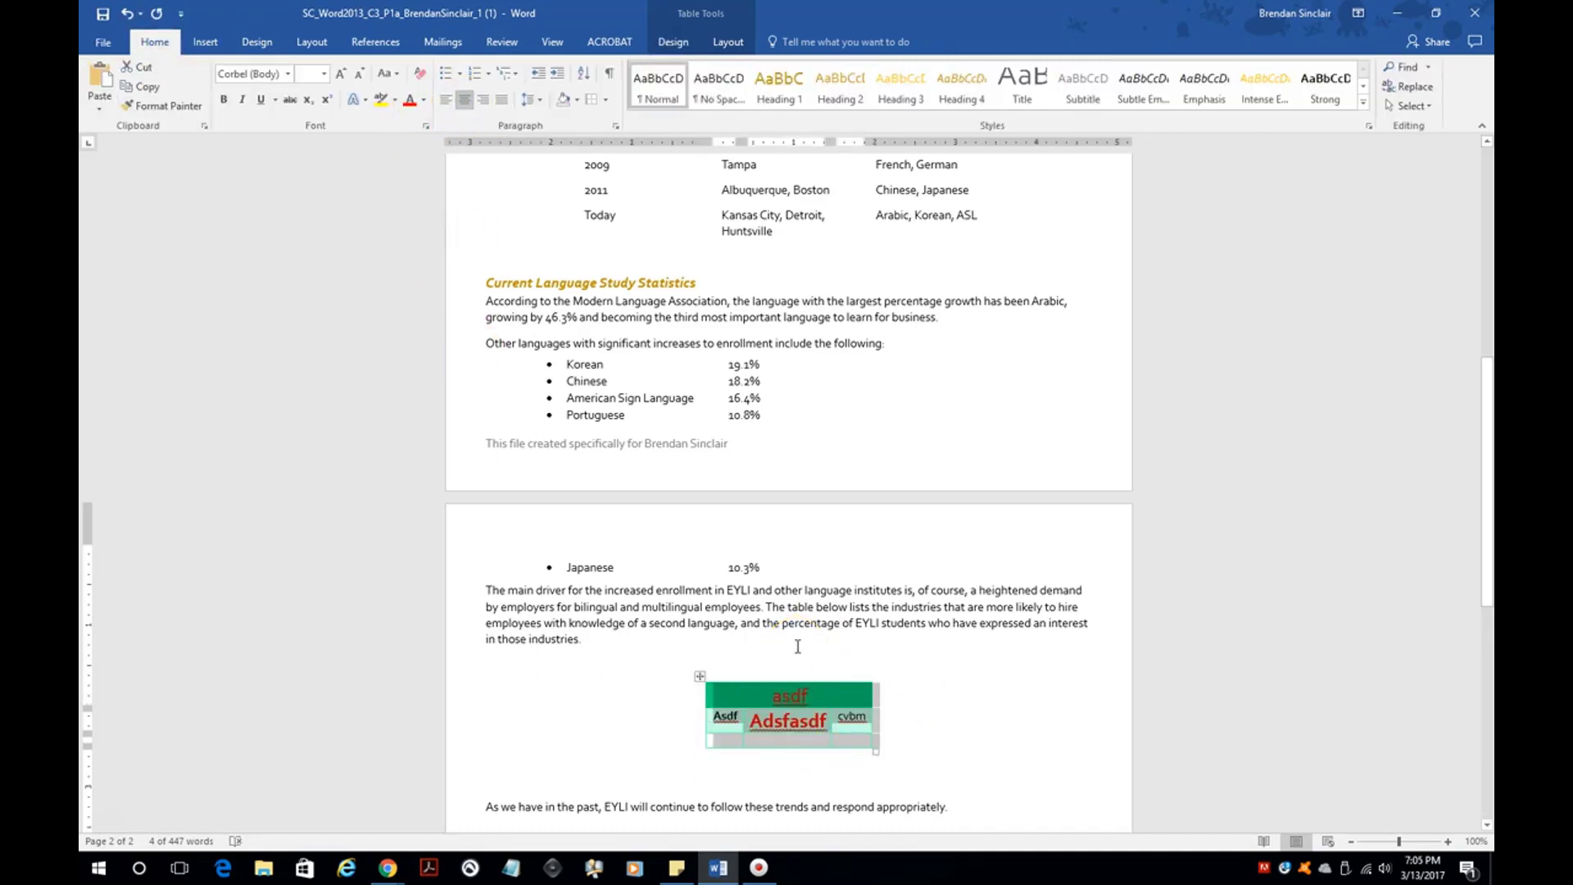